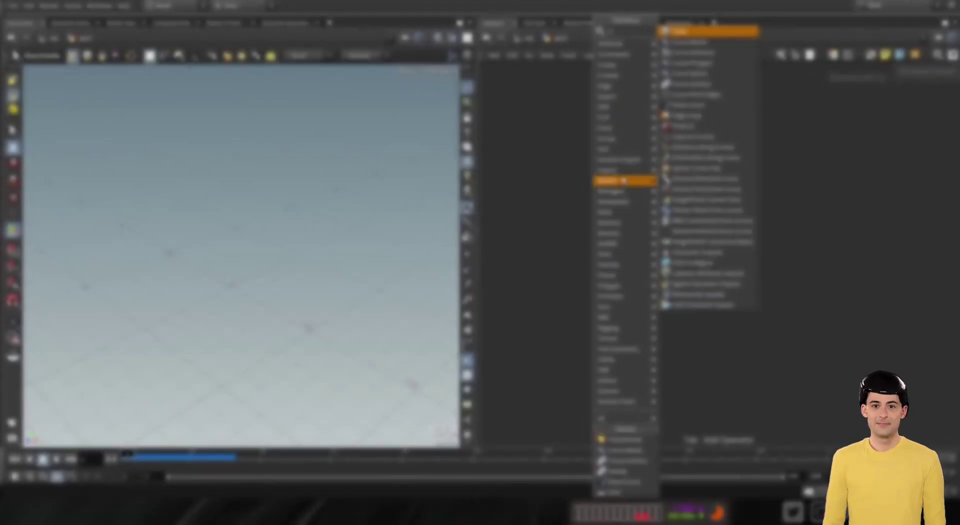
Add a Bezier Curve node and draw a closed four-point trapezoid in the top view, about 2 units long, tapering from 2 to 0.75 units
left_click(694, 42)
left_click(601, 202)
key("space+2")
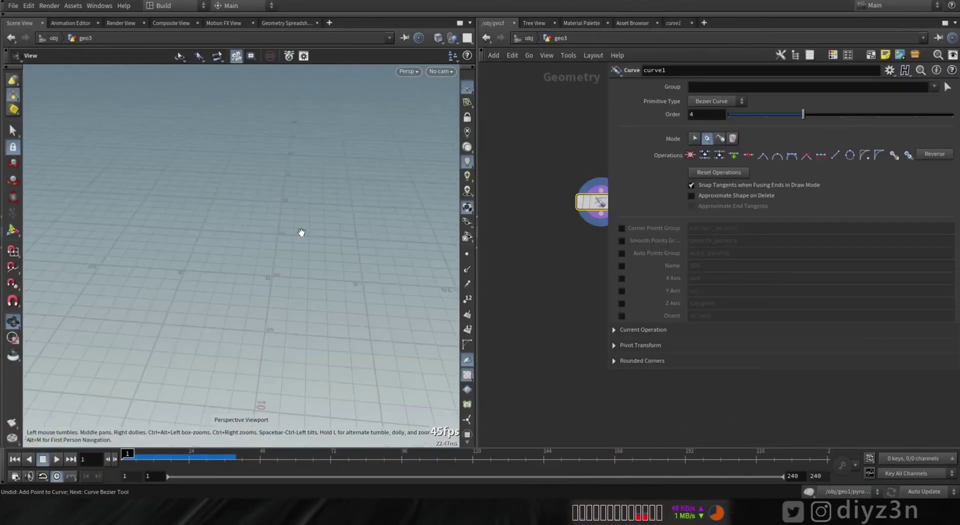
key("Return")
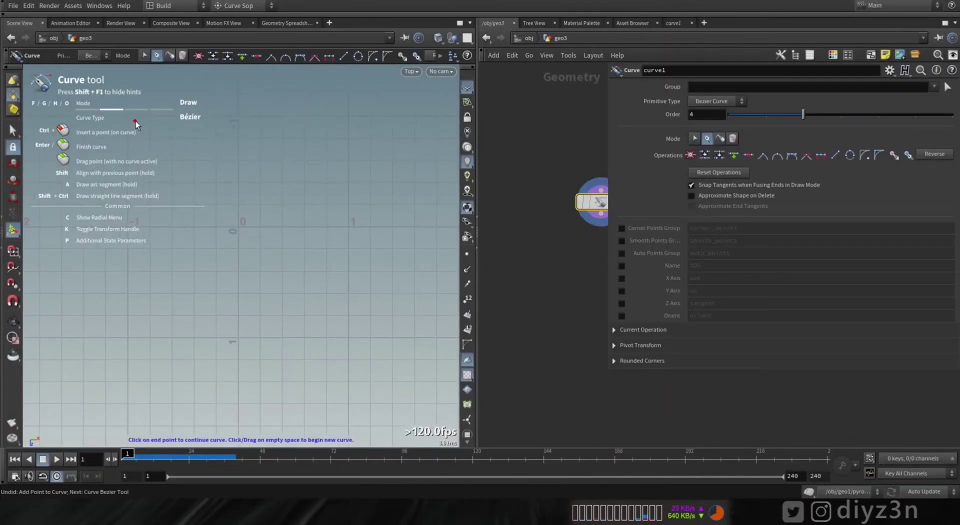
left_click(353, 115)
left_click(282, 340)
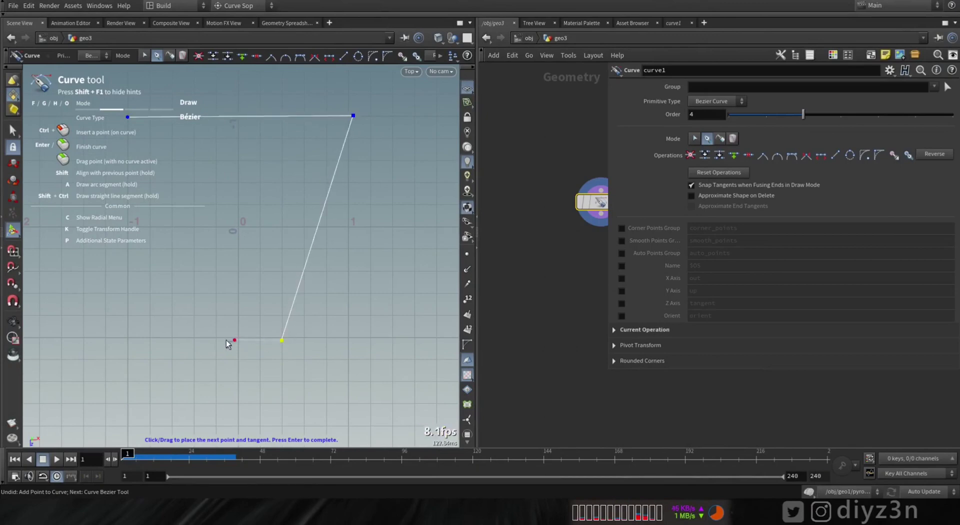
left_click(199, 337)
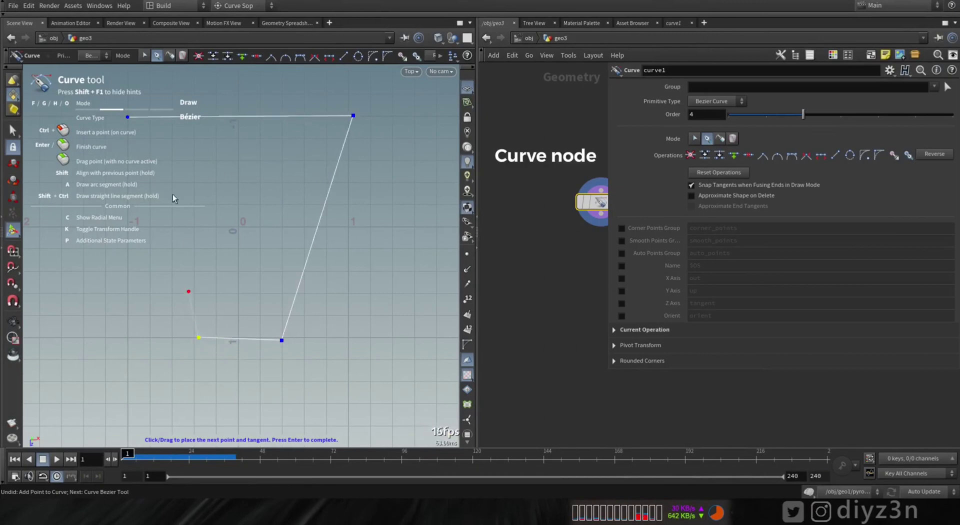
left_click(129, 119)
key("space")
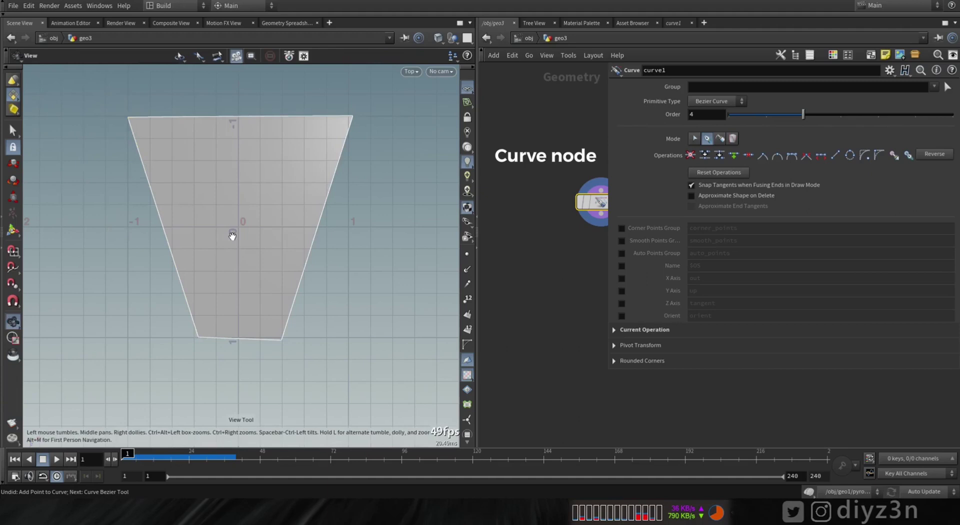
In the perspective view, reshape the curve by moving a corner of the trapezoid's narrow end outward
key("space+1")
left_click_drag(232, 237, 495, 274)
right_click_drag(495, 274, 530, 274)
left_click_drag(320, 280, 405, 317)
middle_click_drag(215, 170, 293, 263)
right_click_drag(294, 264, 476, 254)
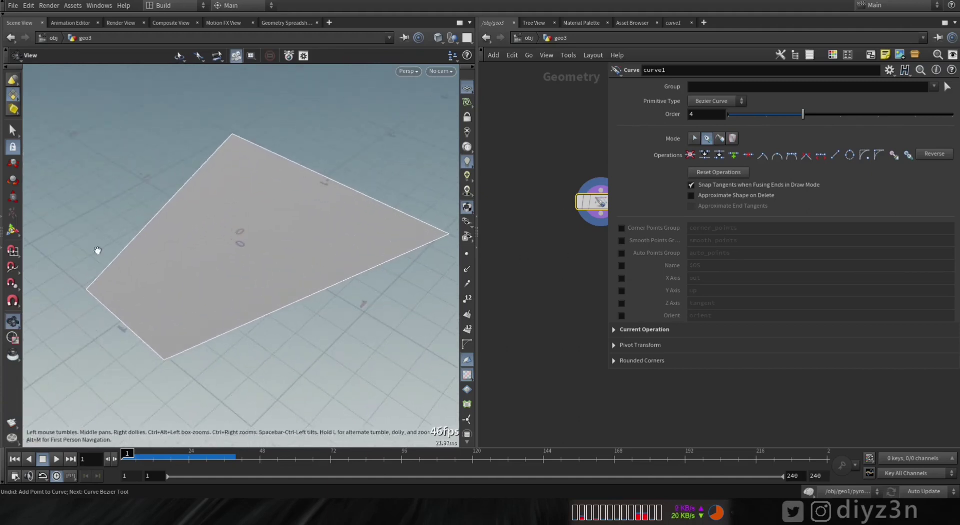
key("Return")
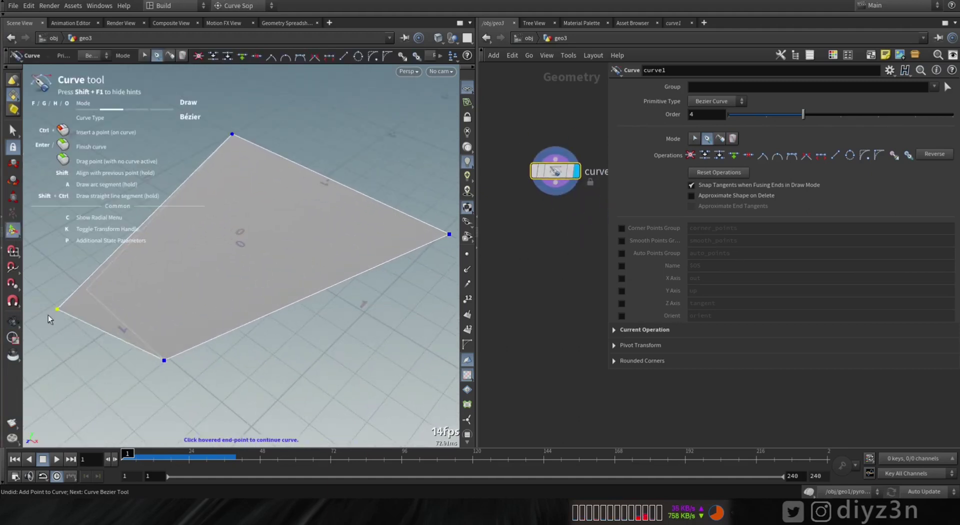
left_click_drag(50, 319, 254, 336, "alt")
left_click_drag(186, 368, 300, 360, "alt")
right_click_drag(220, 370, 268, 377, "alt")
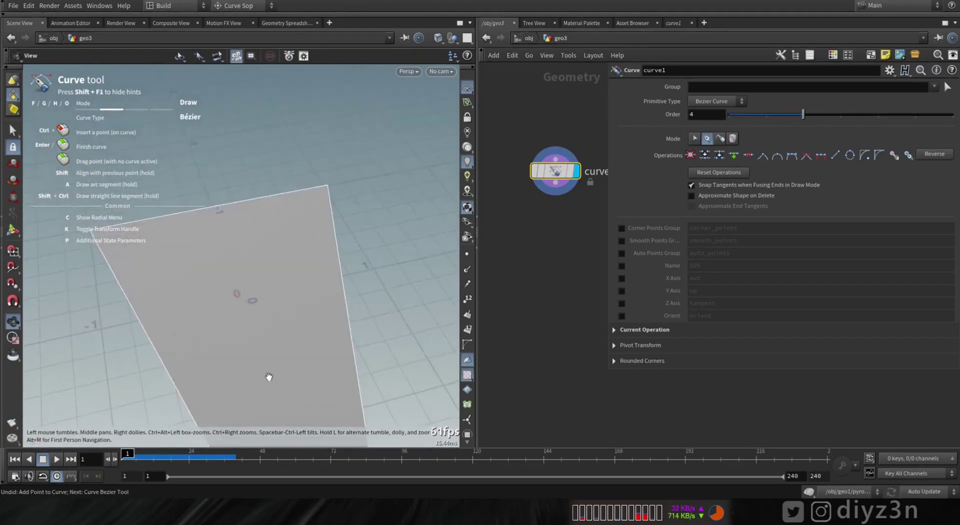
middle_click_drag(268, 377, 226, 240, "alt")
left_click_drag(305, 317, 292, 299, "alt")
Connect a PolyExtrude node to the curve and set its distance to 0.053 to form a thin slab
left_click_drag(598, 369, 704, 390)
key("Tab")
mouse_move(600, 150)
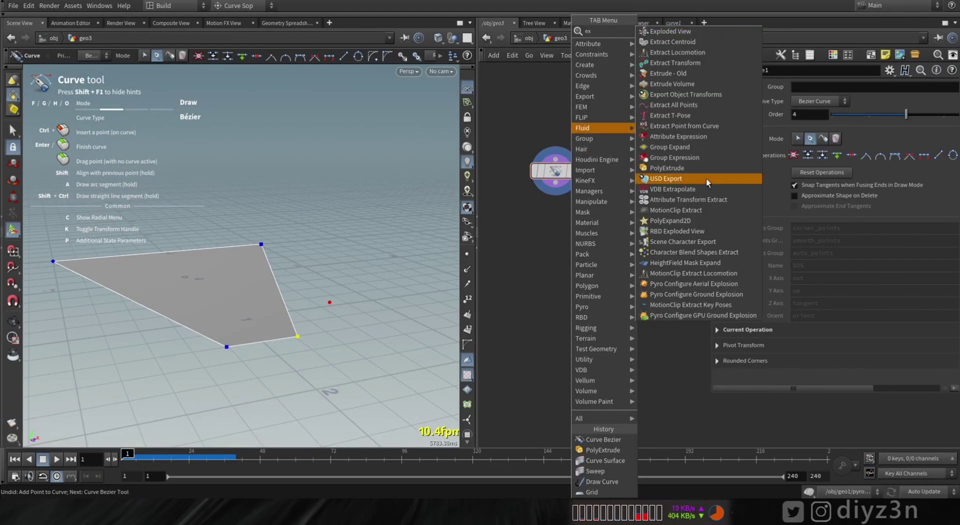
left_click(707, 179)
left_click(588, 198)
left_click_drag(888, 144, 891, 146)
left_click_drag(152, 286, 293, 301, "alt")
scroll(293, 302, "down", 1)
Add a separate Box node beside the curve network
key("Tab")
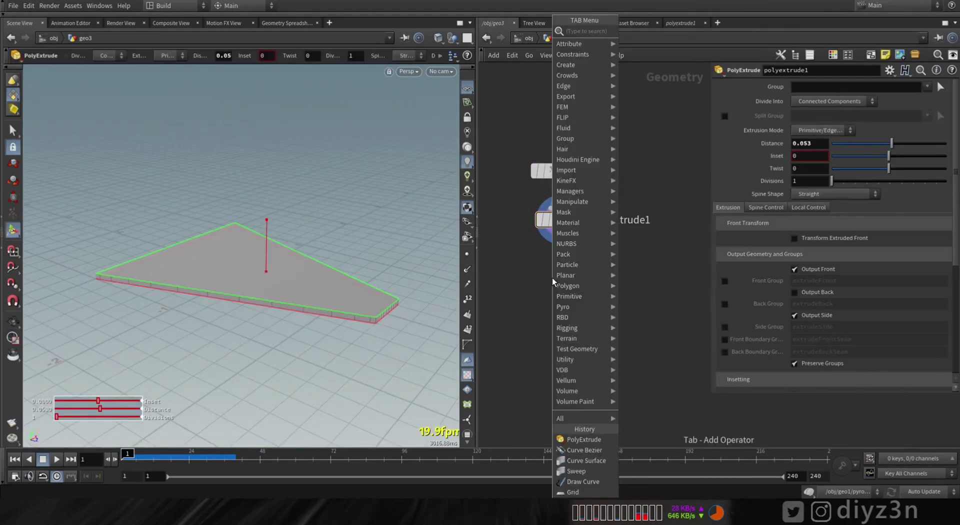
mouse_move(570, 211)
left_click(668, 52)
middle_click_drag(524, 324, 613, 342)
left_click(546, 210)
Reshape and position the box as an upright wall at the slab's wide end, sized about 2.06 by 1.57 by 0.39
left_click_drag(260, 306, 325, 316, "alt")
mouse_move(266, 292)
left_mouse_down()
mouse_move(170, 280)
mouse_move(182, 311)
mouse_move(208, 287)
mouse_move(250, 300)
left_mouse_up()
left_click_drag(107, 306, 209, 330)
left_click_drag(154, 240, 173, 159)
left_click_drag(173, 200, 145, 210, "alt")
left_click_drag(246, 277, 214, 269, "alt")
left_click_drag(194, 144, 194, 176)
left_click_drag(103, 311, 90, 314)
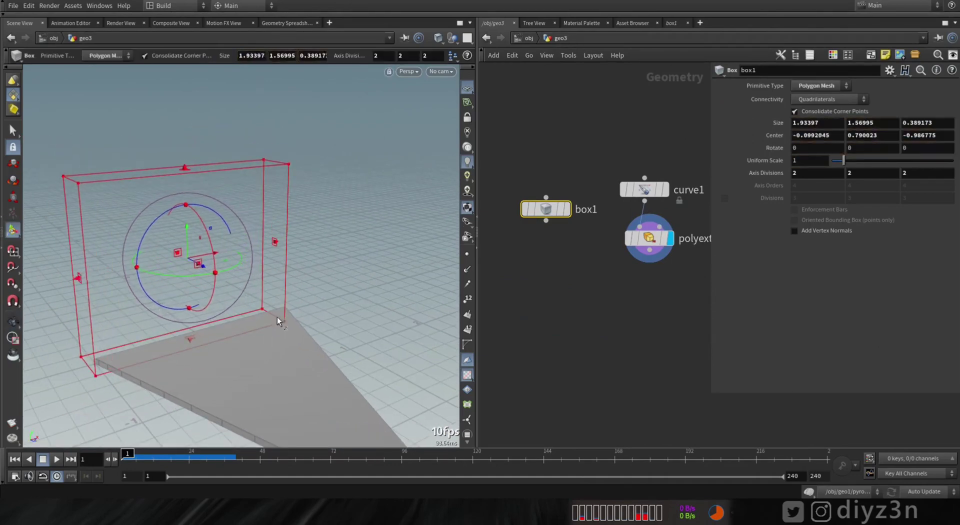
key("ctrl+z")
left_click_drag(279, 319, 93, 306, "alt")
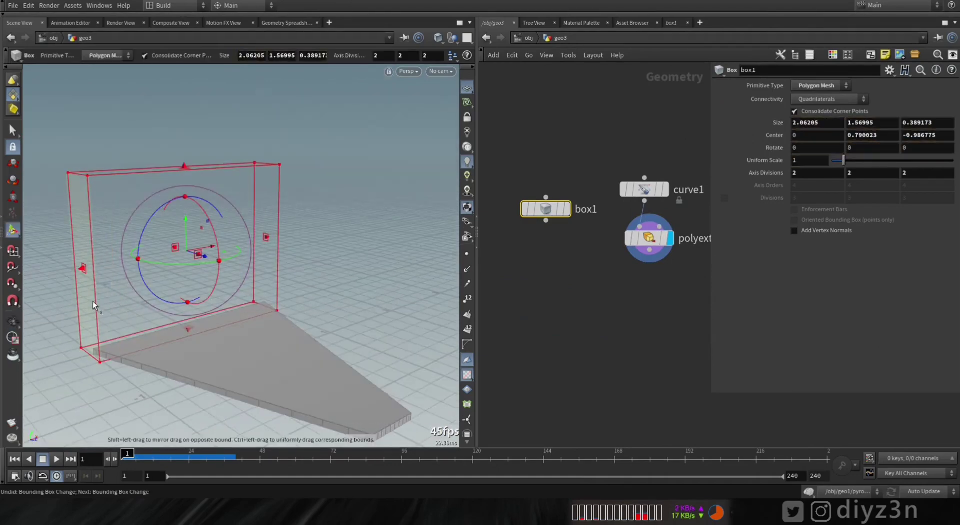
Set the box's axis divisions to 10 in each direction and connect a Mountain node below it
middle_click_drag(798, 171, 825, 172)
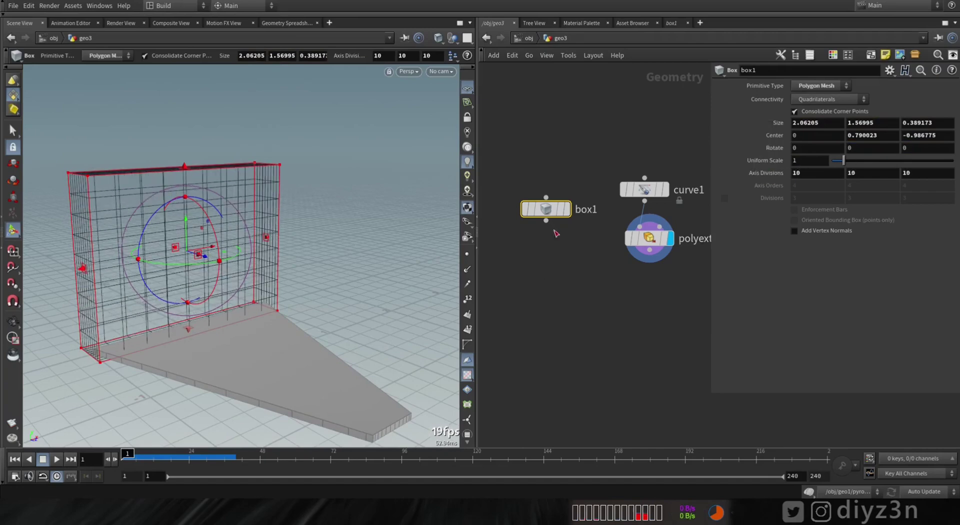
key("Tab")
left_click(619, 33)
left_click(555, 264)
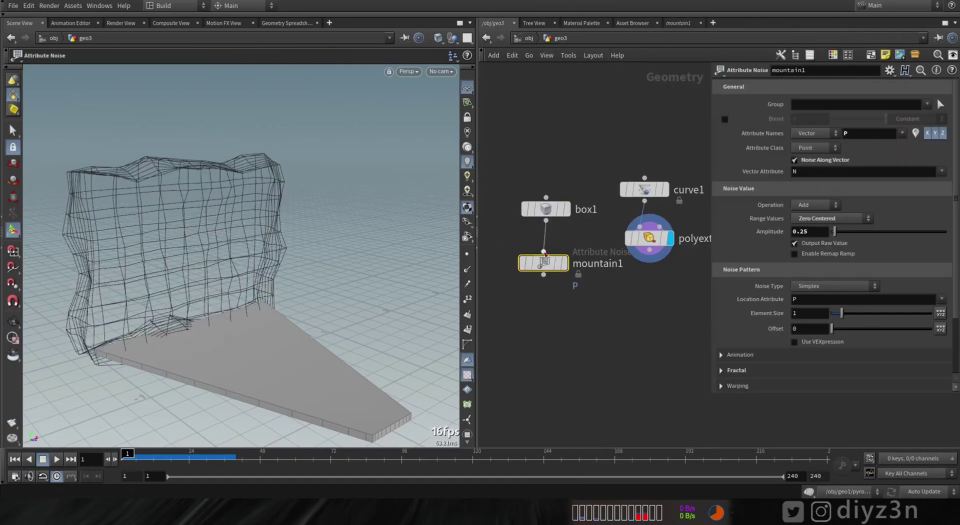
Add a Merge node that combines the Mountain and PolyExtrude outputs, and display it
key("Tab")
type("mer")
left_click(689, 32)
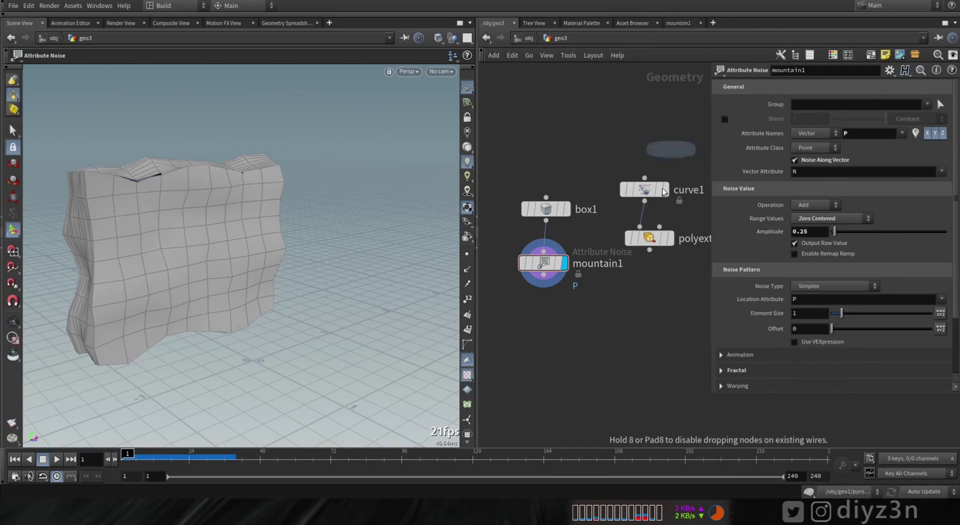
left_click(616, 353)
left_click(616, 342)
left_click(544, 275)
left_click(618, 341)
left_click(650, 250)
left_click(637, 353)
middle_click_drag(616, 380, 603, 266)
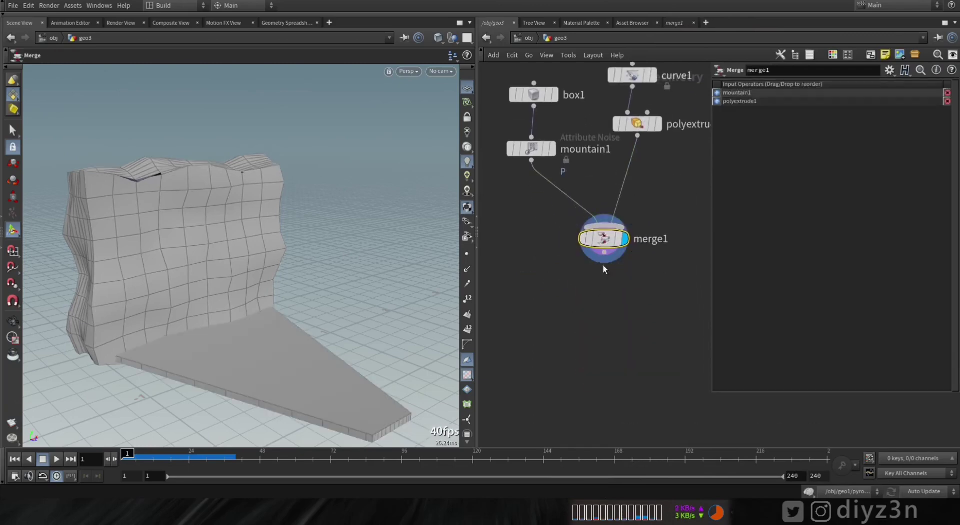
Append and display a VDB from Polygons node after the merge, and enable the PolyExtrude's back output
left_click(604, 253)
key("Tab")
type("vdbf")
key("Down")
key("Down")
key("Return")
left_click(590, 338)
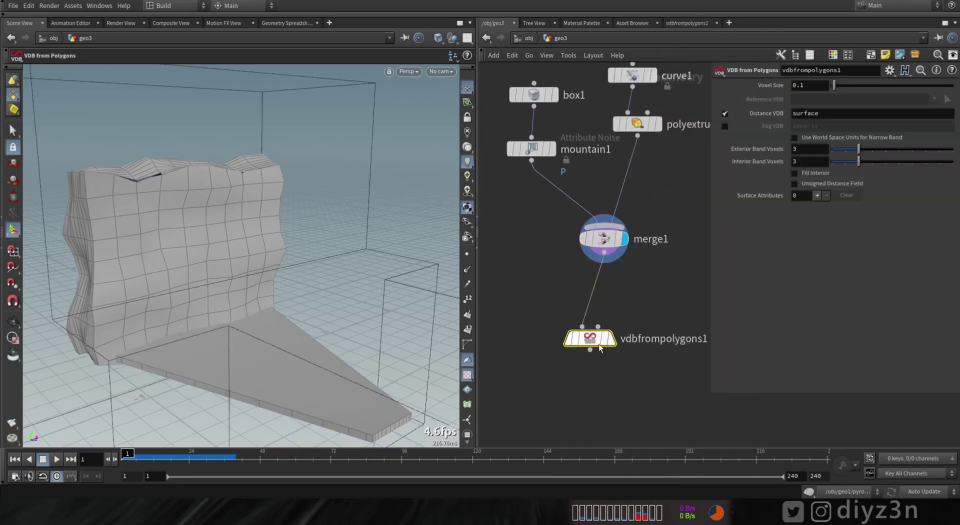
left_click(611, 337)
left_click_drag(602, 340, 617, 297)
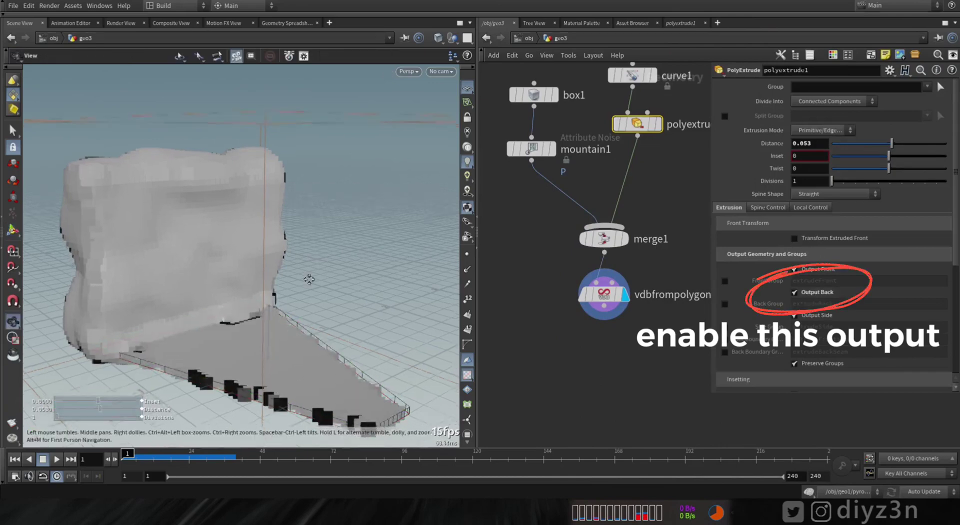
Append a VDB Reshape SDF node, display it, and set its dilate offset to 0.41
left_click(604, 306)
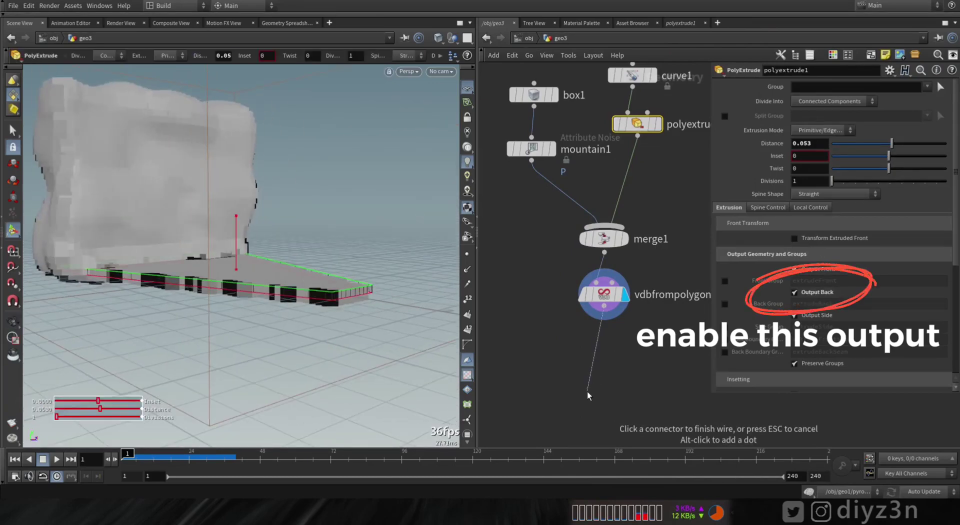
key("Tab")
type("res")
left_click(714, 117)
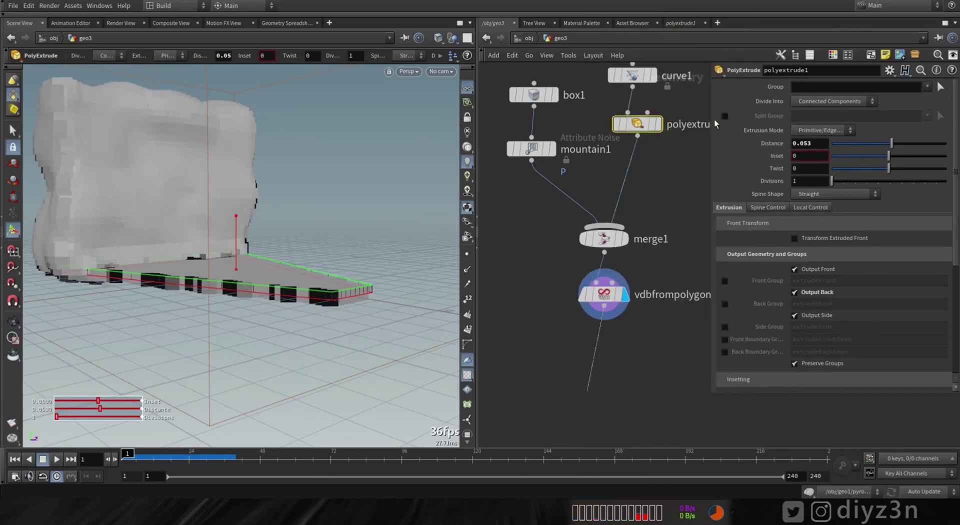
left_click_drag(590, 392, 607, 365)
left_click(625, 365)
left_click_drag(300, 280, 254, 345, "alt")
mouse_move(844, 140)
left_mouse_down()
mouse_move(923, 152)
mouse_move(837, 135)
left_mouse_up()
left_click_drag(167, 255, 145, 192, "alt")
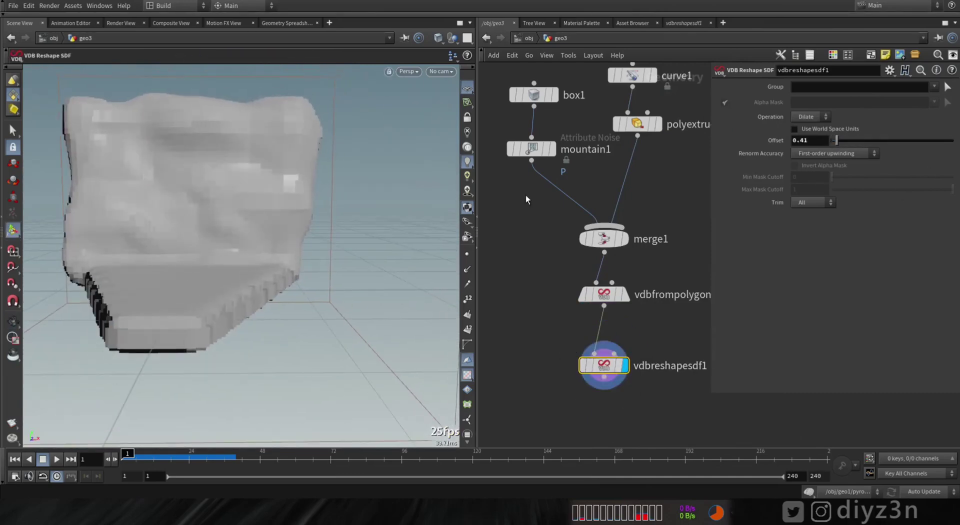
Reduce the box's size to 1.76205 by 1.26995 by 0.089173
middle_click_drag(527, 199, 539, 244)
left_click(547, 141)
middle_click_drag(775, 125, 738, 133)
left_click_drag(295, 307, 358, 331, "alt")
Append a Convert VDB node after VDB Reshape SDF and display it
middle_click_drag(669, 365, 649, 337)
middle_click_drag(626, 148, 613, 25)
key("Tab")
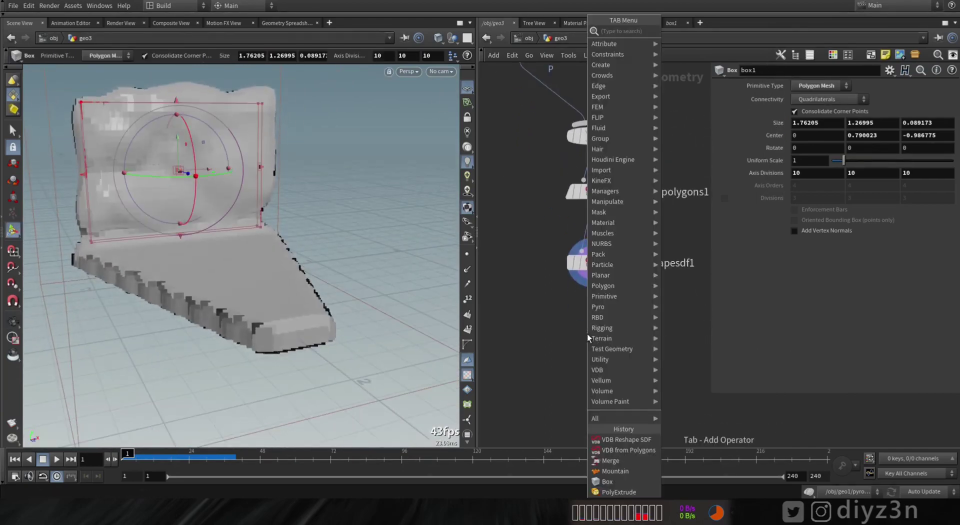
type("conv")
left_click(694, 75)
left_click(615, 306)
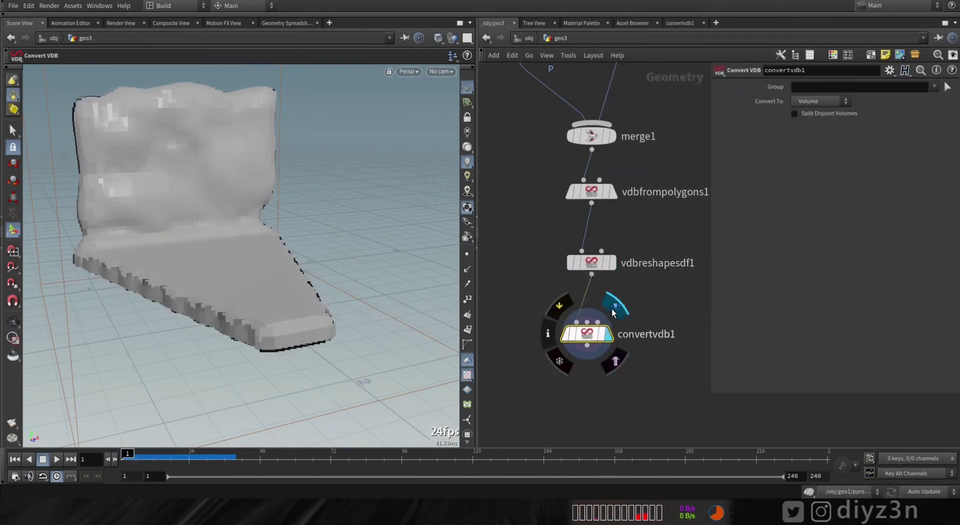
left_click_drag(591, 338, 602, 322)
Set the Convert VDB node to convert to Polygons
left_click_drag(281, 306, 317, 328, "alt")
scroll(316, 327, "down", 5)
left_click(821, 101)
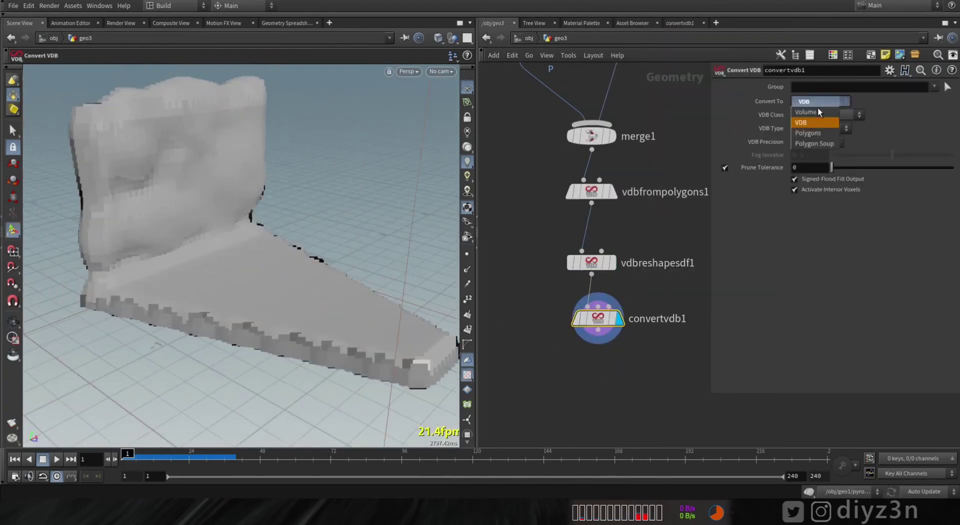
left_click(833, 112)
Set the VDB from Polygons voxel size to 0.05 and reduce the VDB Reshape SDF offset
left_click(591, 191)
left_click(820, 86)
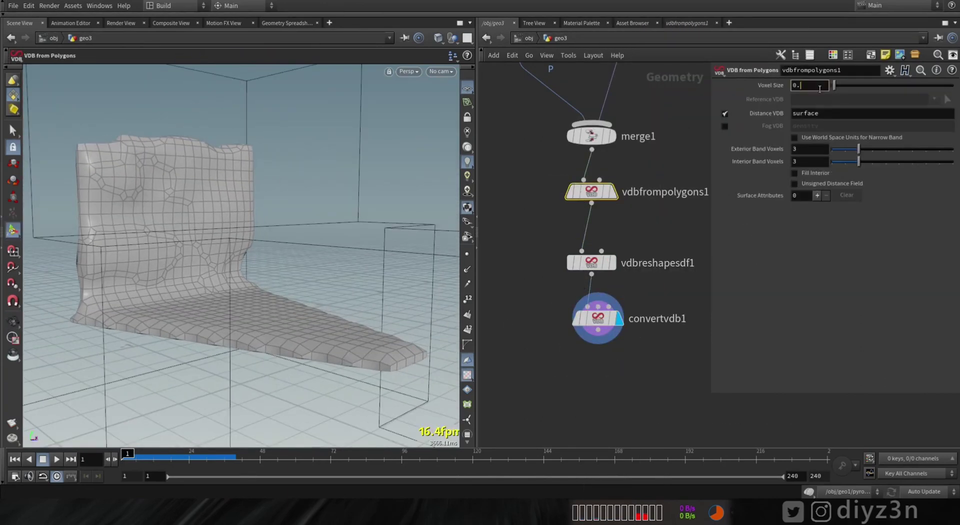
type("0.05")
key("Return")
left_click(591, 263)
mouse_move(838, 140)
left_mouse_down()
mouse_move(855, 131)
mouse_move(835, 131)
left_mouse_up()
Lower the box to a vertical center of about 0.61 and return to the Convert VDB node
middle_click_drag(645, 192, 665, 363)
left_click(541, 163)
left_click_drag(173, 187, 174, 207)
middle_click_drag(532, 359, 536, 187)
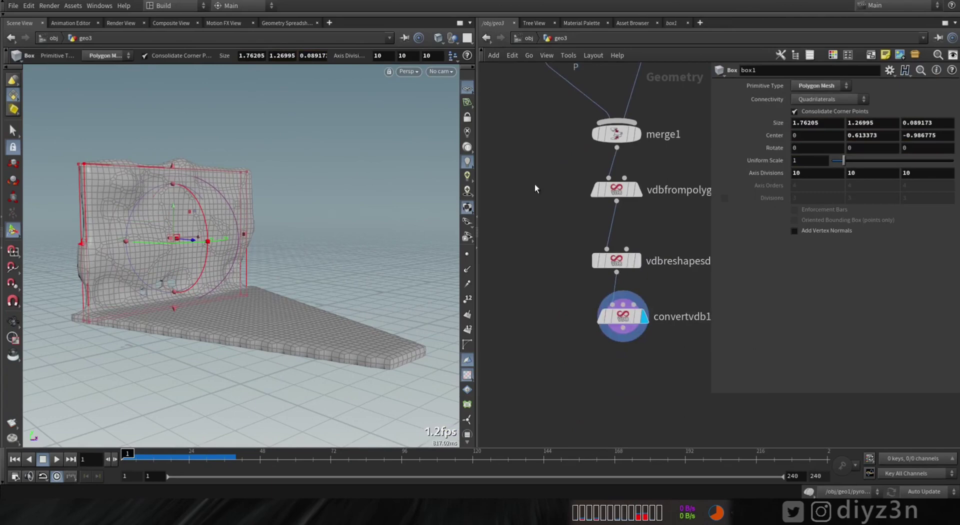
left_click(621, 315)
middle_click_drag(632, 357, 606, 333)
left_click_drag(300, 298, 350, 290, "alt")
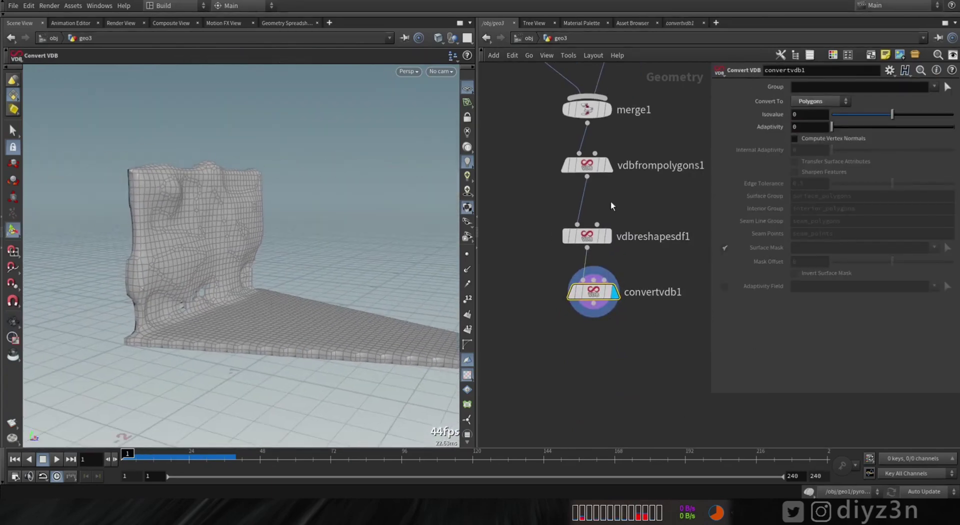
Insert a Transform node between the box and the Mountain node
middle_click_drag(611, 201, 660, 373)
left_click_drag(578, 143, 576, 124)
key("Tab")
type("re")
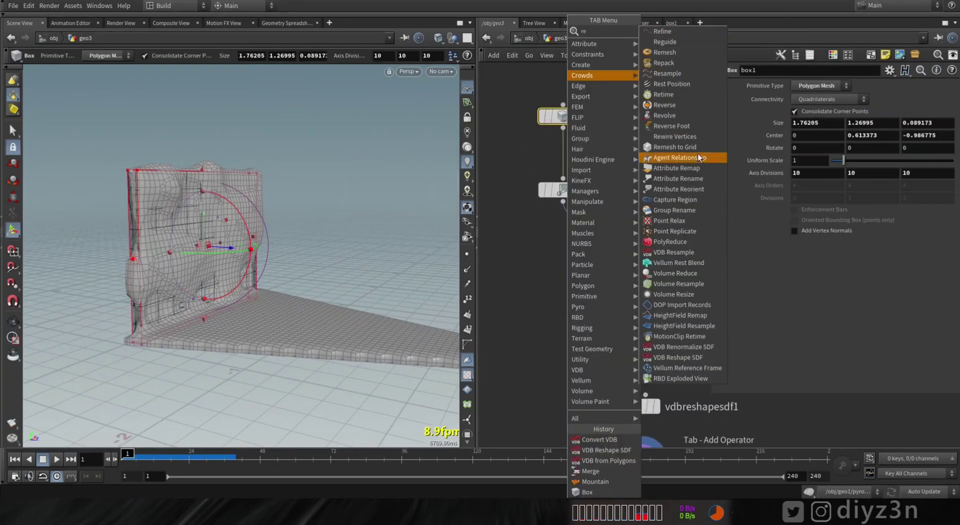
key("BackSpace")
key("BackSpace")
type("tra")
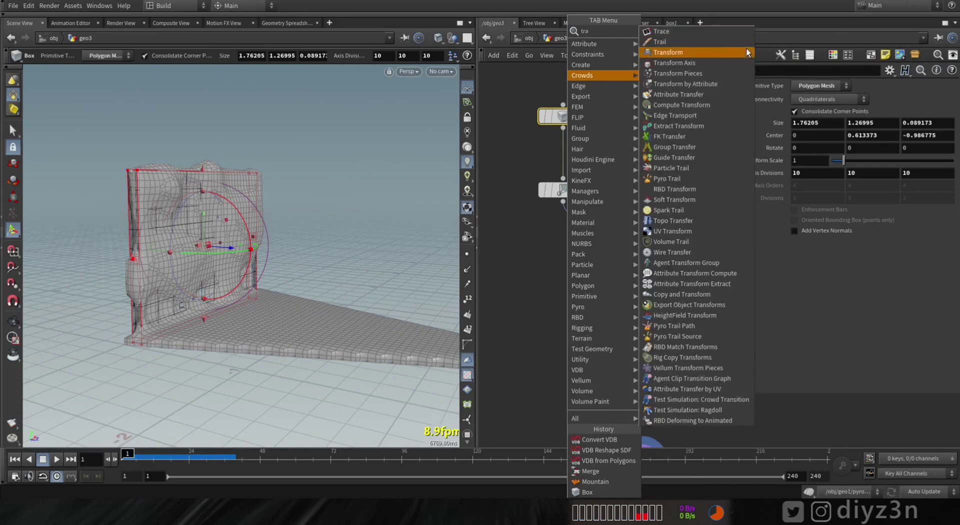
left_click(719, 50)
left_click(559, 157)
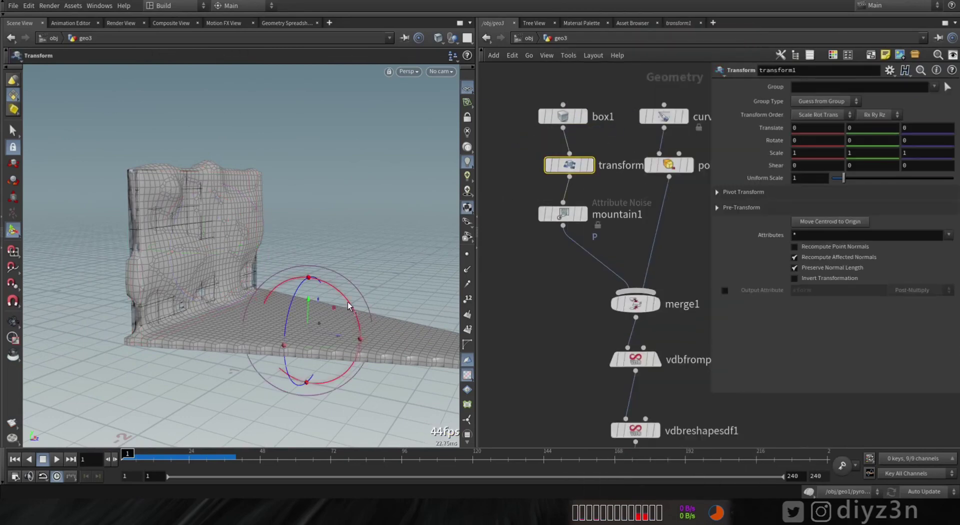
Rotate the wall about the X axis with the Transform node so it tilts relative to the slab
left_click_drag(351, 293, 332, 261)
left_click_drag(231, 331, 231, 323, "alt")
left_click_drag(348, 257, 325, 233)
left_click_drag(238, 285, 219, 299, "alt")
middle_click_drag(566, 360, 513, 210)
Append a Pyro Source Spread node after Convert VDB, display it, and set its visualization to None
left_click(589, 339)
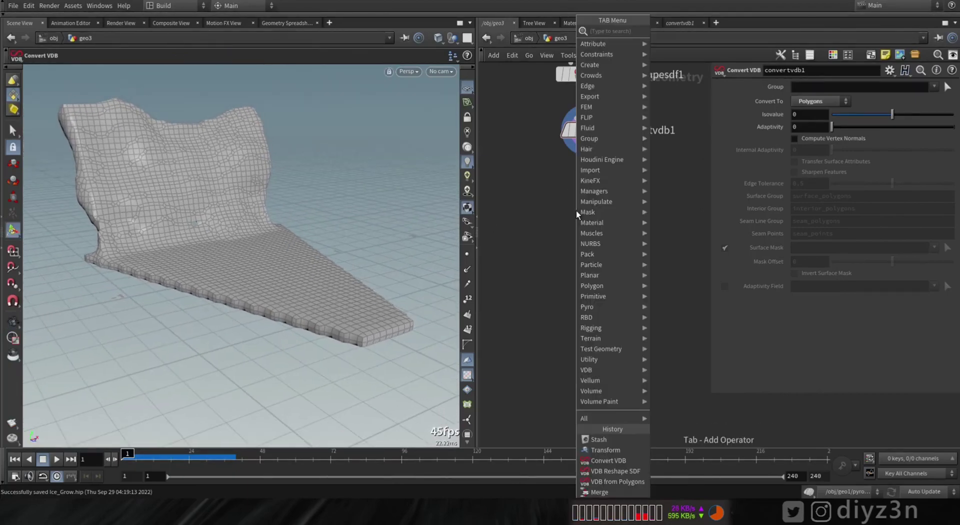
mouse_move(618, 309)
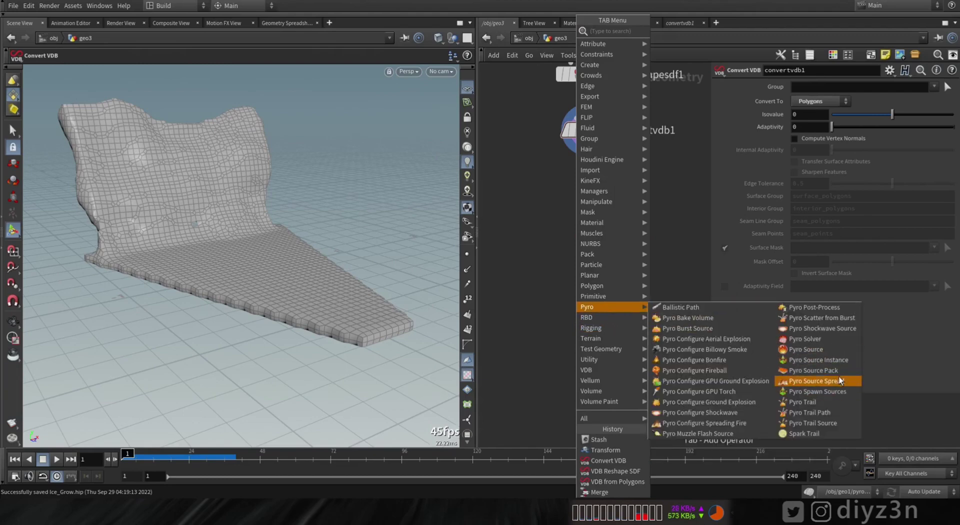
left_click(839, 383)
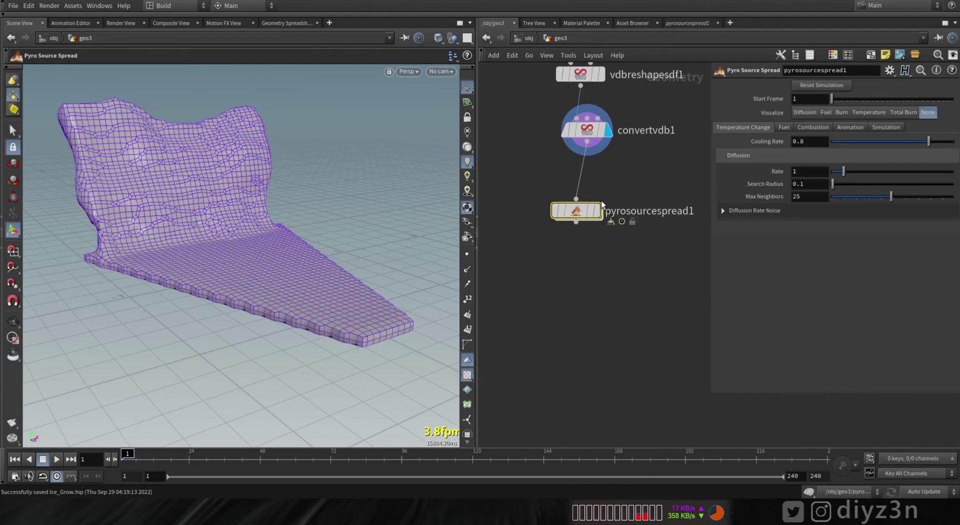
mouse_move(590, 202)
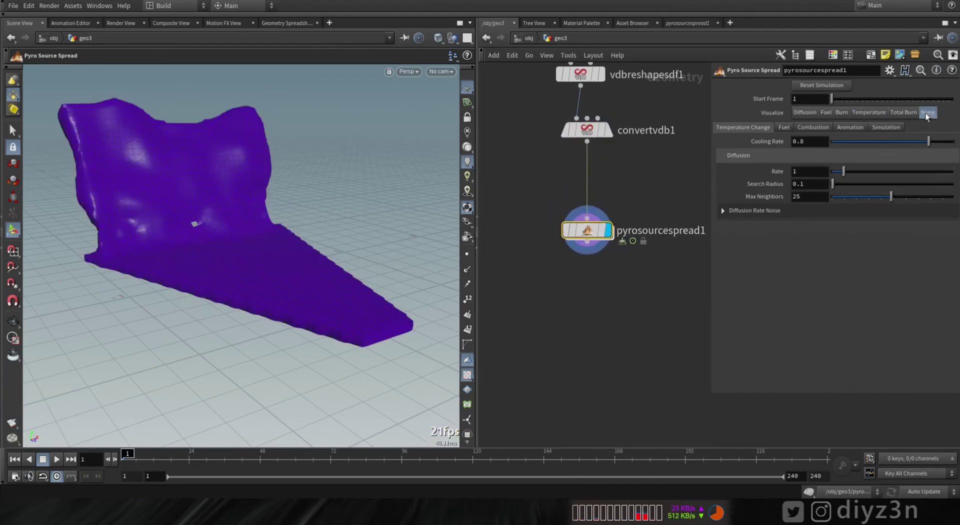
mouse_move(597, 231)
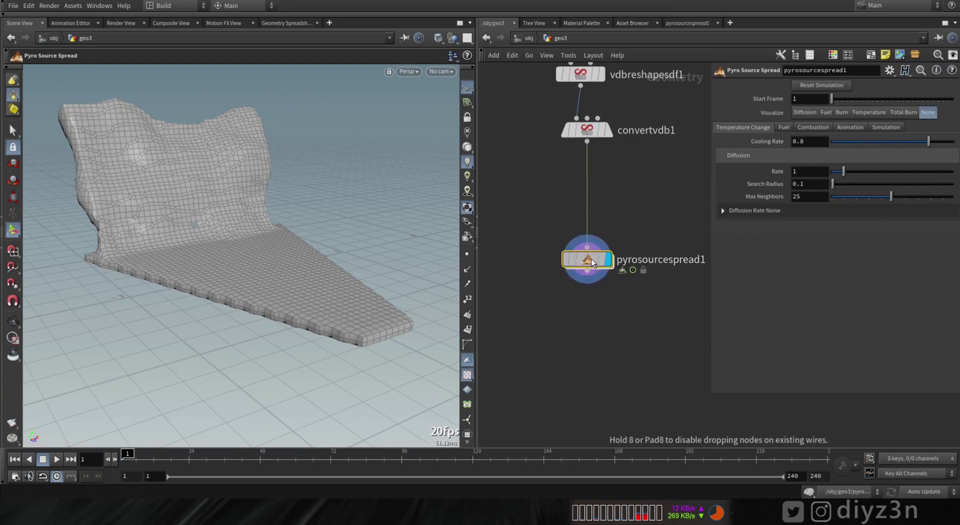
Insert an Attribute Paint node between the Convert VDB and Pyro Source Spread nodes and align it with the chain
key("Tab")
mouse_move(658, 44)
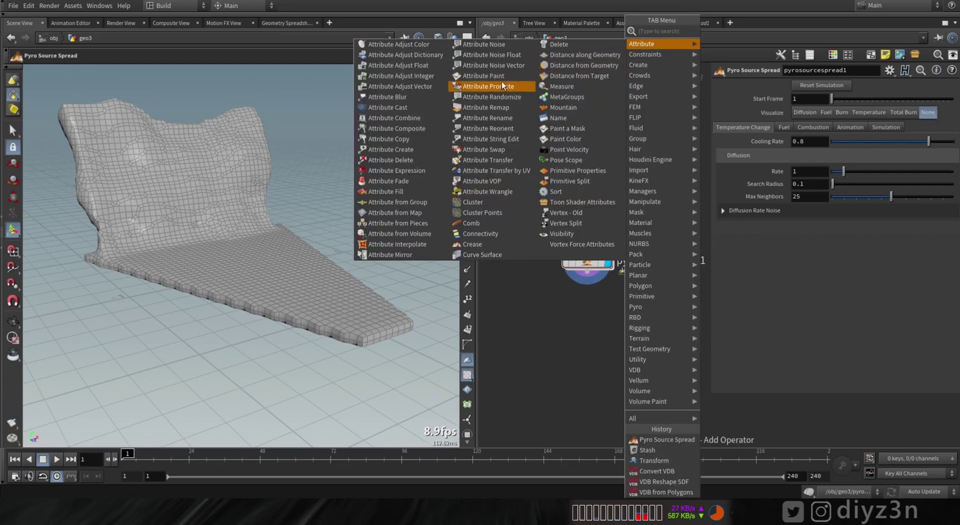
left_click(500, 77)
left_click(590, 190)
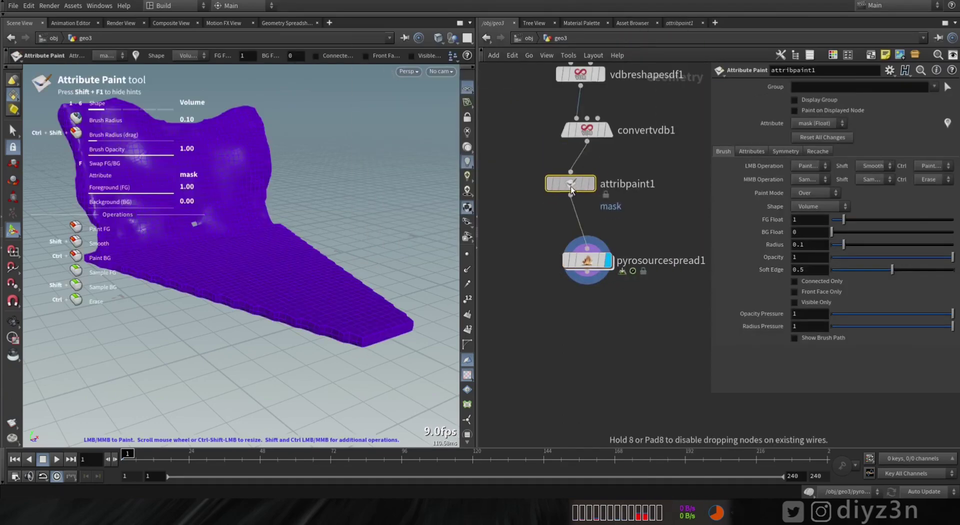
left_click_drag(572, 189, 589, 186)
Set the painted attribute to temperature and paint it on the narrow end of the slab with a brush radius of about 0.18
left_click(749, 150)
double_click(841, 182)
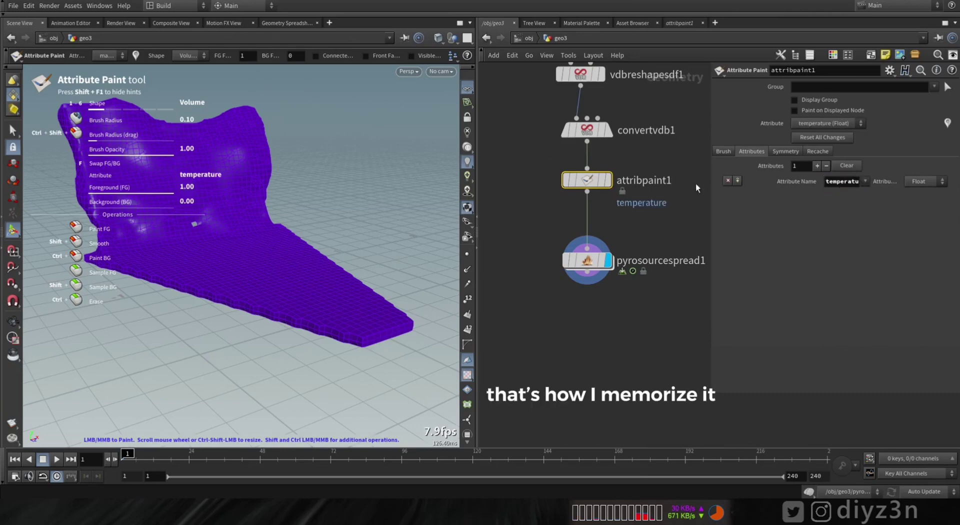
left_click(723, 151)
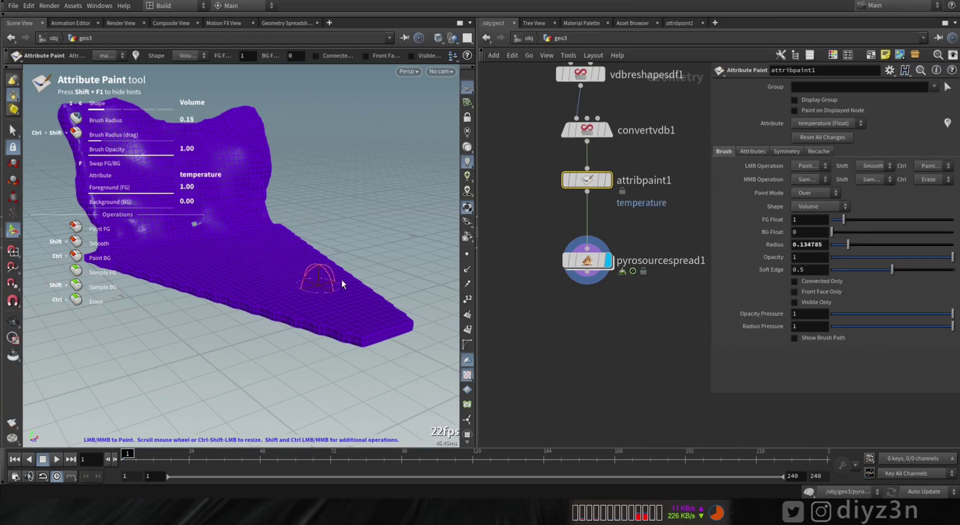
left_click(383, 328)
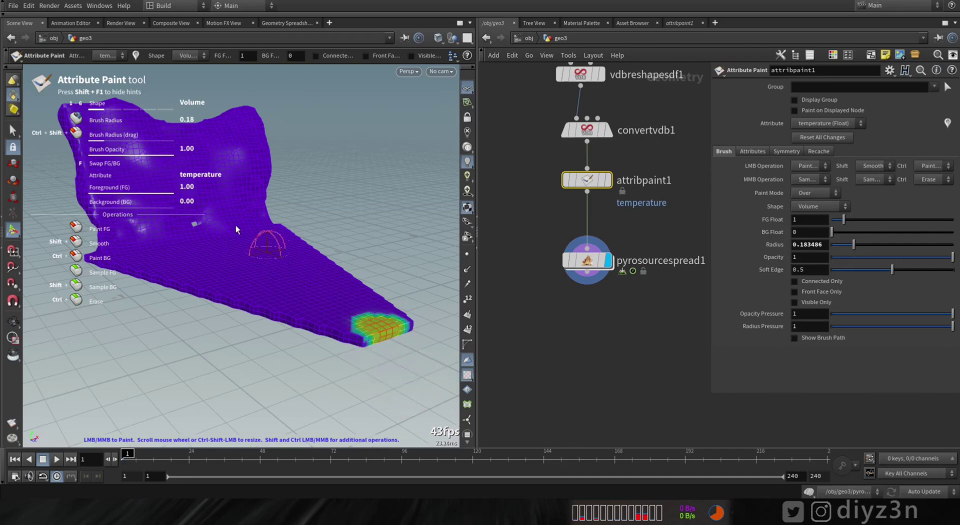
Visualize temperature on the Pyro Source Spread, set its cooling rate to 0.211 and diffusion rate to 1.94, and play the simulation
left_click(573, 264)
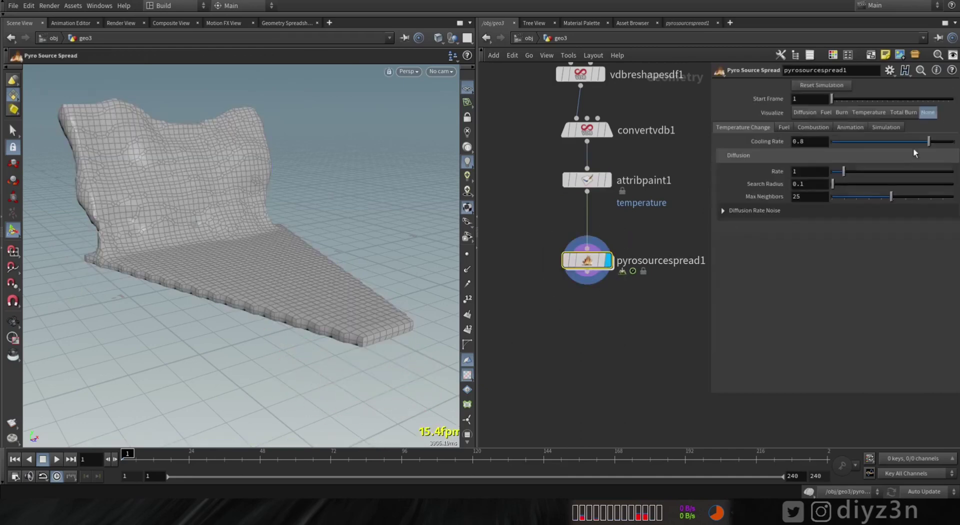
left_click(868, 112)
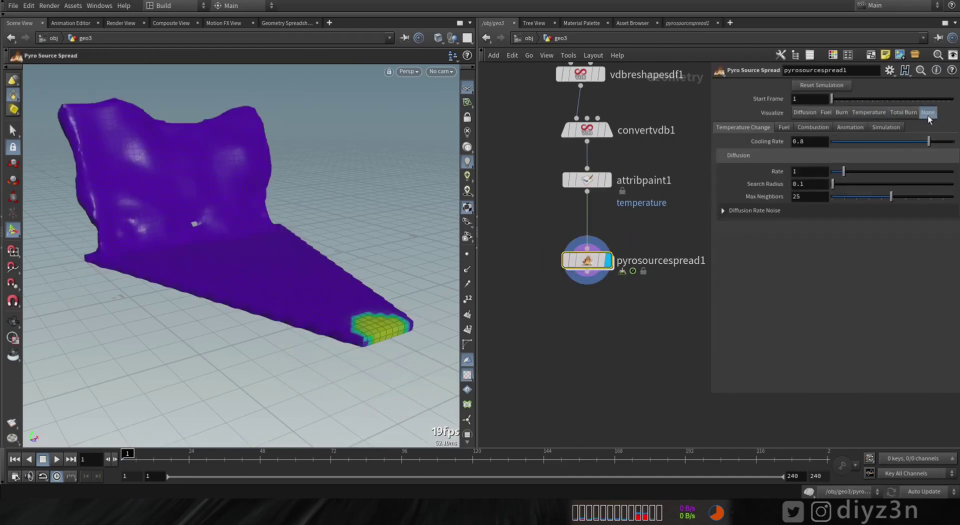
left_click(885, 113)
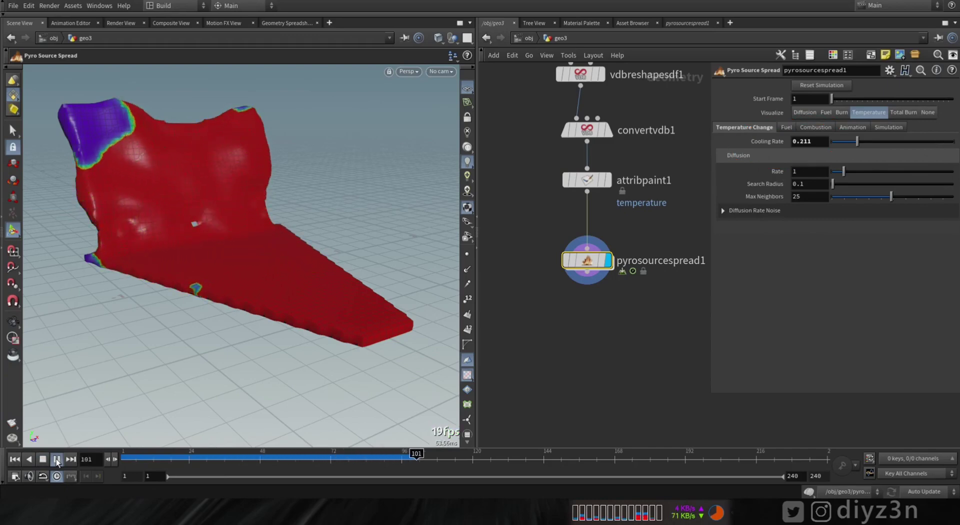
left_click(18, 459)
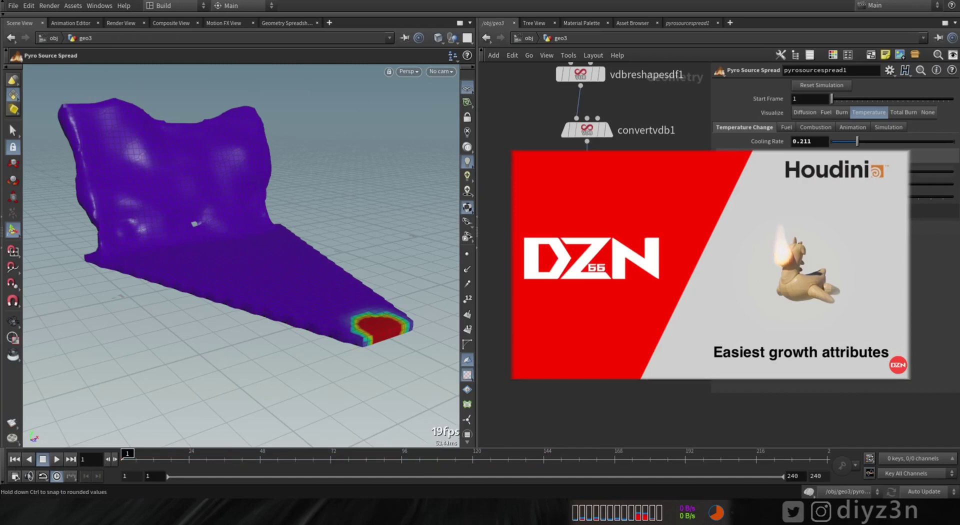
left_click(53, 460)
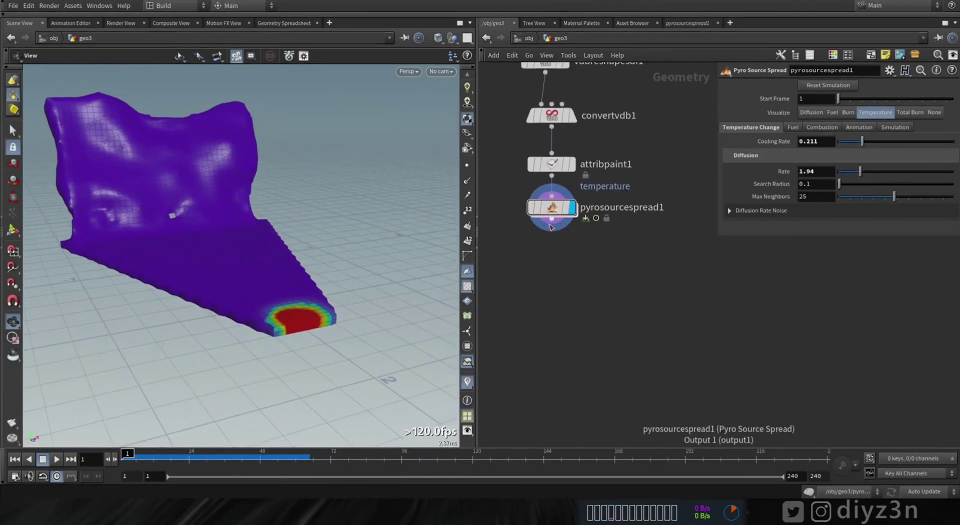
Append a displayed PolyExtrude node after Pyro Source Spread and set the spread's visualization to None
left_click(555, 300)
type("ext")
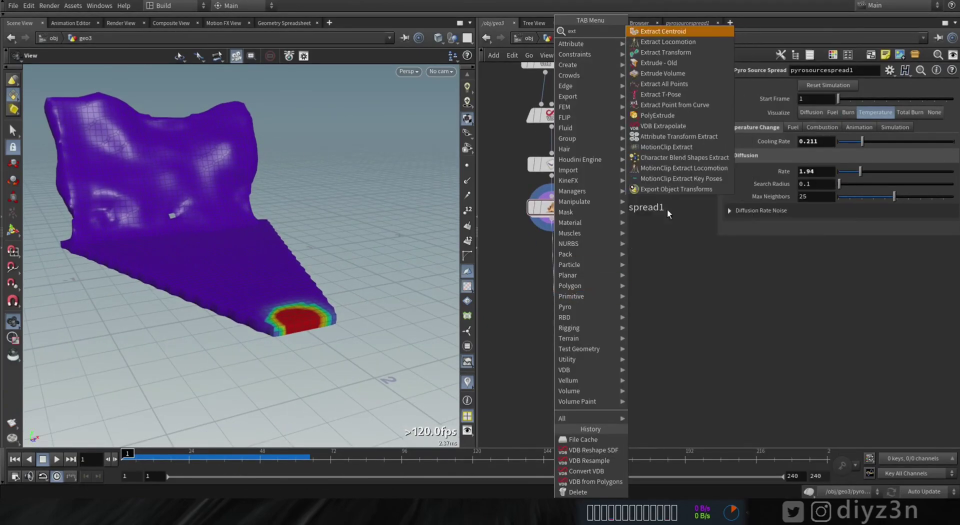
left_click(651, 116)
left_click(566, 322)
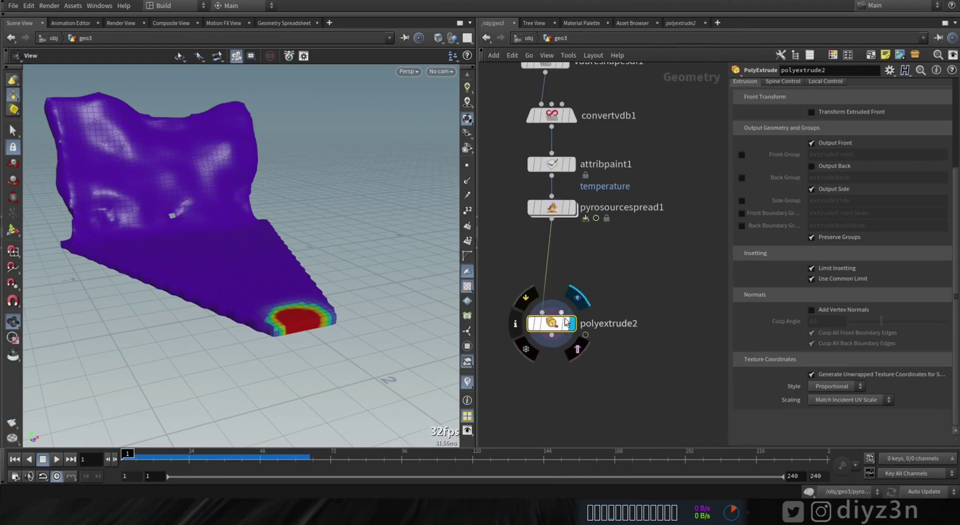
left_click_drag(555, 328, 563, 308)
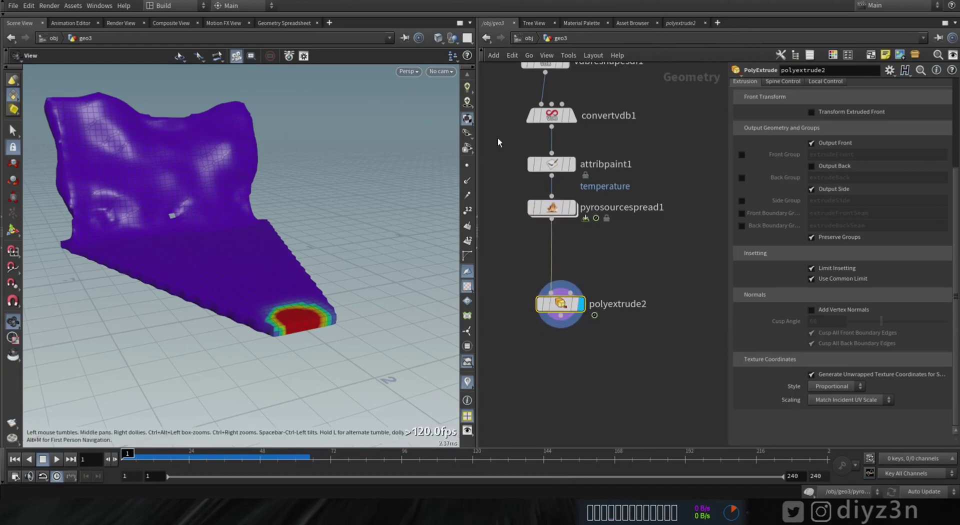
left_click(552, 207)
left_click(935, 112)
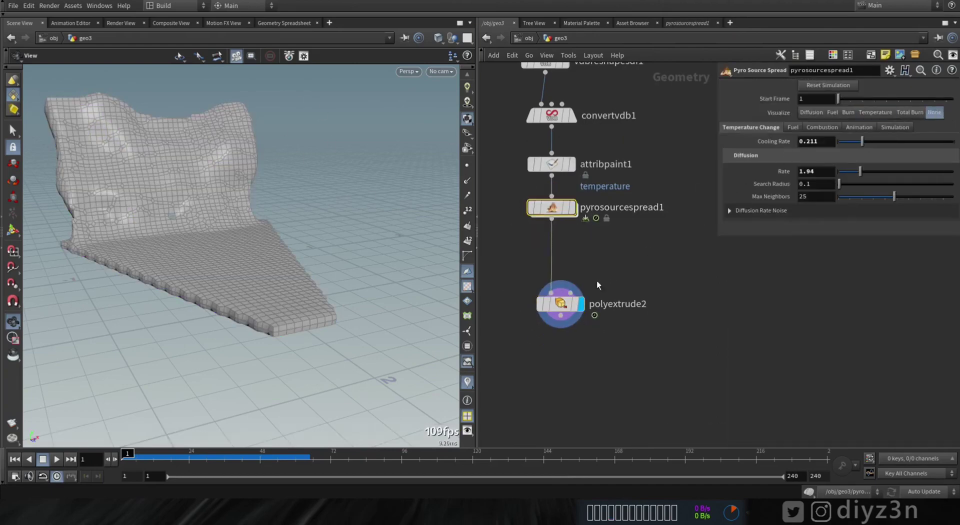
Set the PolyExtrude distance to 0.22 and check the extruded slab
left_click(557, 305)
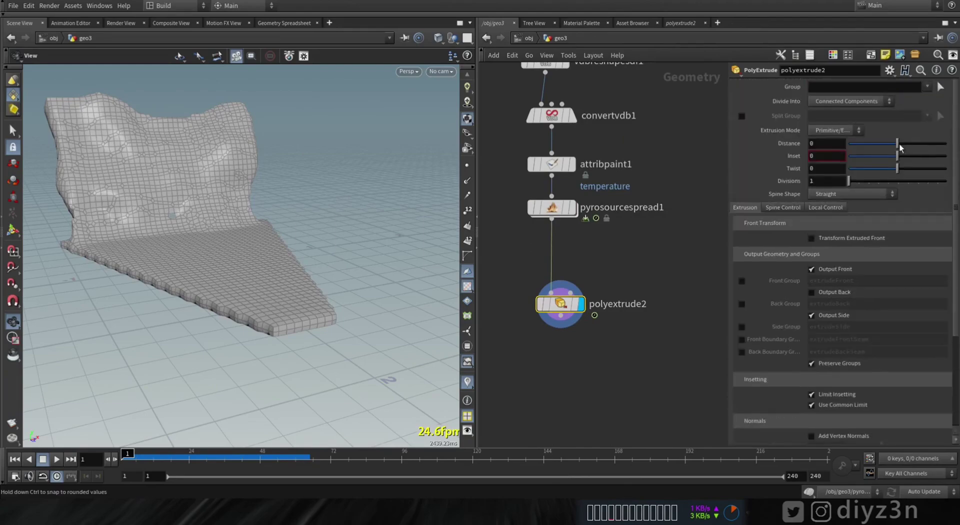
left_click_drag(899, 144, 909, 139)
left_click_drag(242, 243, 262, 239)
middle_click_drag(262, 239, 249, 278)
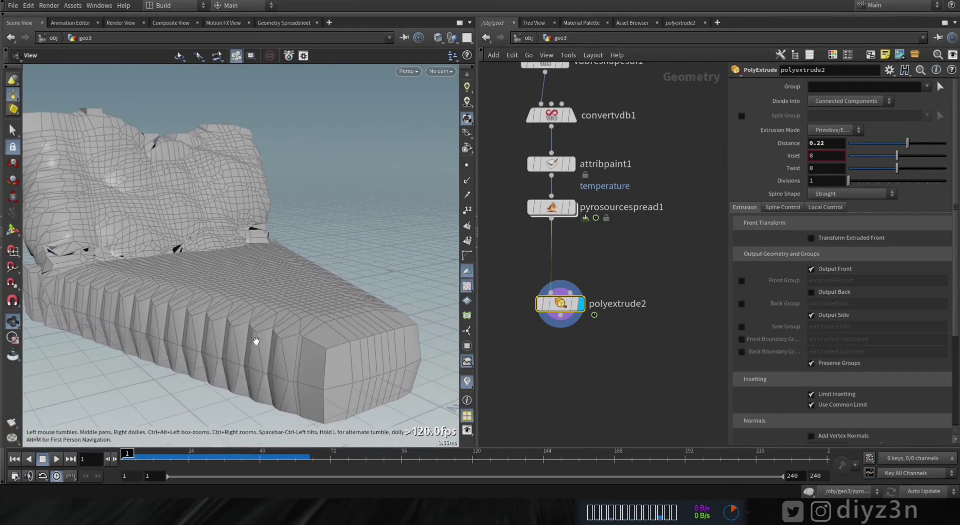
left_click_drag(256, 341, 331, 345)
left_click_drag(360, 311, 260, 280)
Insert an Edge Cusp node between Pyro Source Spread and PolyExtrude, toggling its bypass to compare the extrusion
key("Tab")
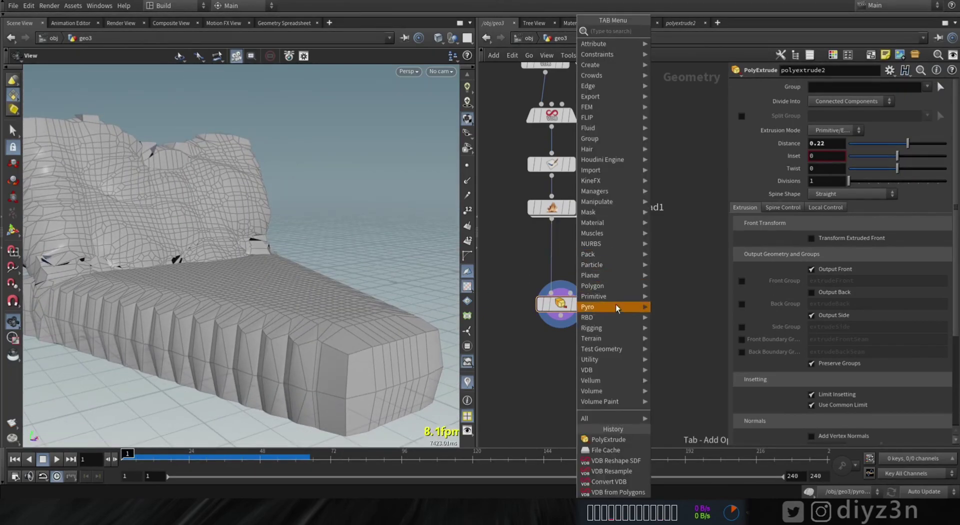
mouse_move(615, 286)
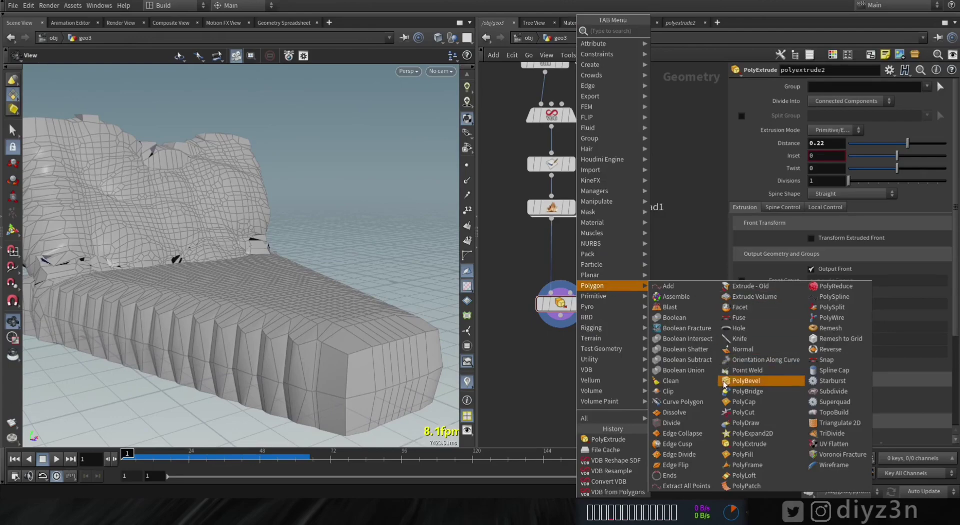
left_click(674, 454)
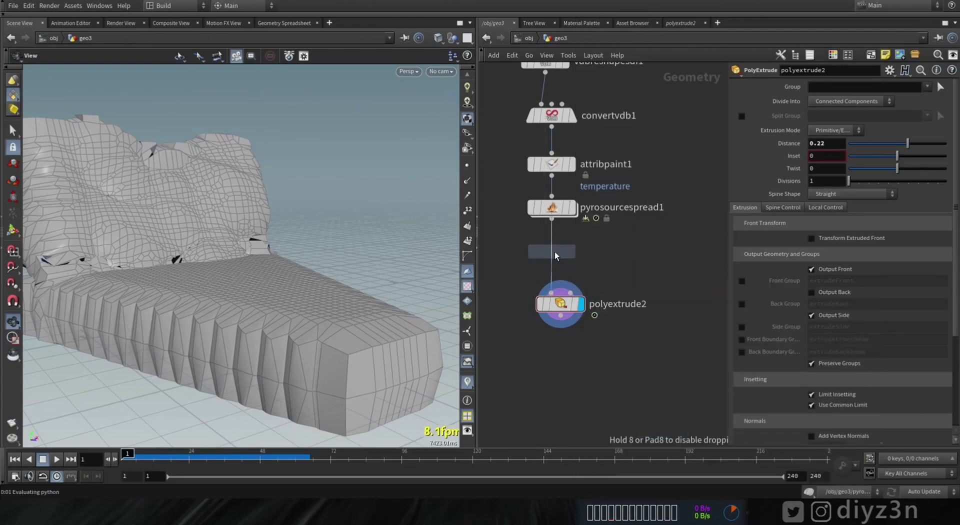
left_click(554, 251)
left_click_drag(306, 349, 380, 280)
left_click(518, 231)
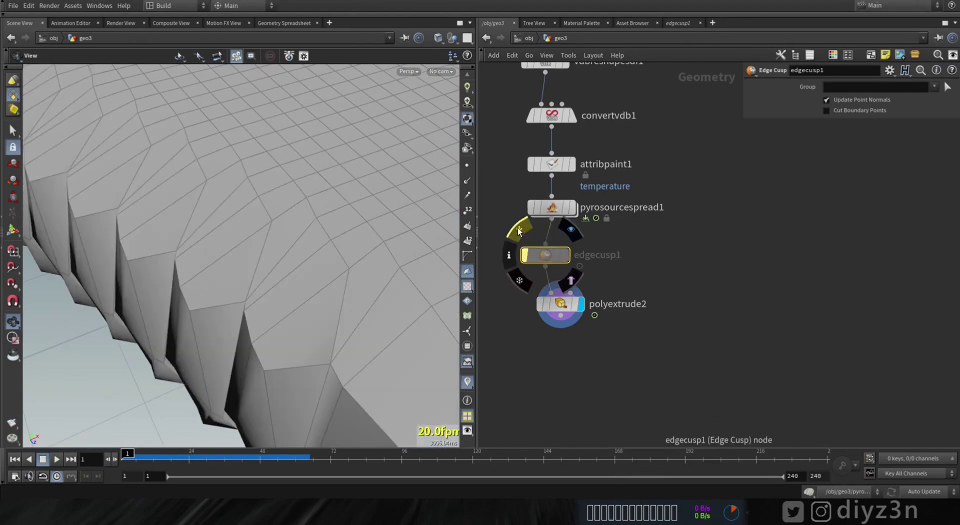
left_click(519, 231)
right_click_drag(312, 243, 133, 261)
left_click_drag(200, 281, 260, 268)
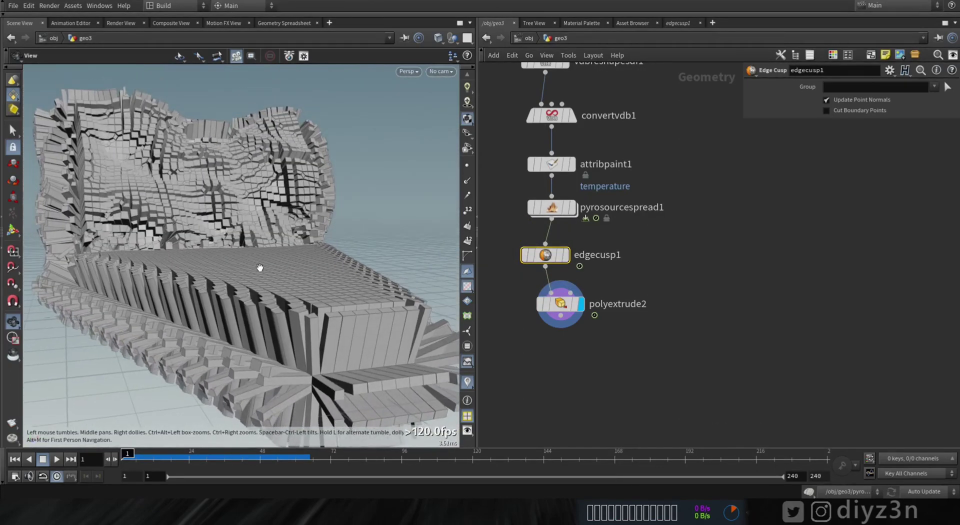
Taper the extruded faces into spikes by setting the PolyExtrude spine thickness scale to 0.05
left_click(560, 304)
scroll(956, 207, "down", 2)
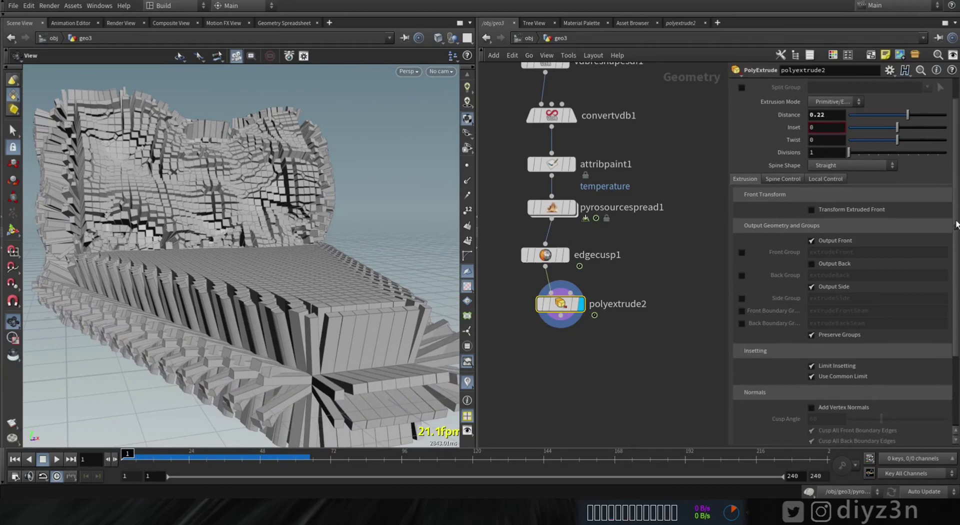
left_click(776, 184)
scroll(935, 341, "down", 5)
scroll(339, 353, "up", 5)
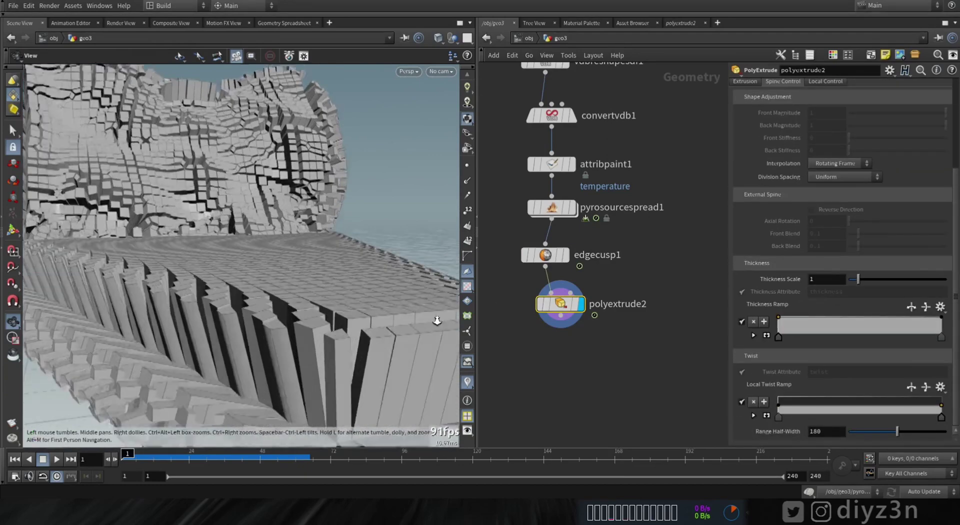
left_click_drag(872, 276, 849, 286)
scroll(305, 300, "down", 4)
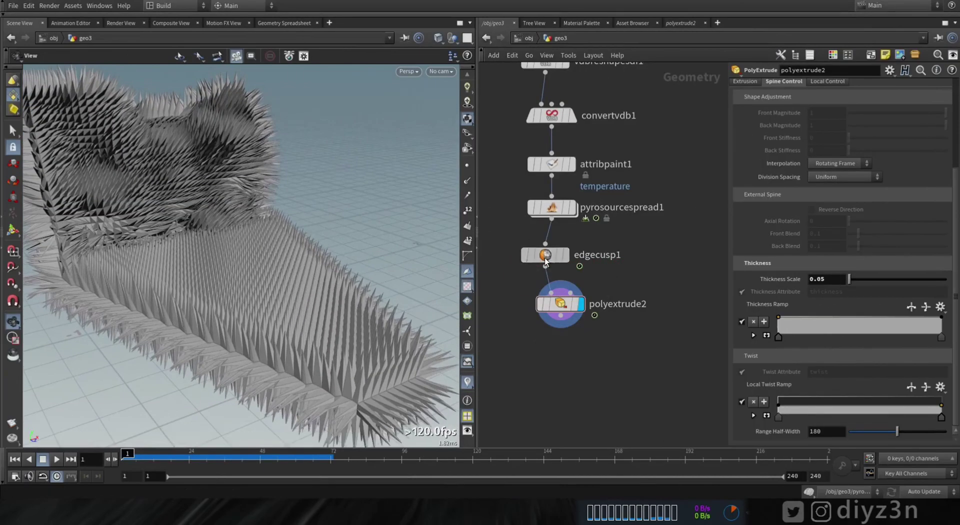
Preview the totalburn attribute on the Edge Cusp output along the timeline, switch it off, and display PolyExtrude again
left_click_drag(545, 258, 552, 257)
left_click(577, 231)
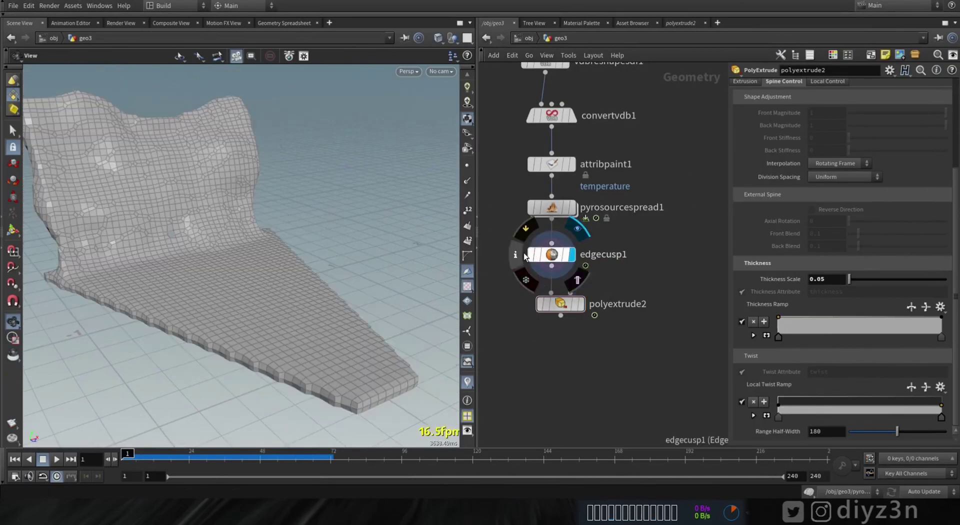
left_click(517, 255)
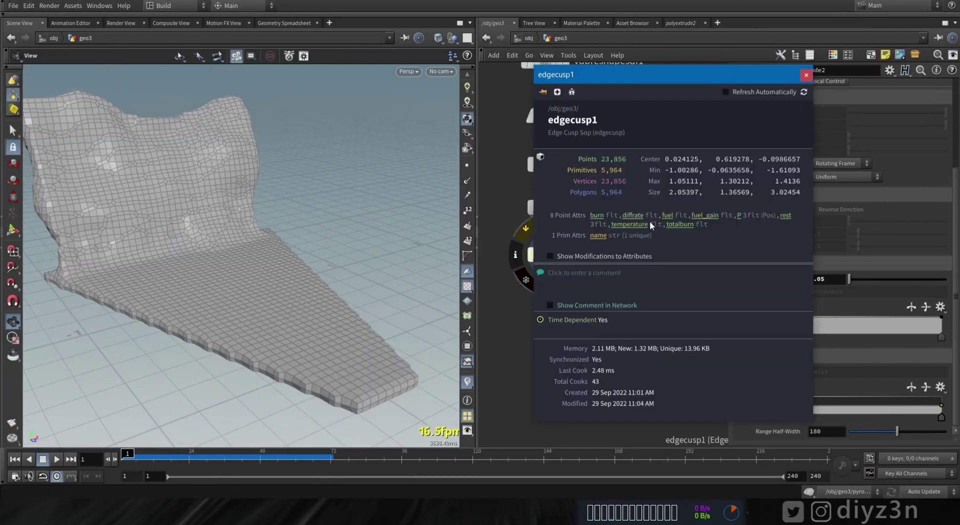
left_click(681, 226)
mouse_move(136, 456)
left_mouse_down()
mouse_move(279, 456)
mouse_move(124, 456)
left_mouse_up()
left_click(517, 255)
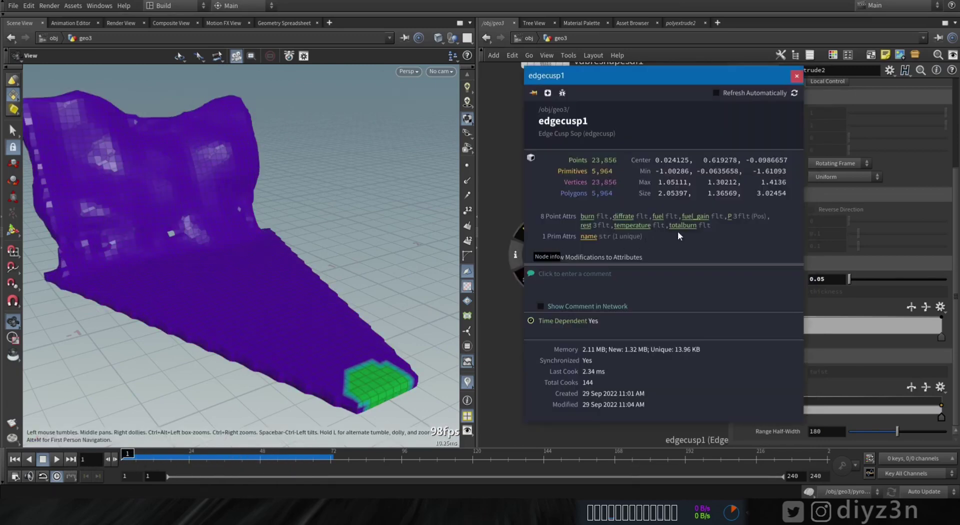
left_click(678, 231)
left_click(581, 304)
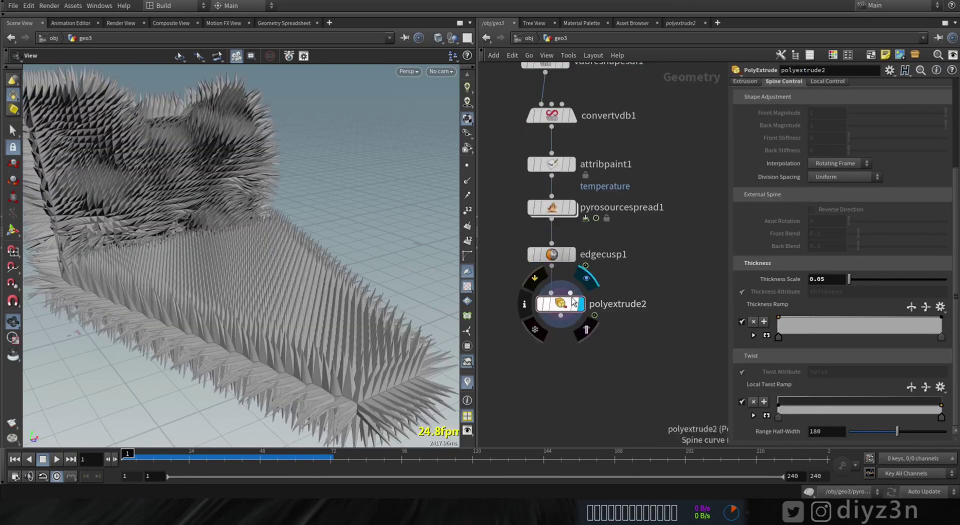
Set the PolyExtrude distance to 0.12 and enable its local Distance Scale attribute
left_click_drag(563, 305, 560, 334)
scroll(959, 216, "up", 3)
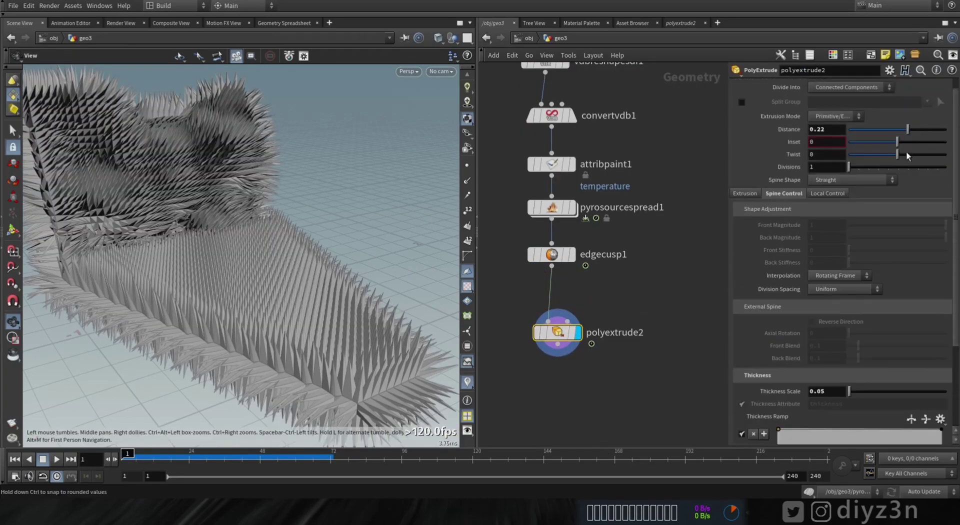
mouse_move(911, 131)
left_mouse_down()
mouse_move(895, 134)
mouse_move(926, 133)
mouse_move(903, 142)
left_mouse_up()
left_click_drag(230, 225, 240, 251)
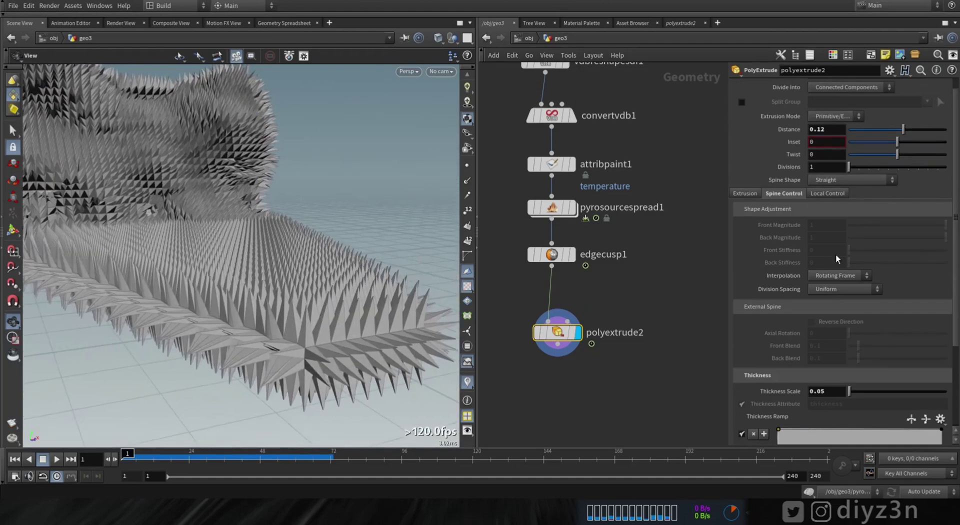
left_click(814, 193)
left_click(743, 225)
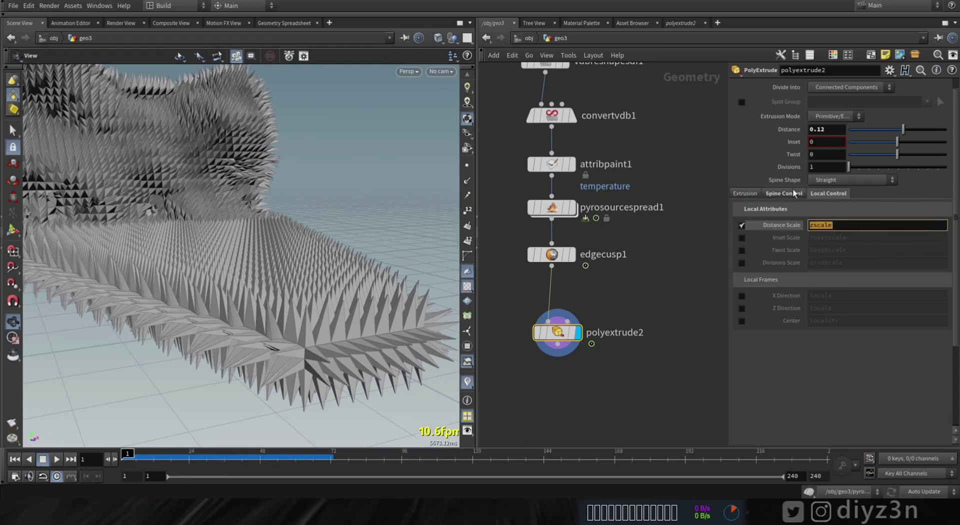
Make room above PolyExtrude and insert an Attribute Promote node between it and Edge Cusp
left_click_drag(557, 333, 562, 367)
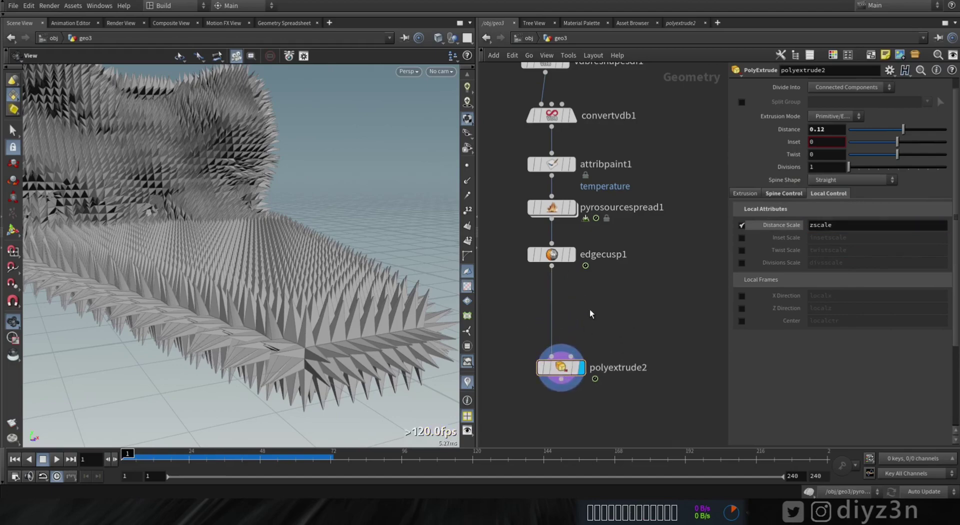
key("Tab")
key("Escape")
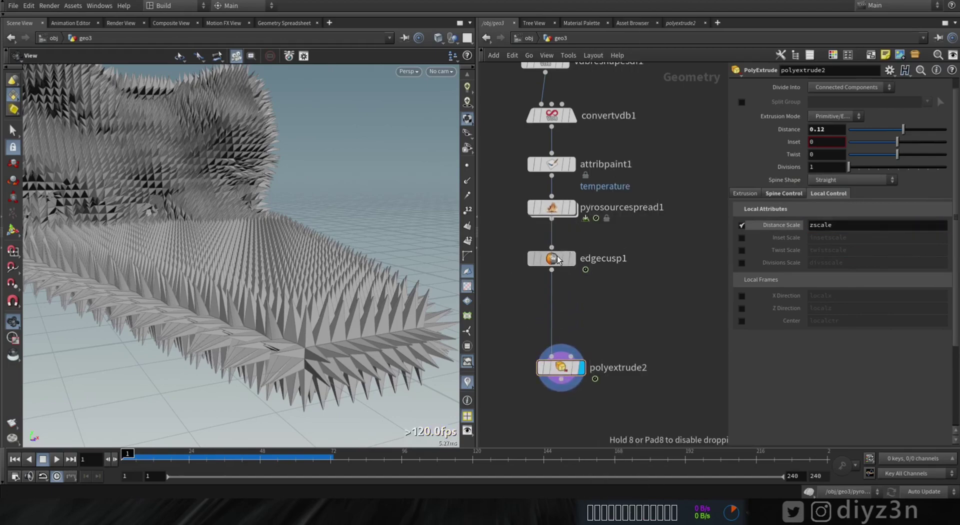
key("Tab")
type("pro")
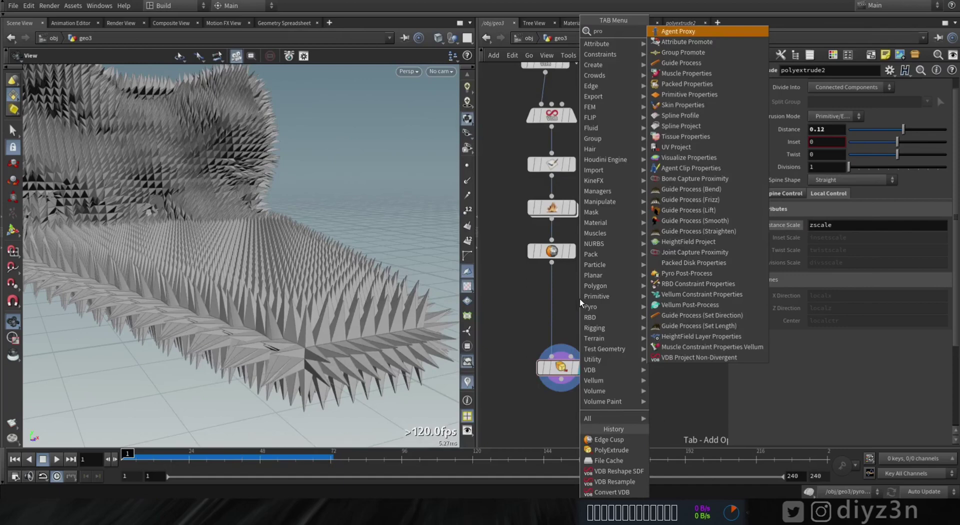
left_click(712, 83)
left_click(555, 296)
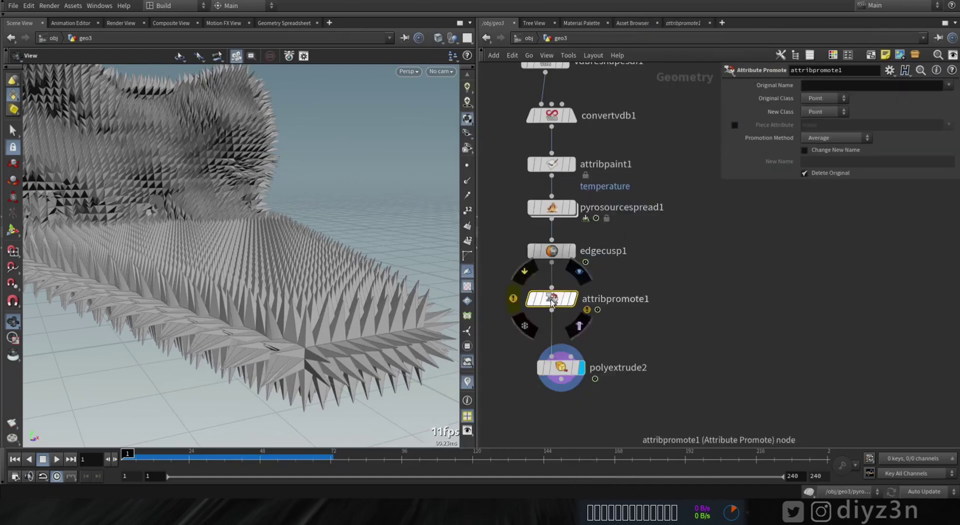
Promote the totalburn attribute from points to primitives and rename it zscale in the Attribute Promote node
left_click(949, 86)
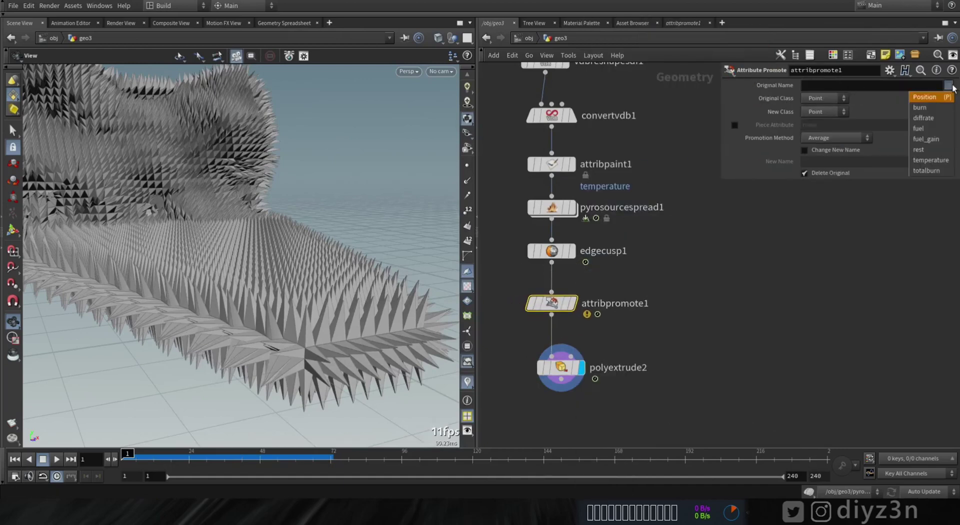
left_click(927, 171)
left_click(834, 113)
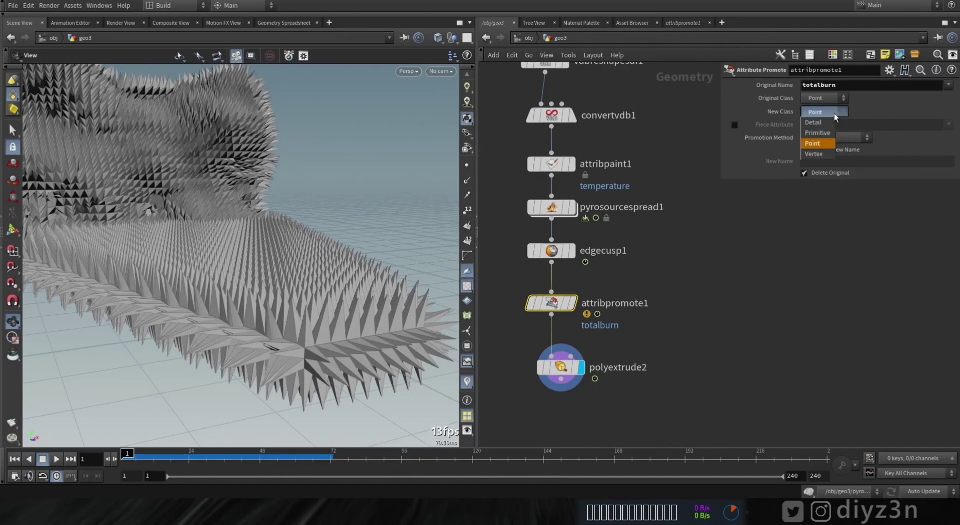
left_click(818, 133)
left_click(815, 151)
left_click(817, 161)
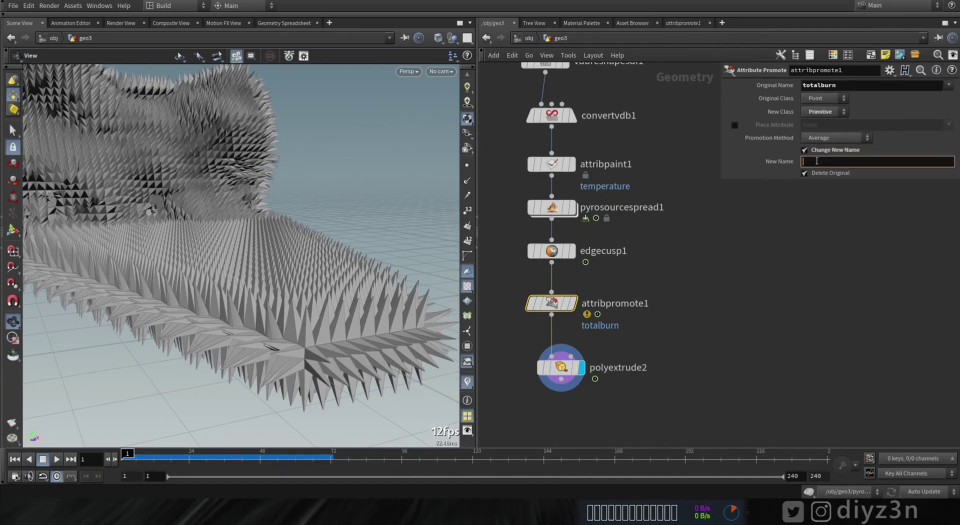
type("zscale")
key("Return")
Check the spike growth along the timeline up to frame 63 and set the PolyExtrude distance to 0.01
left_click_drag(370, 334, 415, 334)
left_click_drag(130, 458, 191, 458)
scroll(214, 200, "down", 3)
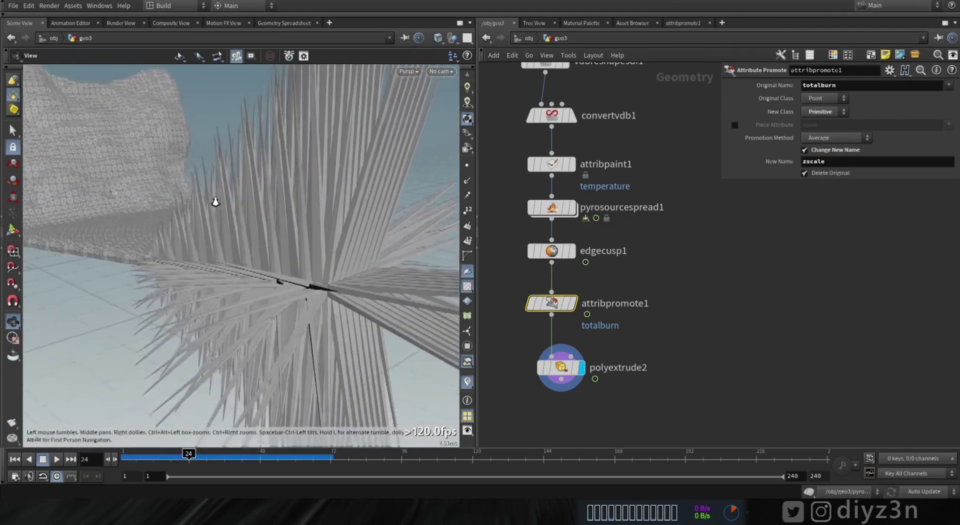
middle_click_drag(214, 200, 320, 215)
left_click_drag(190, 458, 303, 456)
left_click_drag(275, 389, 522, 324)
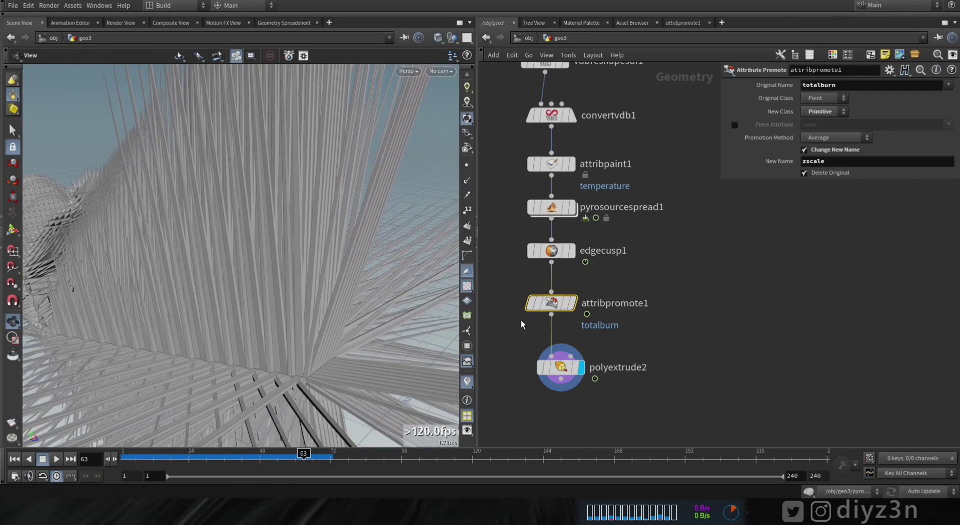
left_click(543, 368)
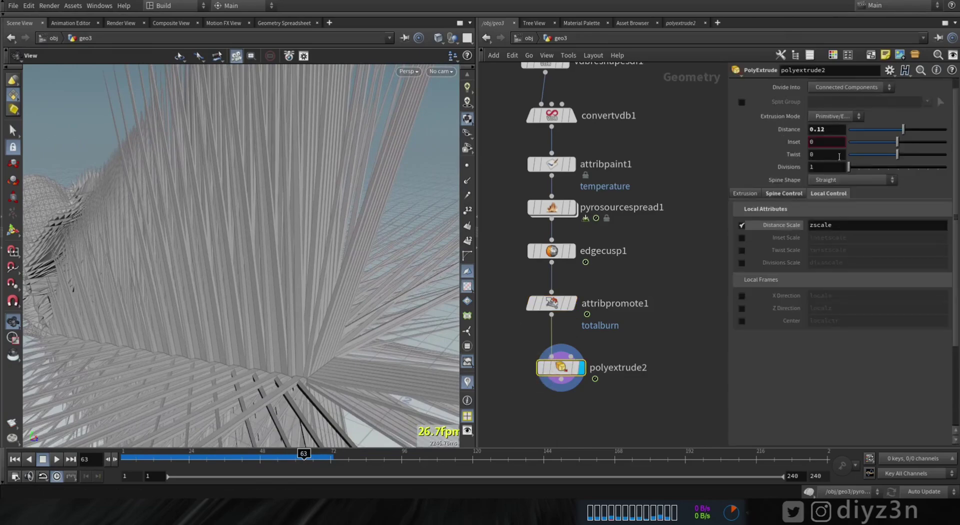
left_click(830, 131)
type("0.01")
key("Return")
Examine the shortened spikes from several angles and at frames up to 104 on the timeline
right_click_drag(320, 355, 388, 343)
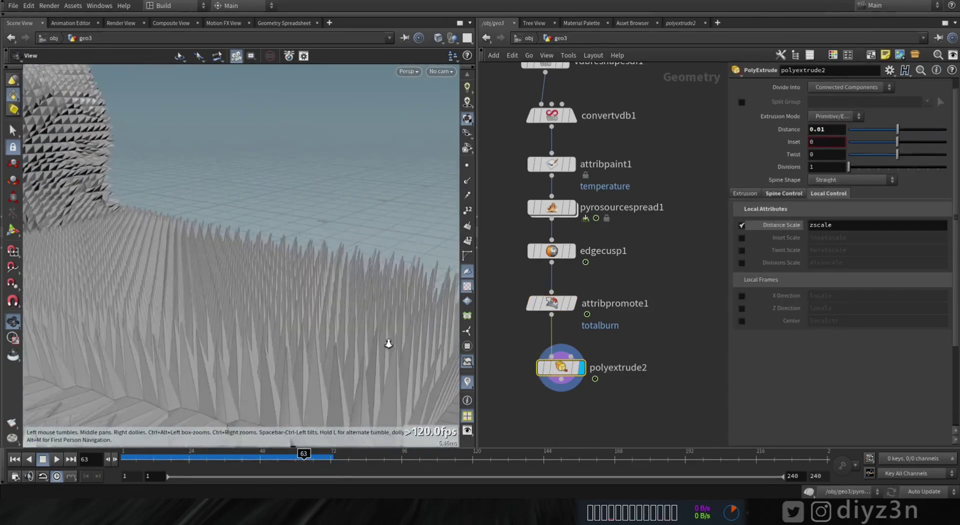
left_click_drag(388, 343, 289, 277)
right_click_drag(290, 276, 203, 281)
left_click_drag(204, 280, 144, 431)
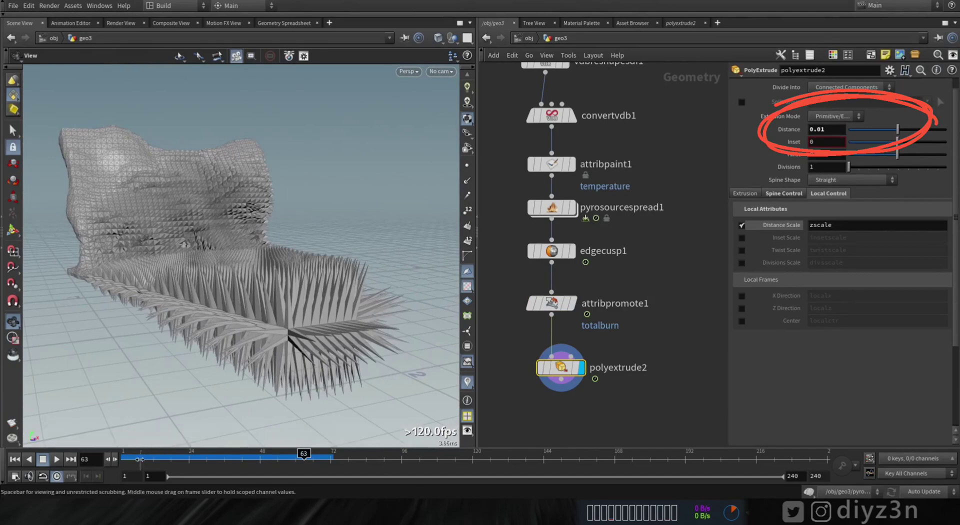
left_click_drag(291, 476, 427, 467)
mouse_move(150, 235)
left_mouse_down("alt")
mouse_move(212, 265)
mouse_move(153, 256)
left_mouse_up("alt")
middle_click_drag(632, 347, 633, 330)
left_click_drag(275, 310, 228, 273)
left_click_drag(143, 240, 206, 223)
Make room above PolyExtrude and insert an Attribute Noise Float node between it and Attribute Promote
left_click_drag(562, 356, 564, 399)
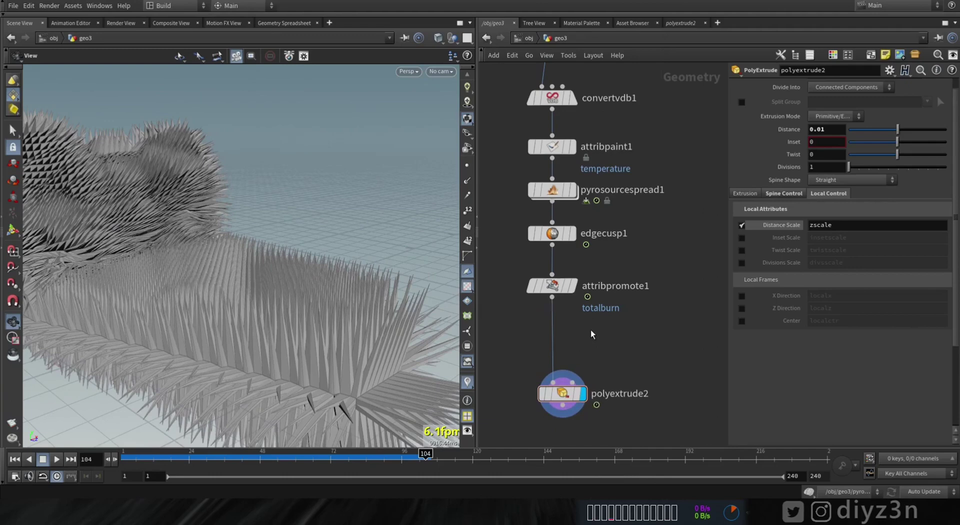
key("Tab")
type("no")
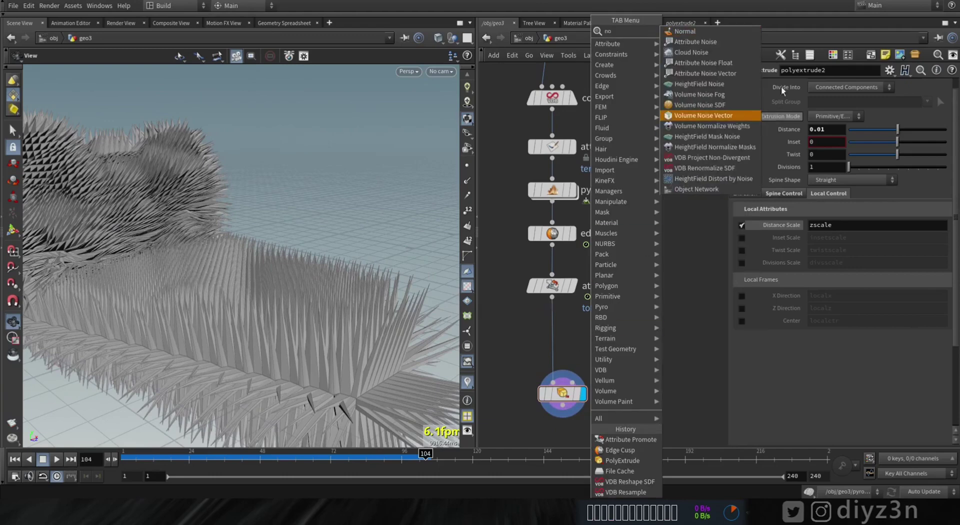
left_click(725, 64)
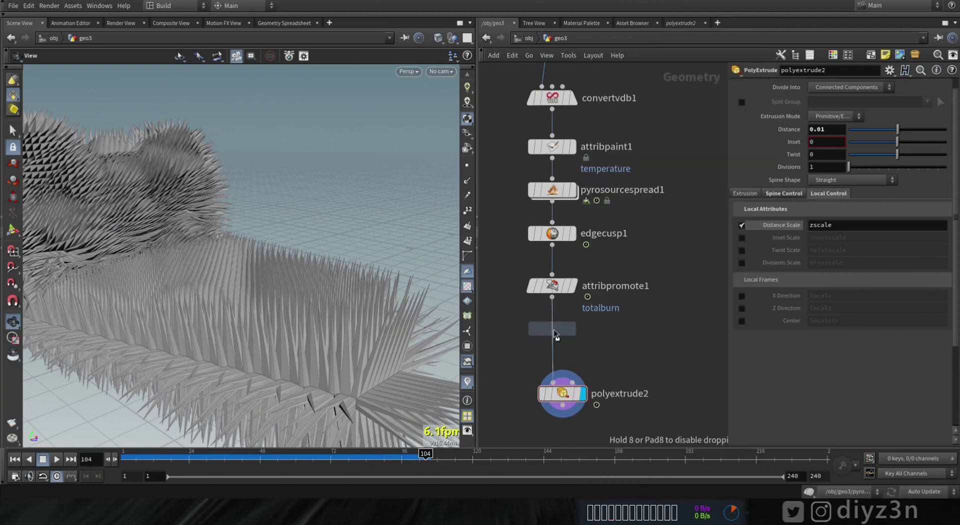
left_click(553, 334)
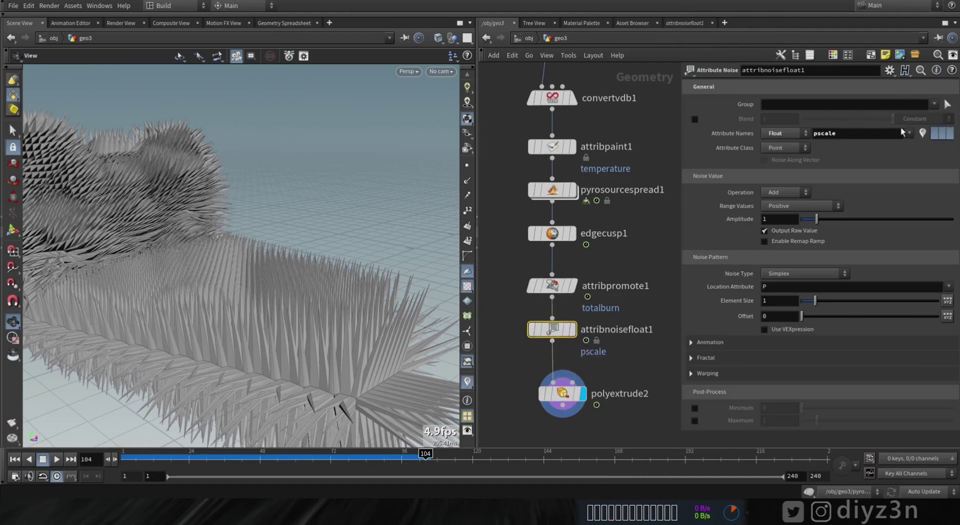
Apply the noise to the zscale primitive attribute and preview it in the viewport at frame 37
left_click(875, 134)
left_click(909, 133)
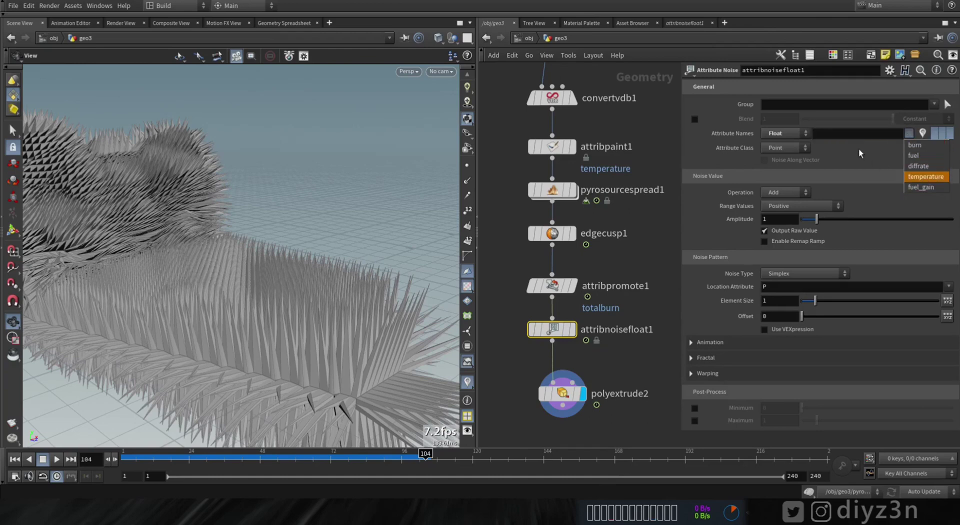
left_click(780, 149)
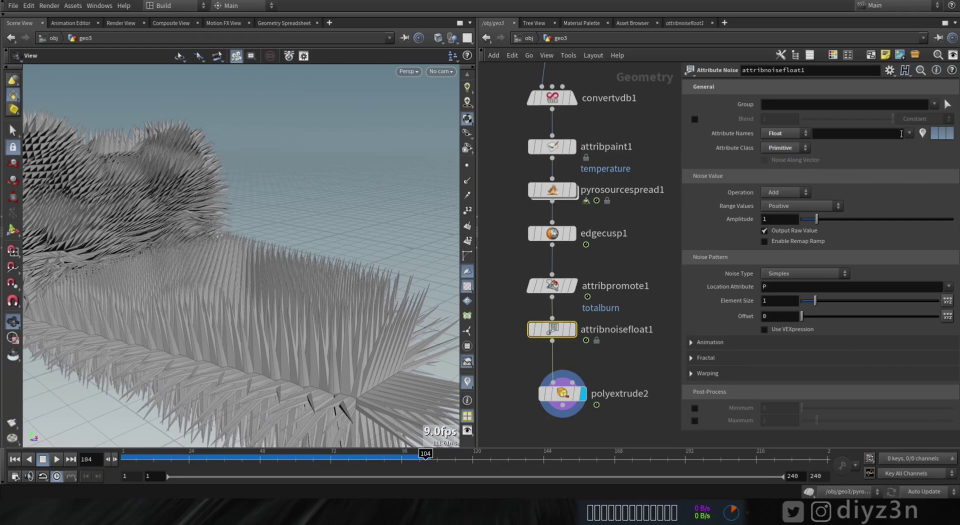
left_click(923, 134)
left_click_drag(426, 456, 227, 461)
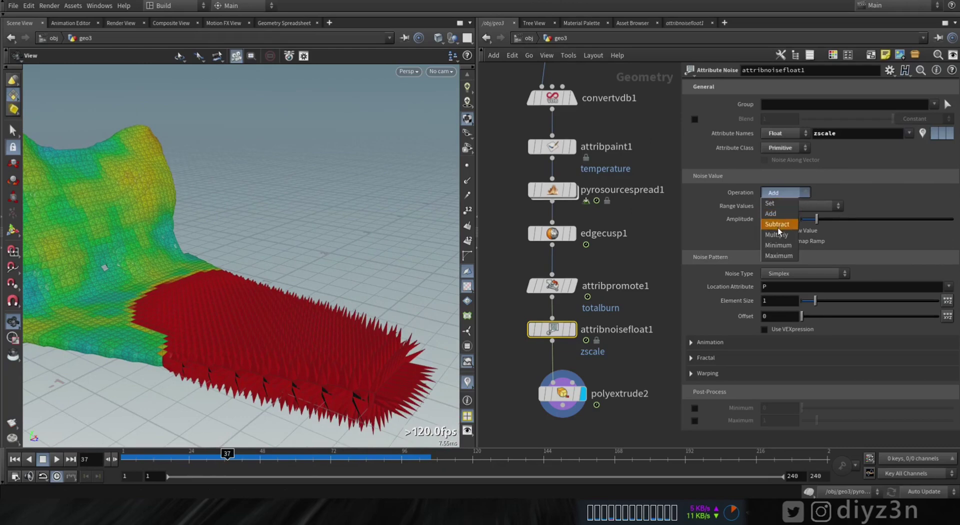
Set the noise operation to Multiply with an amplitude of 3.54 and switch off the zscale visualization
left_click(777, 235)
left_click_drag(831, 218, 856, 219)
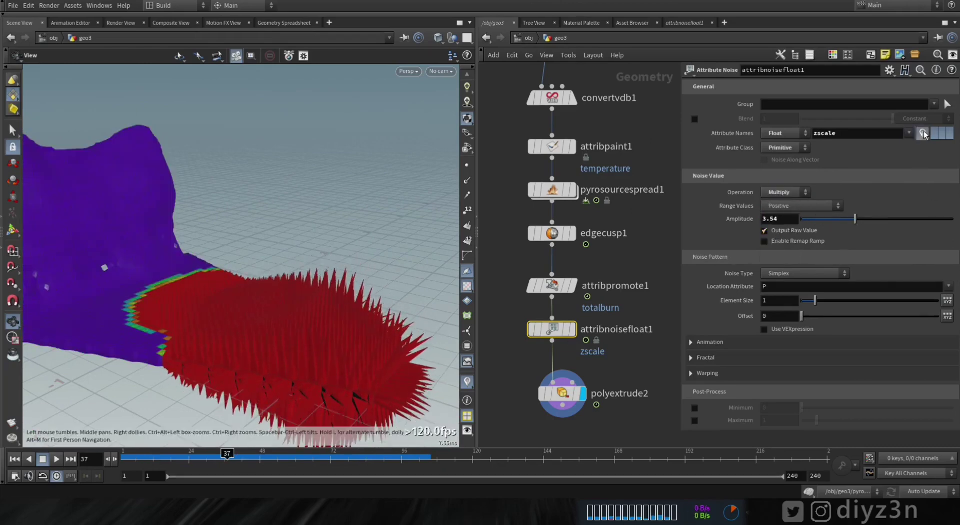
left_click(924, 134)
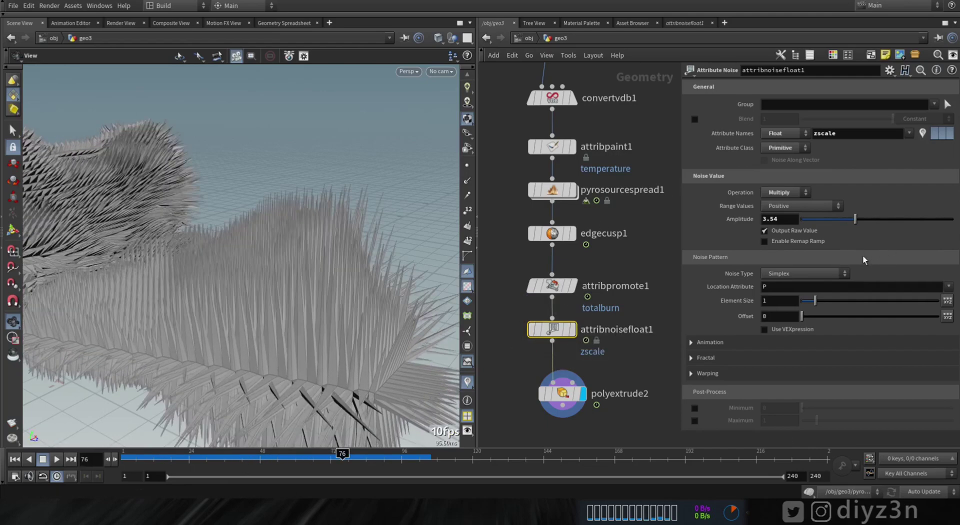
Try Alligator noise with an element size of 2.16 and check the spikes along the timeline up to frame 98
left_click(805, 273)
left_click(801, 307)
mouse_move(815, 301)
left_mouse_down()
mouse_move(842, 293)
mouse_move(831, 300)
left_mouse_up()
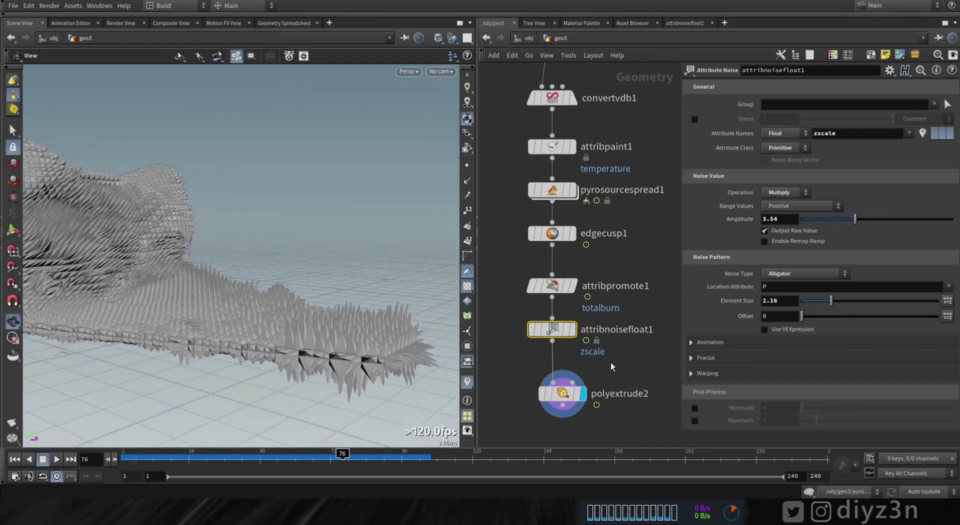
left_click(213, 456)
left_click_drag(299, 461, 407, 458)
left_click_drag(303, 263, 207, 279)
Use Fast noise with an element size of 0.99 and an amplitude of 1.29, and review the resulting spikes
mouse_move(843, 224)
left_mouse_down()
mouse_move(824, 230)
mouse_move(852, 229)
left_mouse_up()
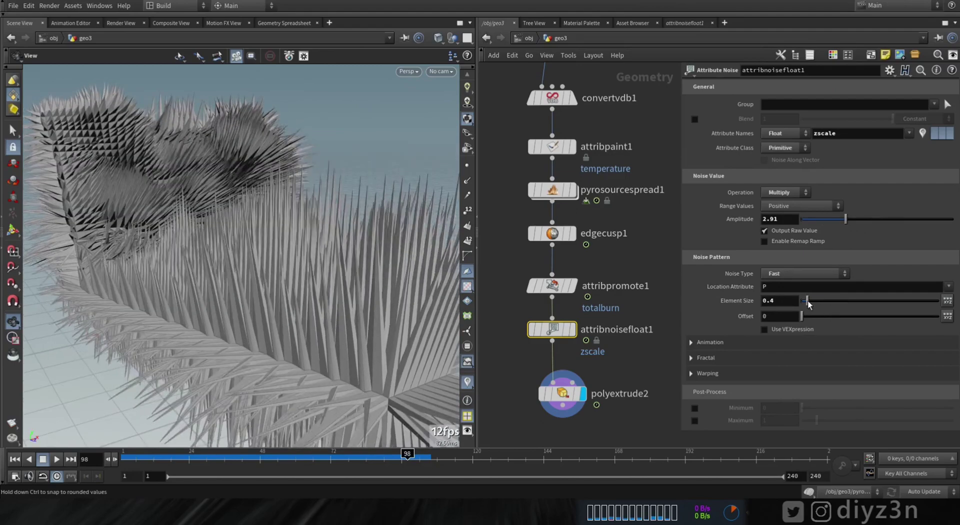
left_click_drag(808, 300, 815, 300)
left_click_drag(842, 217, 823, 223)
left_click_drag(232, 278, 326, 276)
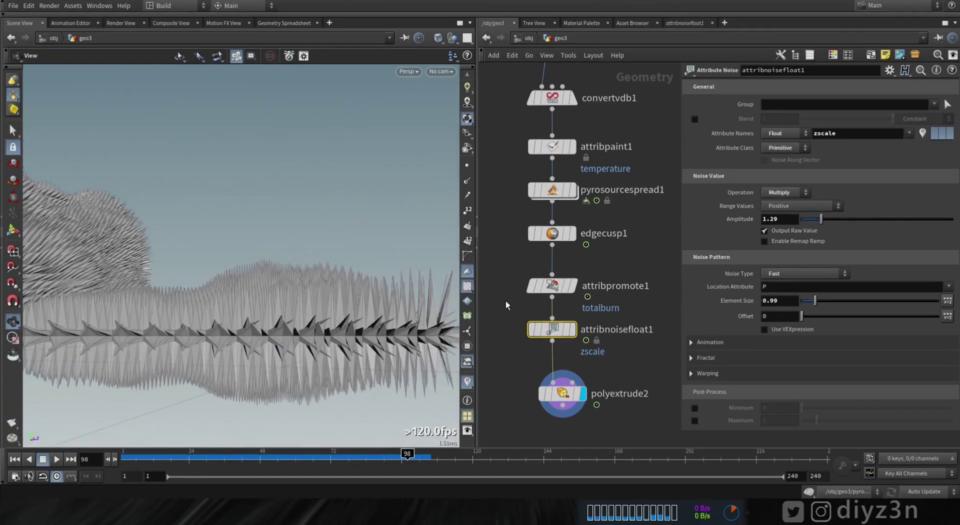
mouse_move(532, 323)
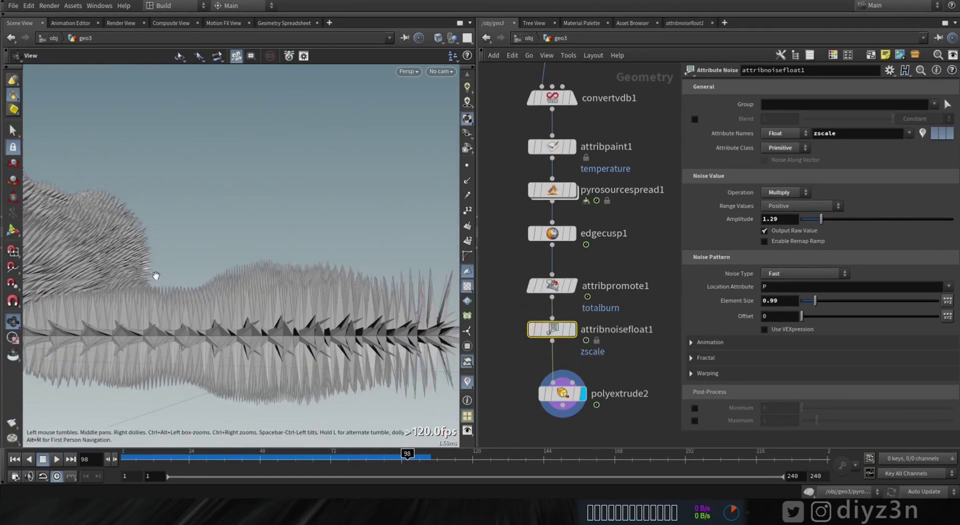
left_click_drag(156, 275, 310, 284)
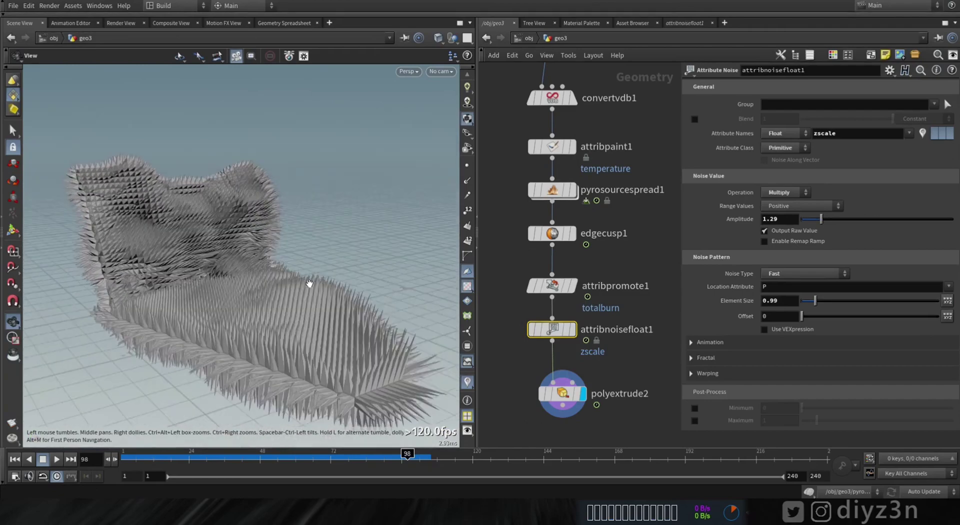
left_click_drag(128, 457, 299, 457)
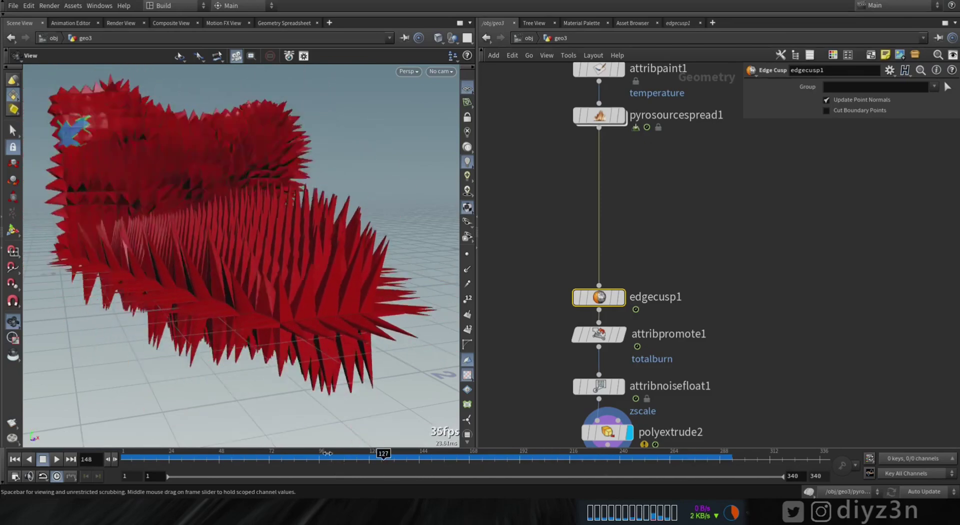
Inspect the Pyro Source Spread point values in a spreadsheet sorted by totalburn, compare frames 1 and 263, and close it
right_click(598, 116)
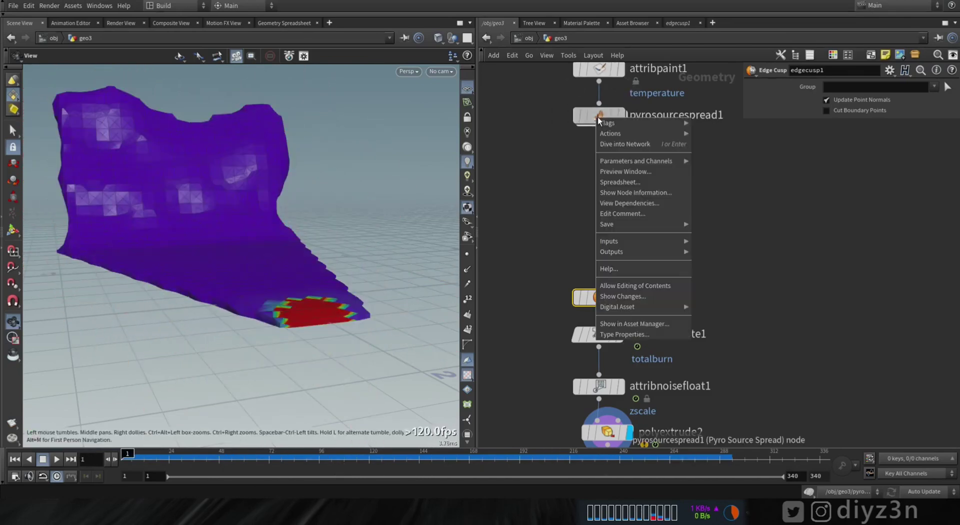
left_click(634, 184)
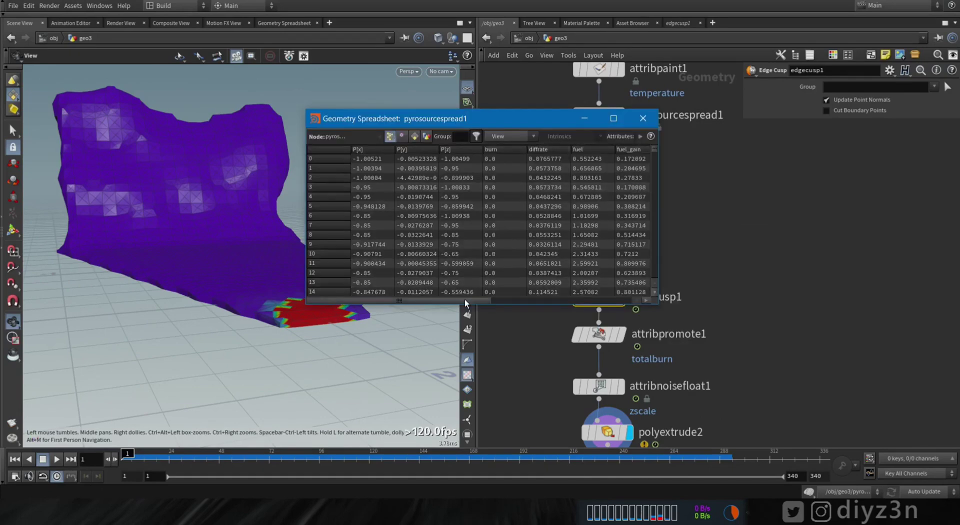
left_click(621, 149)
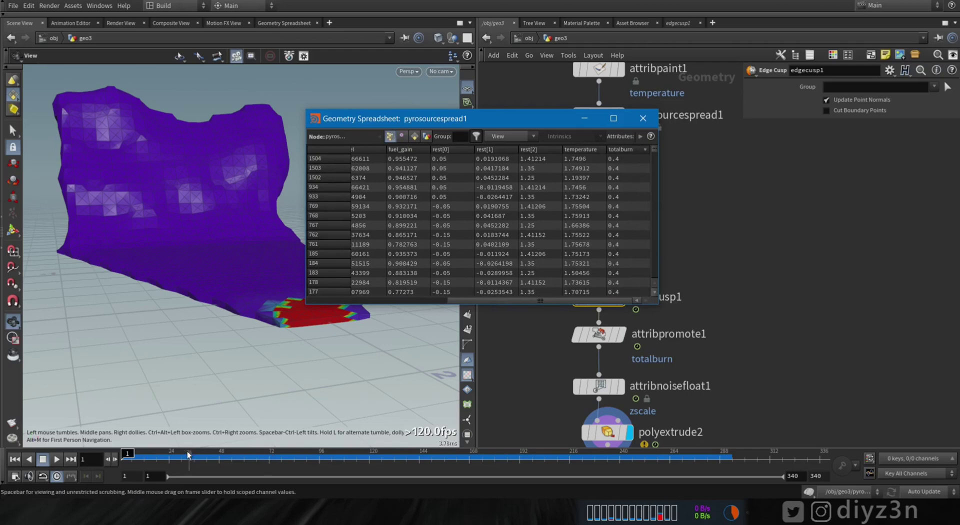
left_click_drag(273, 456, 668, 458)
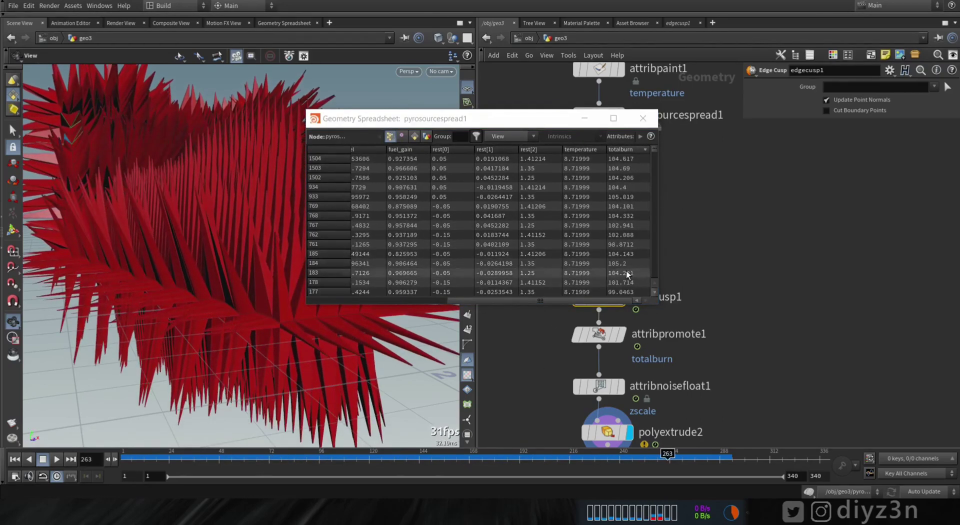
left_click(643, 119)
Insert an Attribute Adjust Float node between Pyro Source Spread and Edge Cusp
key("Tab")
mouse_move(617, 97)
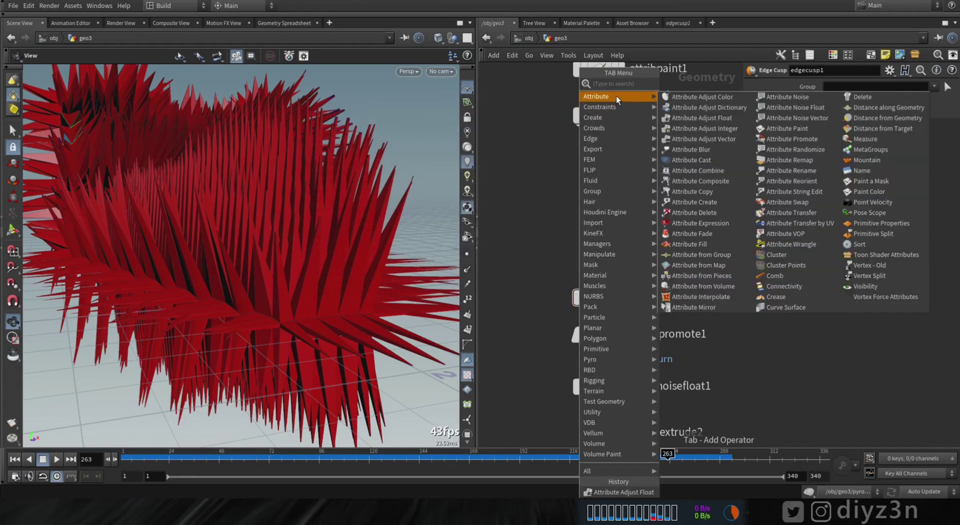
left_click(733, 117)
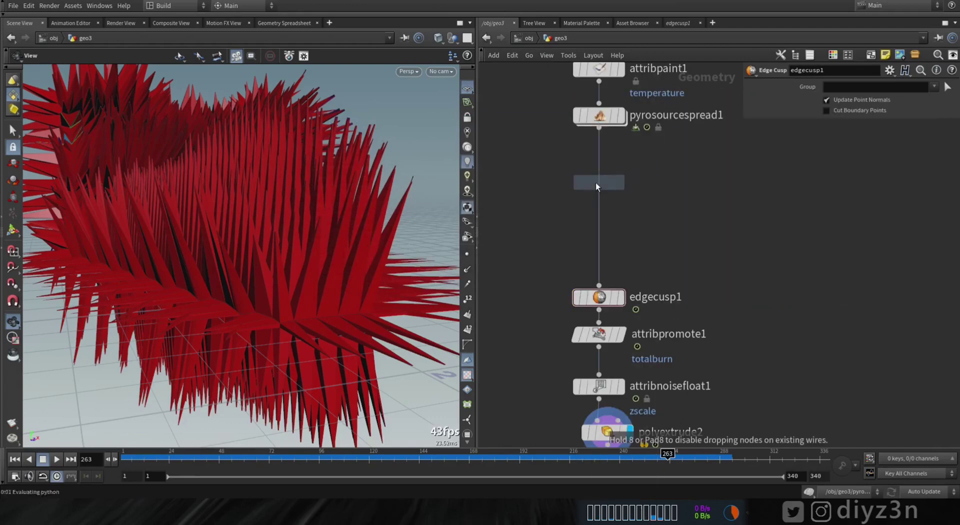
left_click(595, 189)
left_click_drag(594, 194, 599, 198)
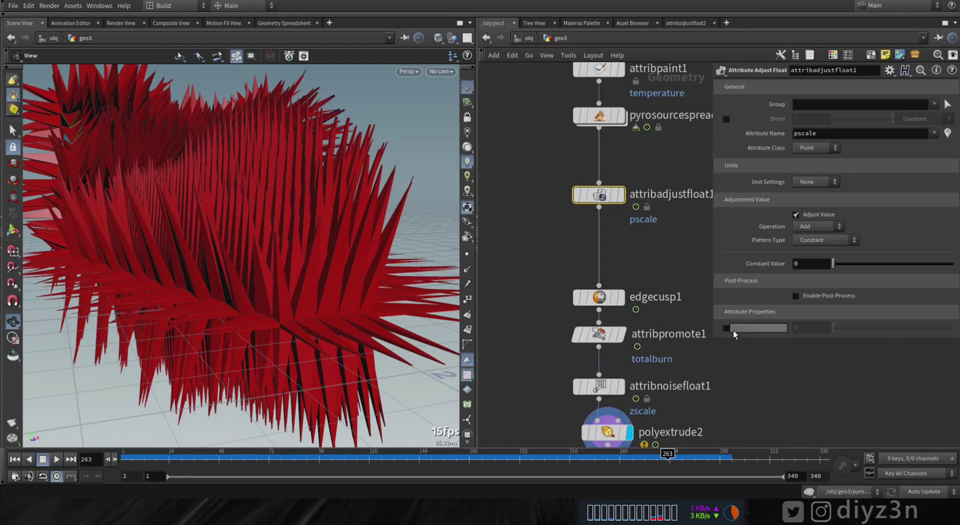
Limit totalburn in the Attribute Adjust Float node by enabling post-processing with a maximum of 20
left_click(838, 297)
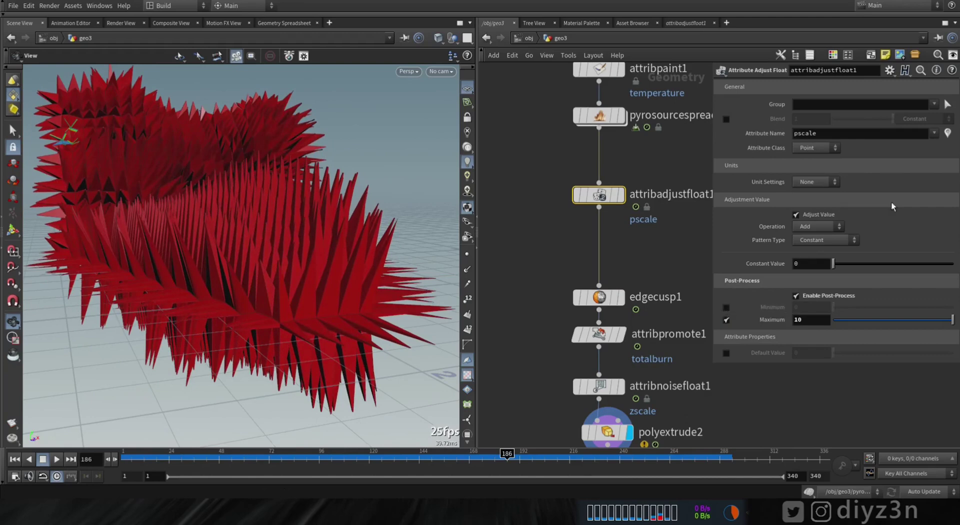
left_click(934, 133)
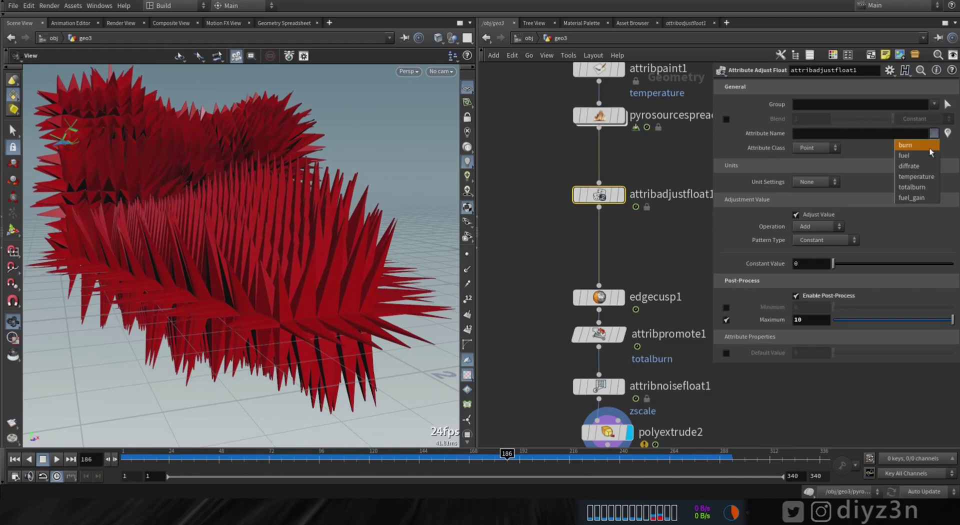
left_click(914, 187)
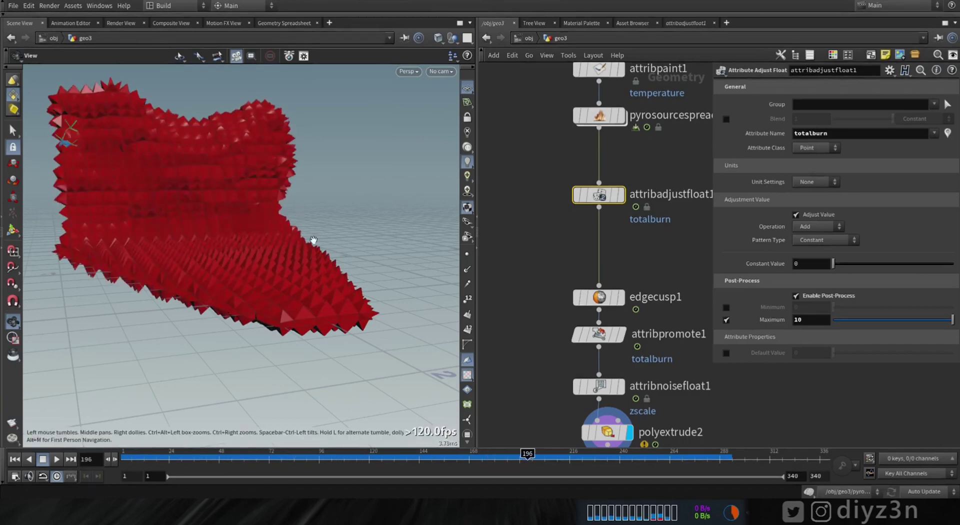
type("20")
key("Return")
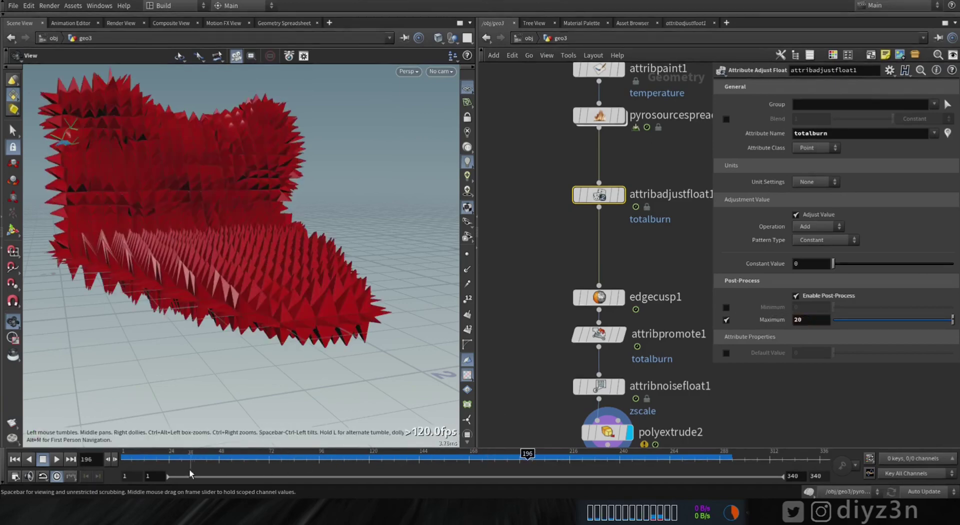
mouse_move(602, 196)
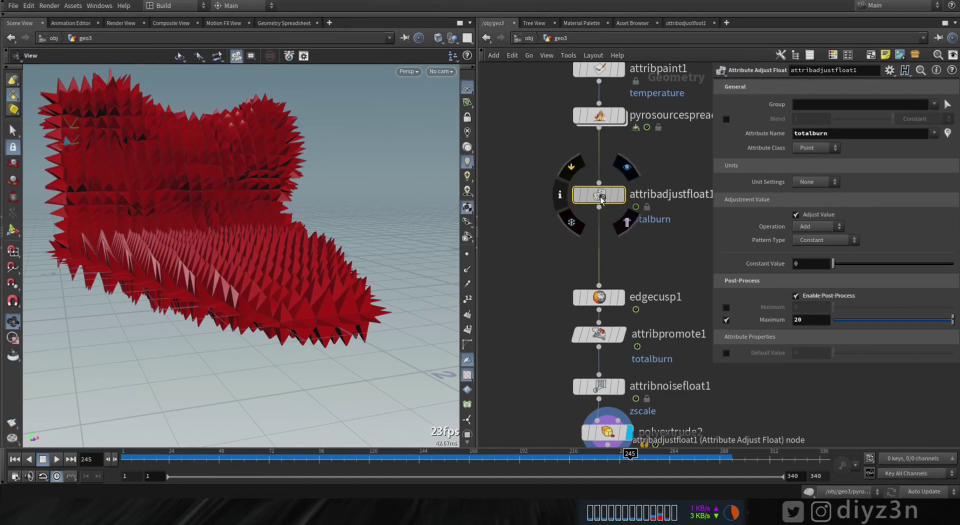
Inspect the Attribute Adjust Float node's totalburn values in a geometry spreadsheet while scrubbing along the timeline
right_click(602, 199)
left_click(629, 261)
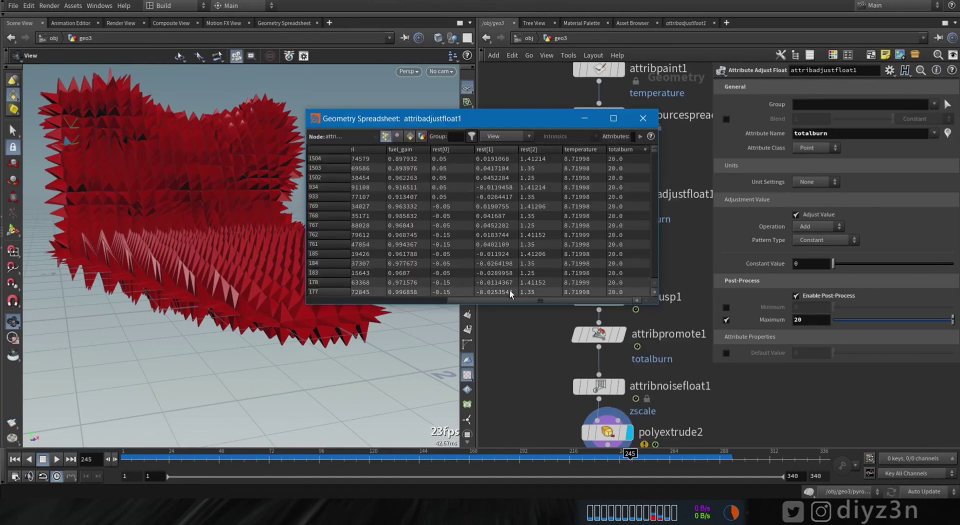
left_click_drag(128, 459, 593, 470)
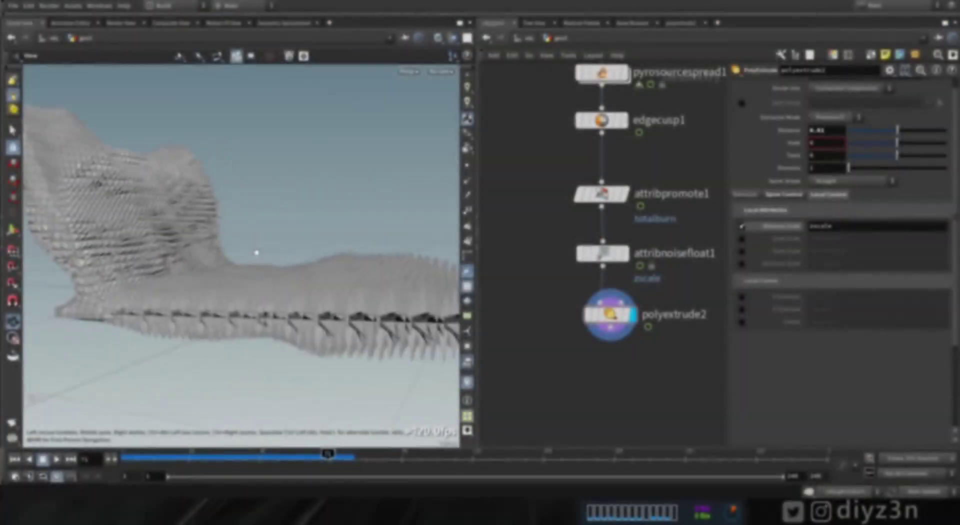
Move the Attribute Noise Float node down to leave a gap below Attribute Promote, and display its result
left_click_drag(236, 398, 323, 278)
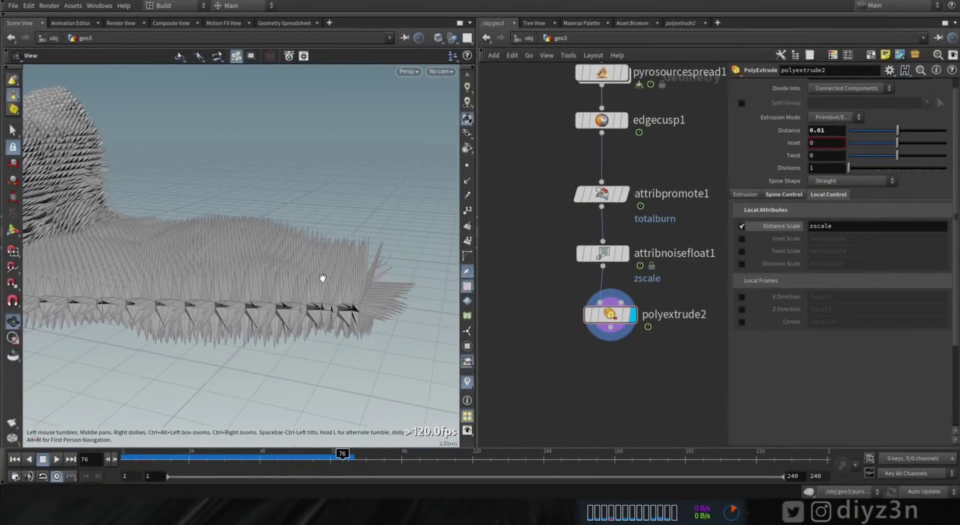
left_click_drag(117, 249, 169, 242)
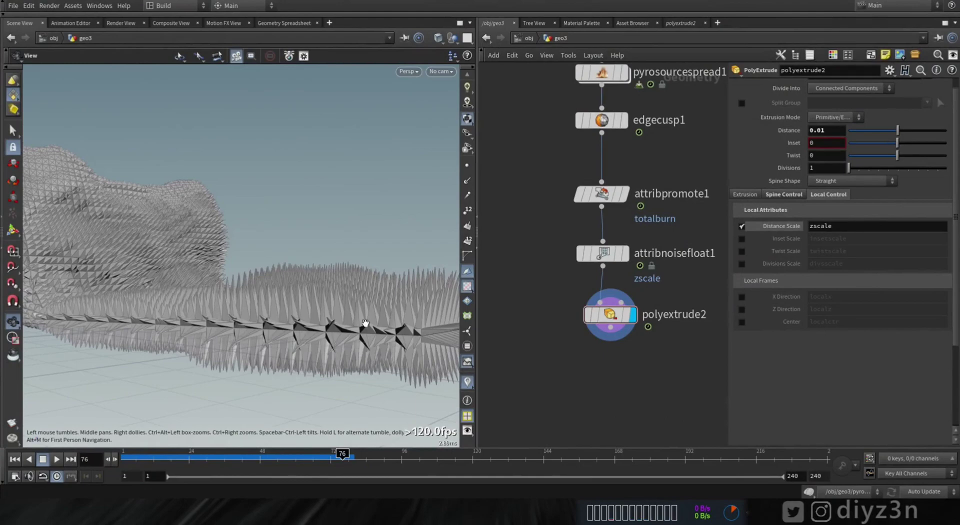
left_click_drag(365, 323, 216, 305)
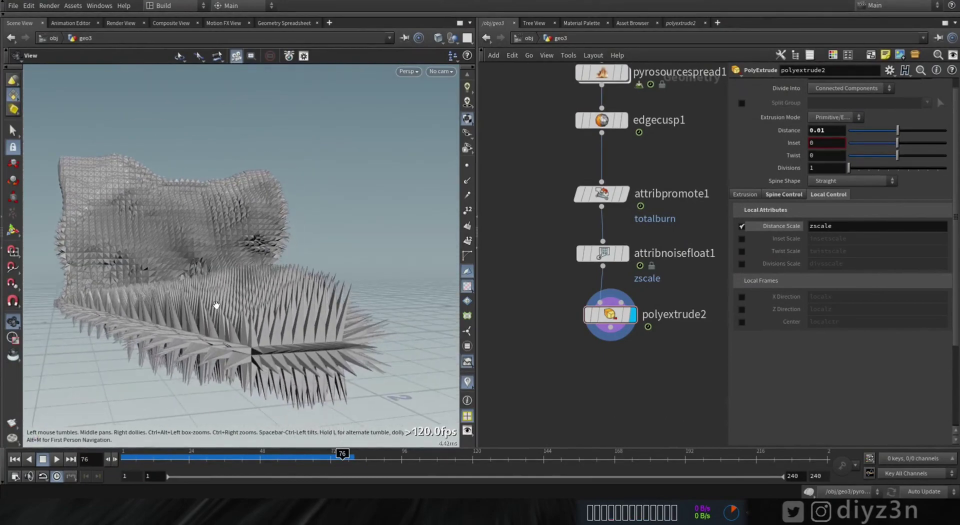
middle_click_drag(604, 353, 581, 336)
left_click_drag(595, 302, 595, 362)
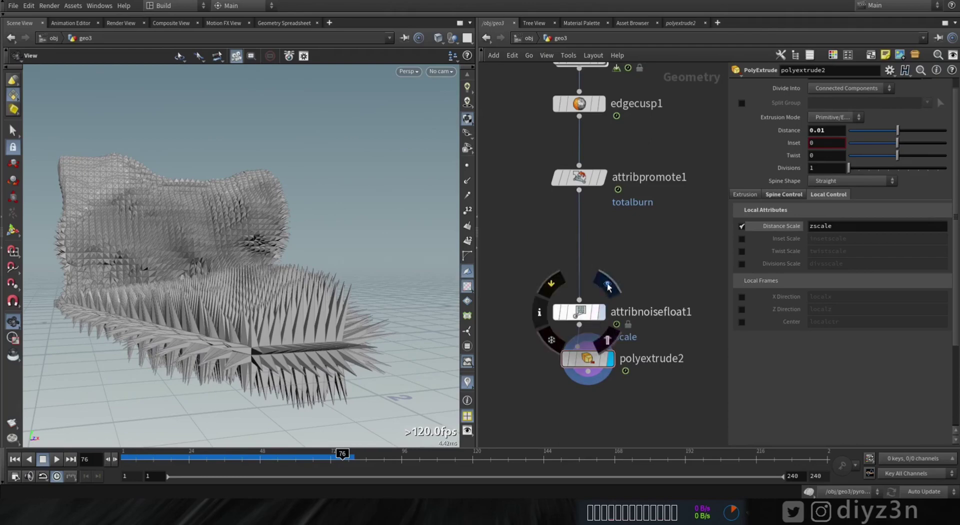
left_click(608, 285)
middle_click(584, 175)
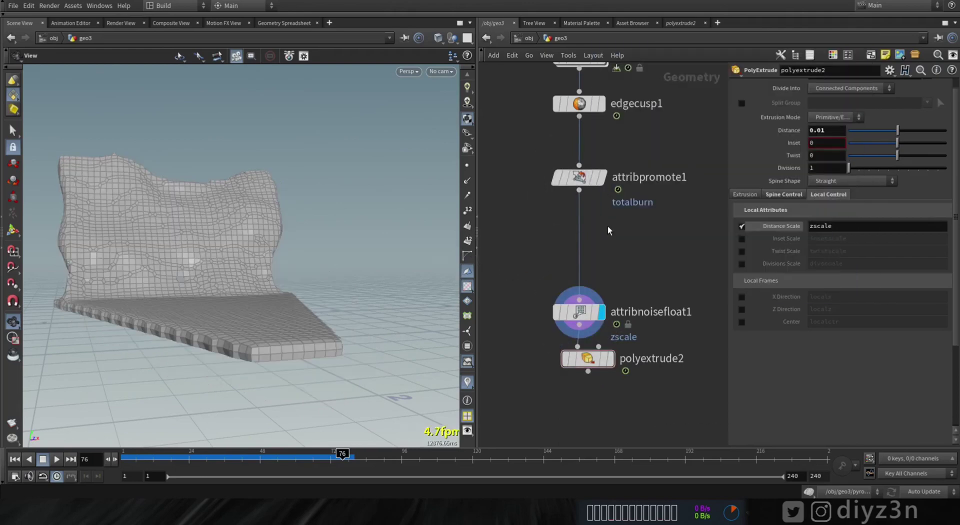
Insert a Facet node between Attribute Promote and Attribute Noise Float, and enable Post-Compute Normals
key("Tab")
type("fa")
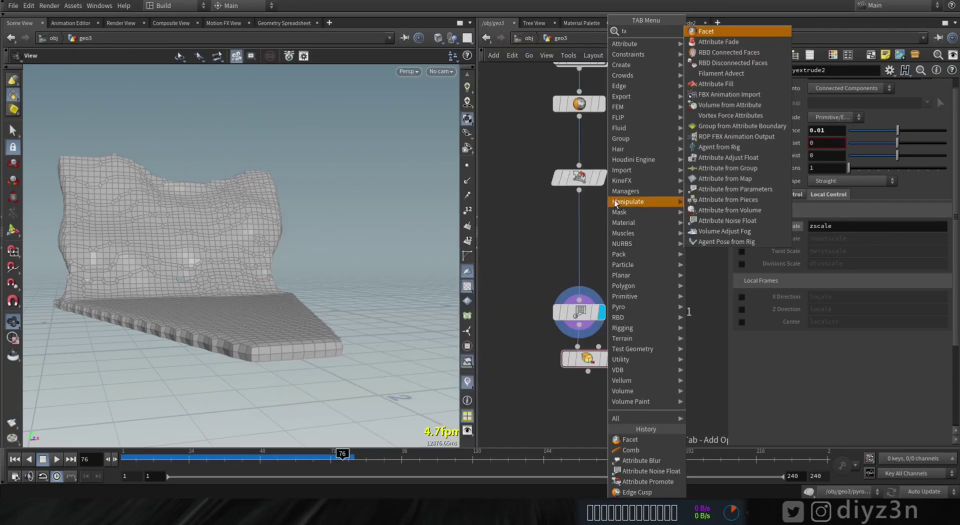
left_click(712, 32)
left_click(571, 236)
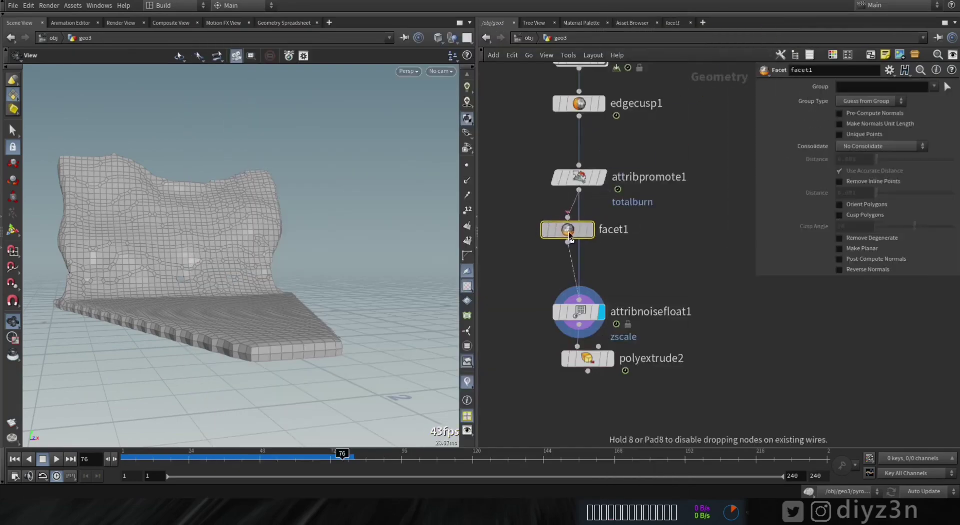
left_click(884, 260)
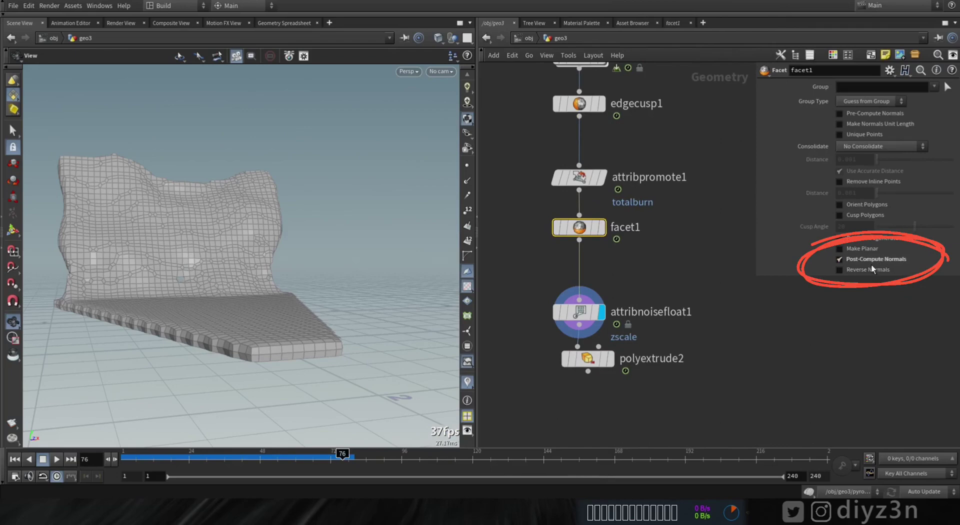
Check the Facet node's info for the N point attribute, and show the point normals in the viewport
middle_click_drag(587, 228, 682, 235)
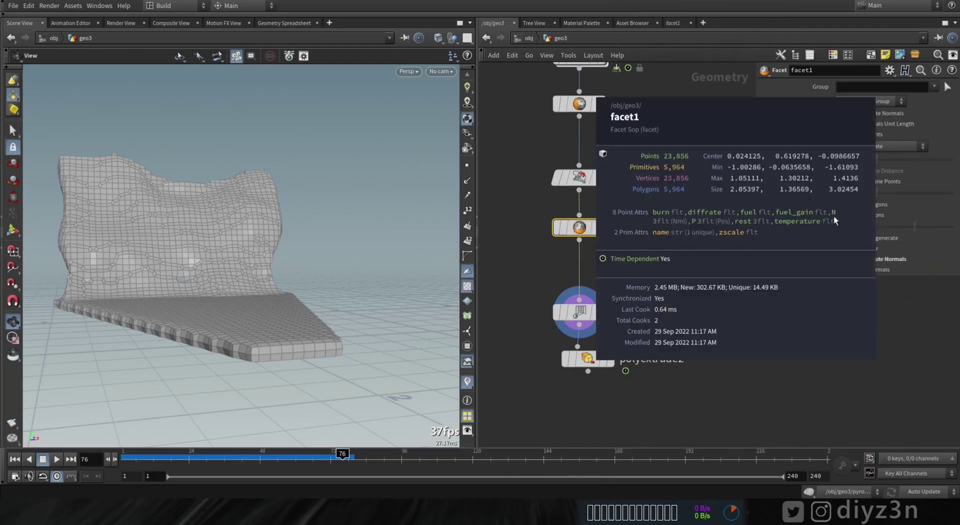
middle_click_drag(835, 216, 832, 215)
left_click(468, 181)
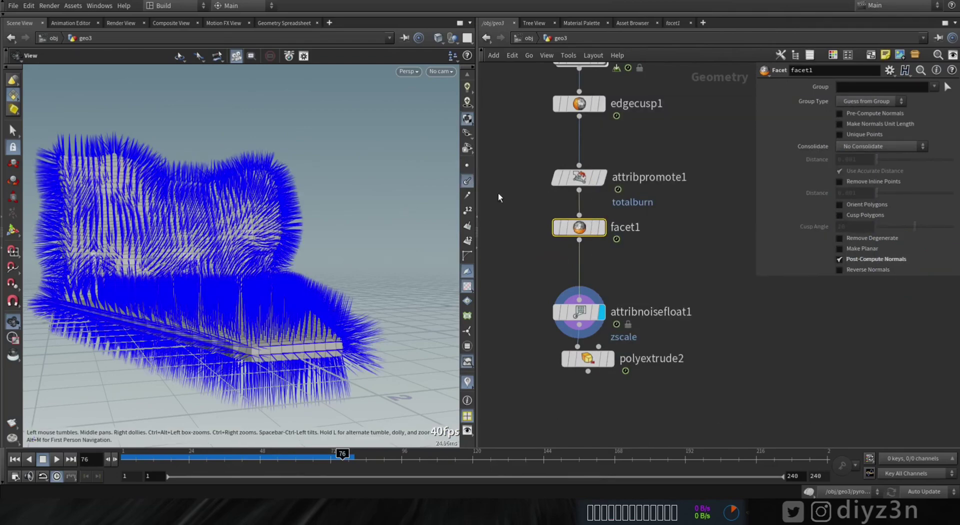
left_click_drag(320, 280, 289, 295)
right_click_drag(289, 295, 328, 332)
middle_click_drag(328, 332, 288, 265)
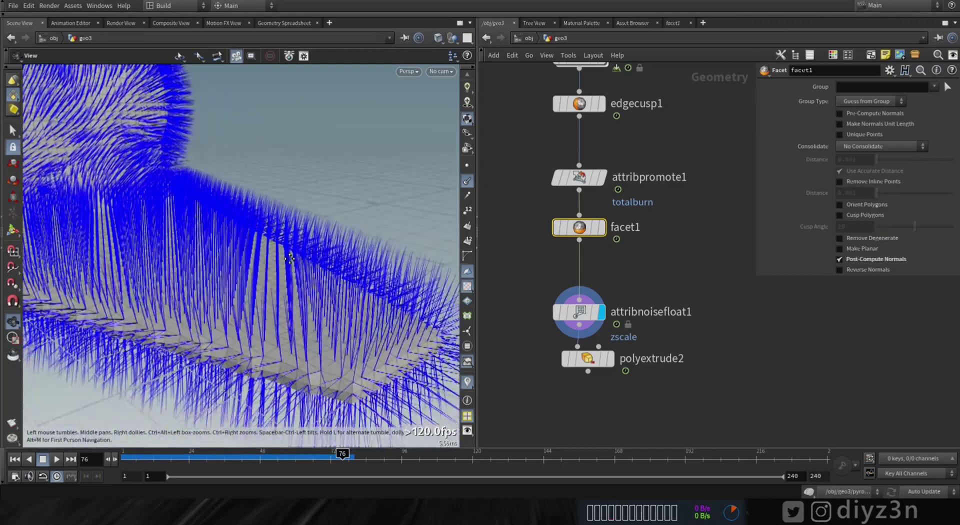
left_click_drag(287, 265, 276, 300)
Insert a Comb node between Facet and Attribute Noise Float, and display its result
key("Tab")
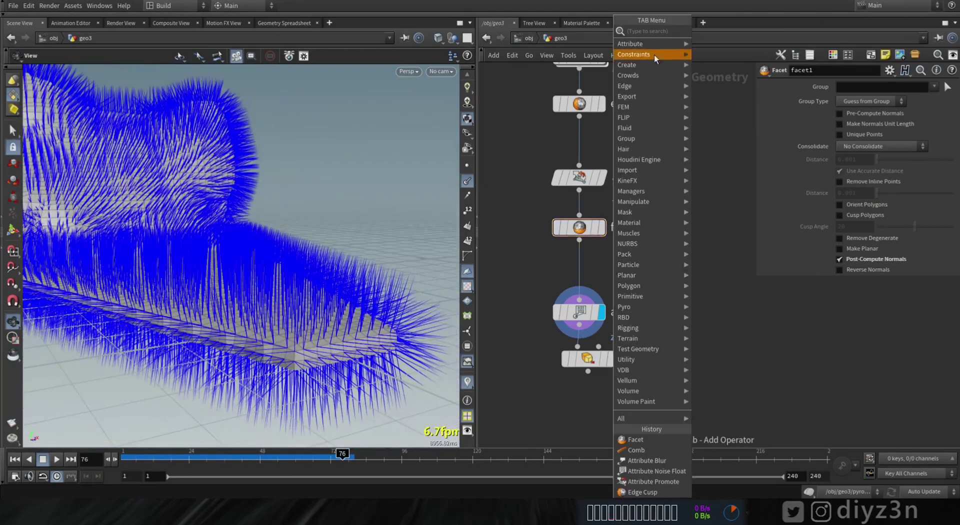
mouse_move(645, 44)
left_click(466, 223)
left_click(573, 275)
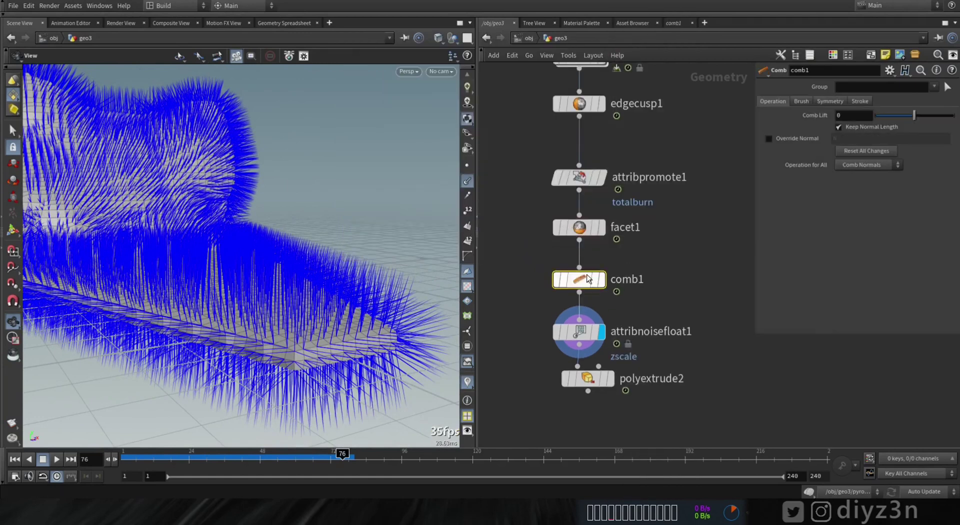
left_click(602, 278)
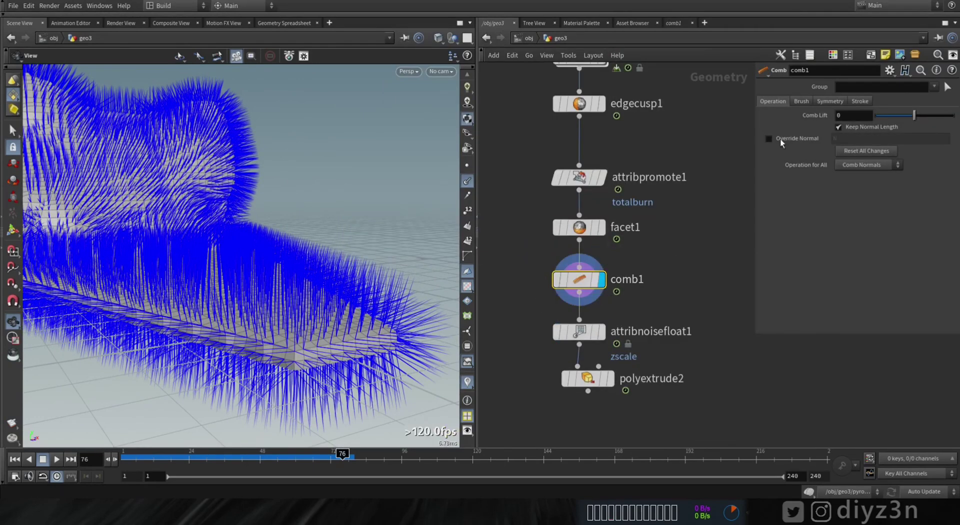
Enable Override Normal on the Comb node, and set its brush to opacity 0.026, opacity pressure 0.019 and radius about 0.39
left_click(769, 138)
left_click(854, 101)
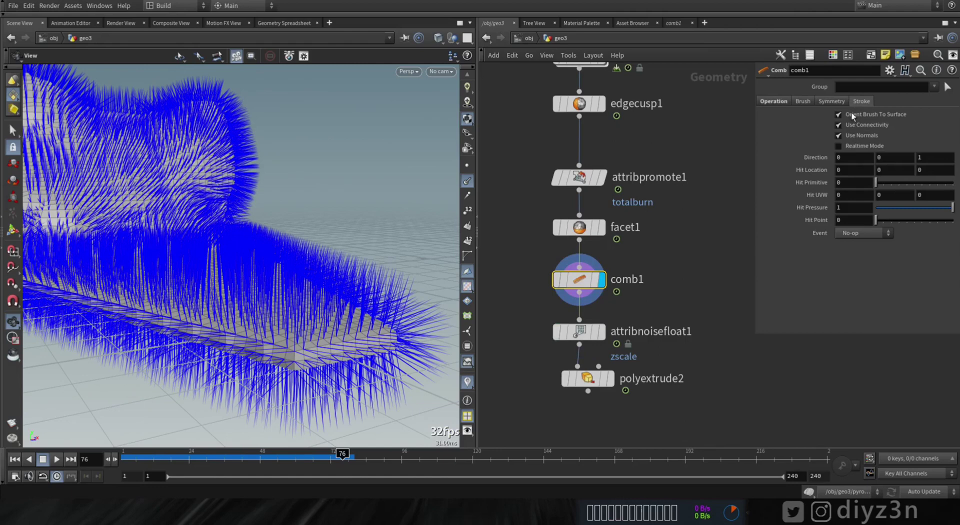
left_click(803, 101)
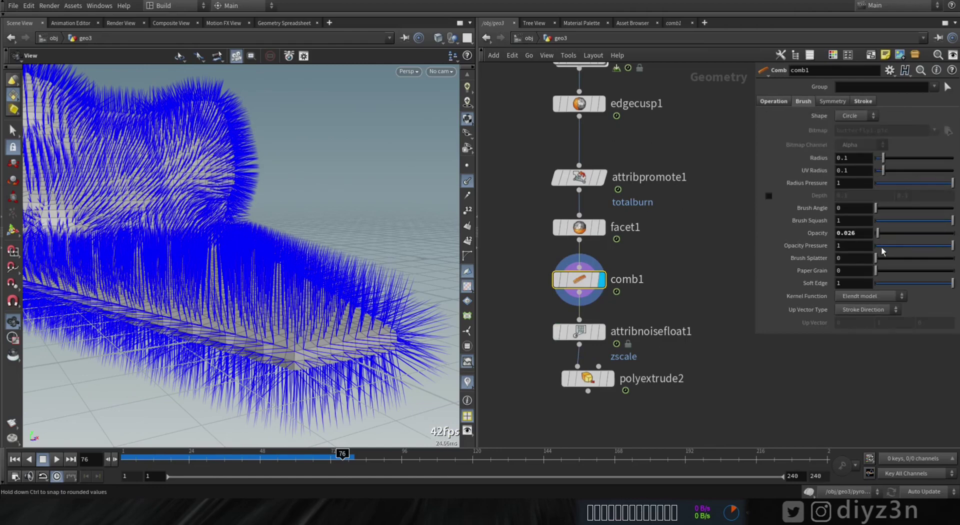
mouse_move(371, 246)
left_mouse_down()
mouse_move(320, 265)
mouse_move(294, 295)
left_mouse_up()
key("Return")
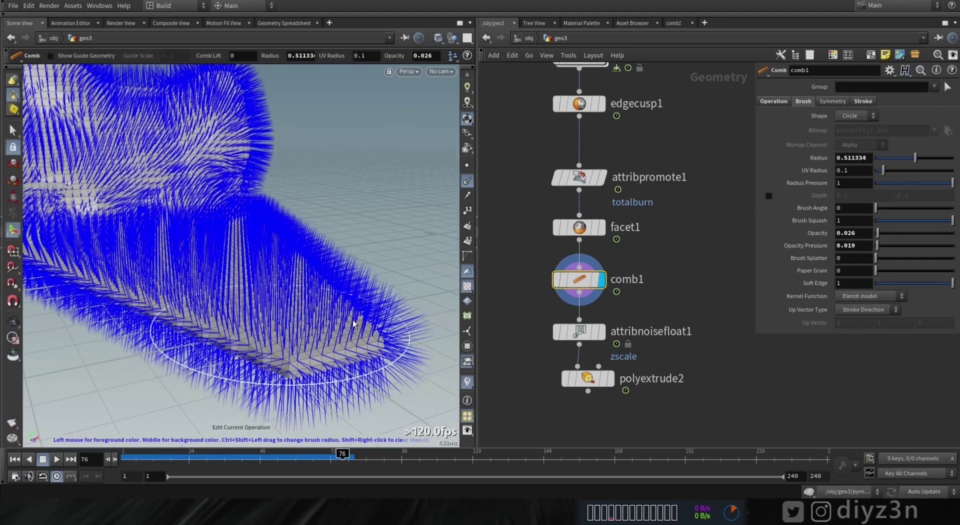
left_click_drag(353, 325, 322, 325, "ctrl+shift")
Comb the point normals with brush strokes over the flat base and the upright back of the model
left_click_drag(322, 325, 283, 321)
left_click_drag(280, 324, 300, 303, "alt")
left_click_drag(300, 329, 242, 328)
mouse_move(242, 320)
left_mouse_down("alt")
mouse_move(182, 325)
mouse_move(331, 305)
mouse_move(278, 321)
mouse_move(286, 329)
mouse_move(128, 365)
mouse_move(274, 314)
left_mouse_up("alt")
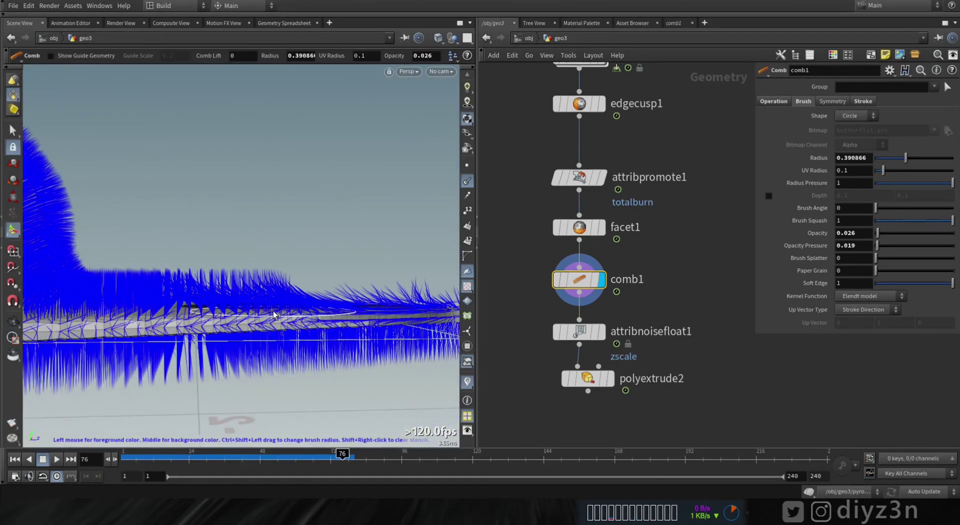
mouse_move(169, 318)
left_mouse_down()
mouse_move(212, 283)
mouse_move(199, 262)
mouse_move(156, 354)
left_mouse_up()
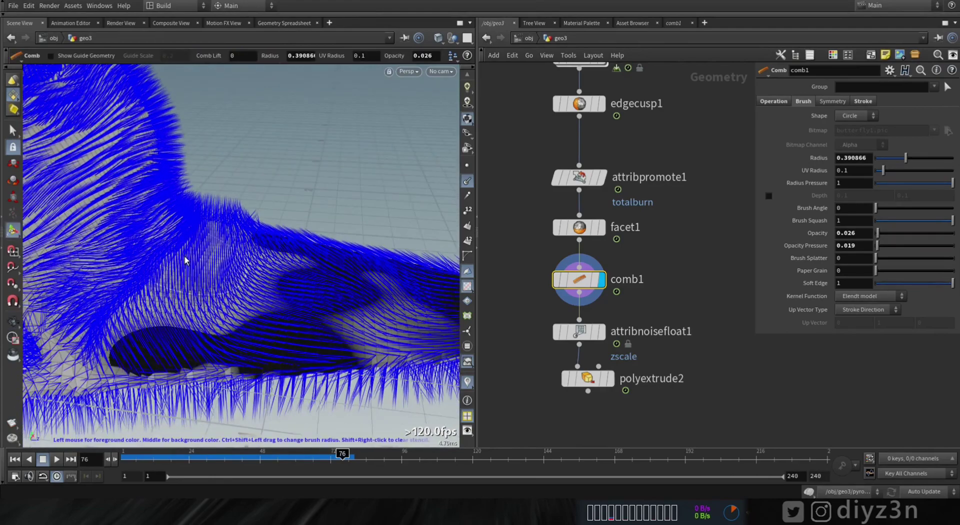
left_click_drag(213, 299, 259, 318)
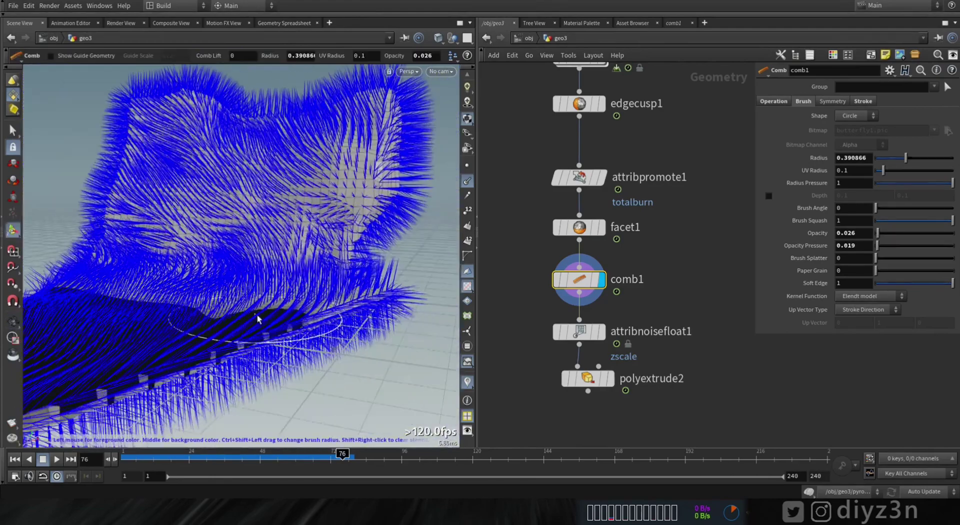
mouse_move(160, 302)
left_mouse_down()
mouse_move(248, 315)
mouse_move(143, 318)
mouse_move(126, 225)
mouse_move(101, 165)
mouse_move(115, 161)
mouse_move(181, 213)
mouse_move(85, 202)
left_mouse_up()
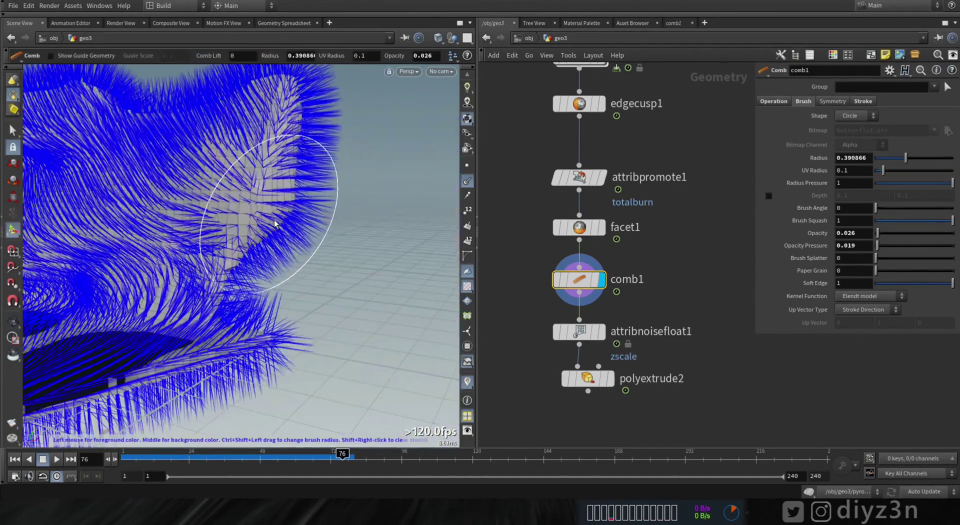
mouse_move(270, 227)
left_mouse_down()
mouse_move(296, 156)
mouse_move(260, 266)
left_mouse_up()
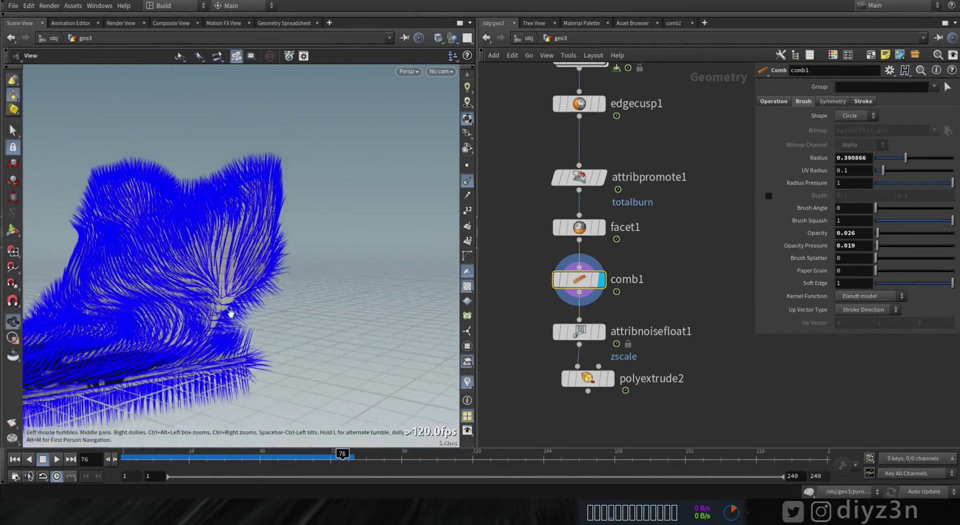
left_click_drag(231, 313, 190, 320)
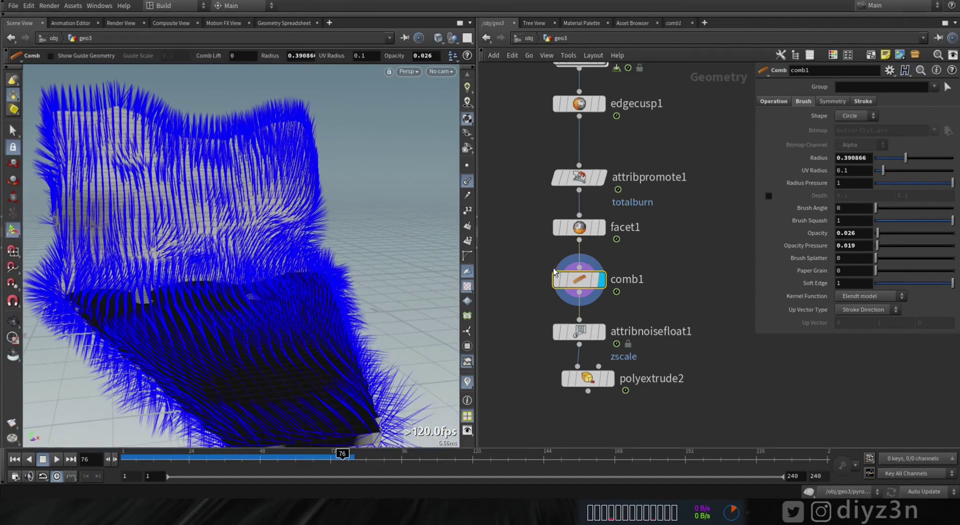
Display the PolyExtrude result with point normals hidden, and scrub from the early frames to frame 72 to review the spikes
left_click(604, 383)
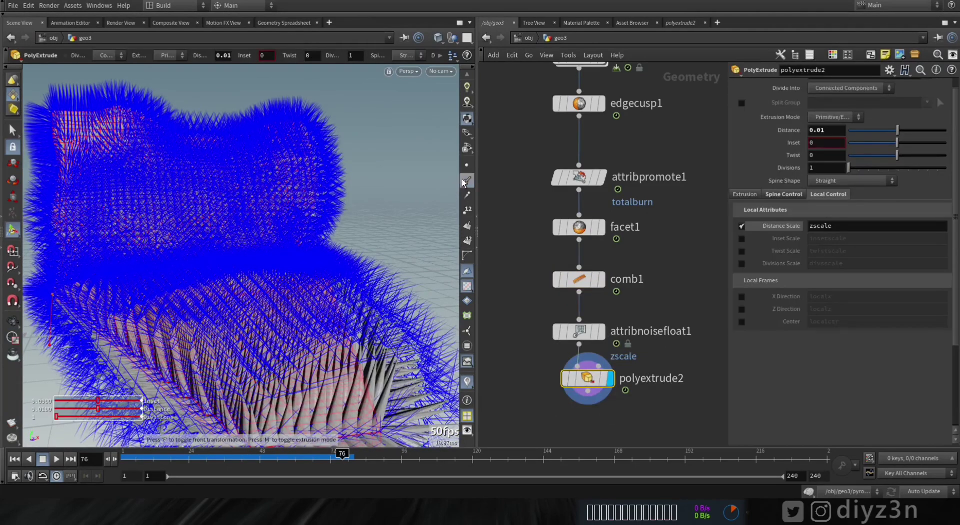
left_click(465, 183)
left_click_drag(245, 302, 236, 279)
right_click_drag(236, 279, 58, 242)
left_click_drag(58, 242, 30, 325)
left_click_drag(130, 462, 149, 465)
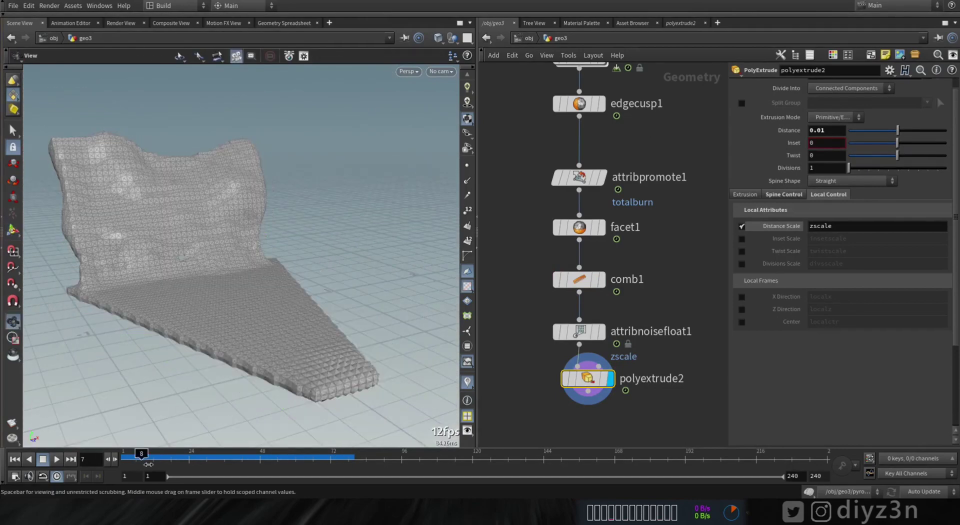
left_click_drag(291, 278, 341, 266)
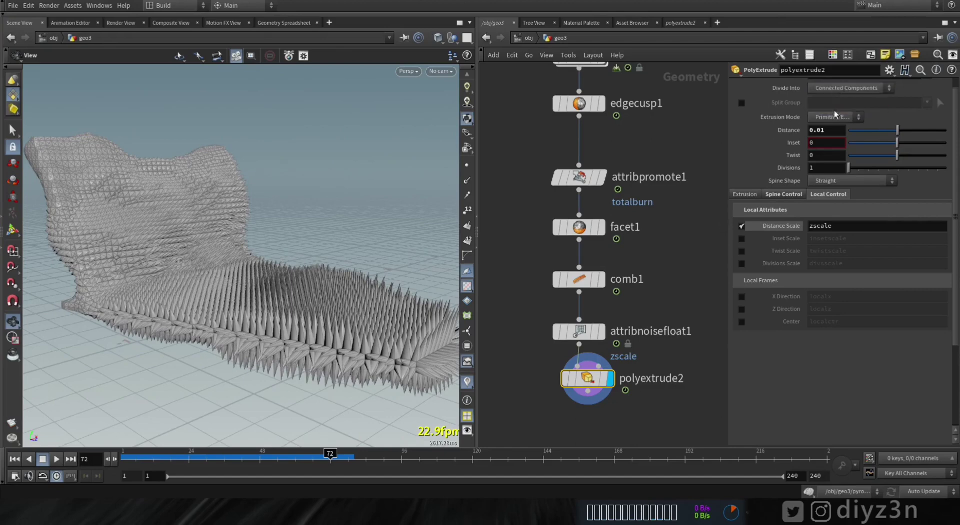
Set PolyExtrude's extrusion mode to Point Normal with Attribute as the normal source, and review the spikes up to frame 114
left_click(835, 117)
left_click(837, 129)
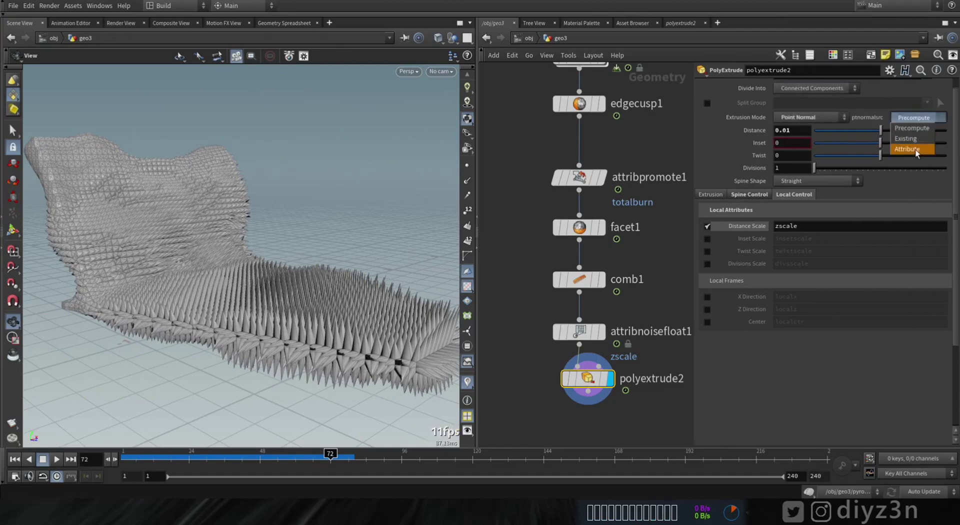
left_click(916, 150)
right_click_drag(253, 281, 341, 266)
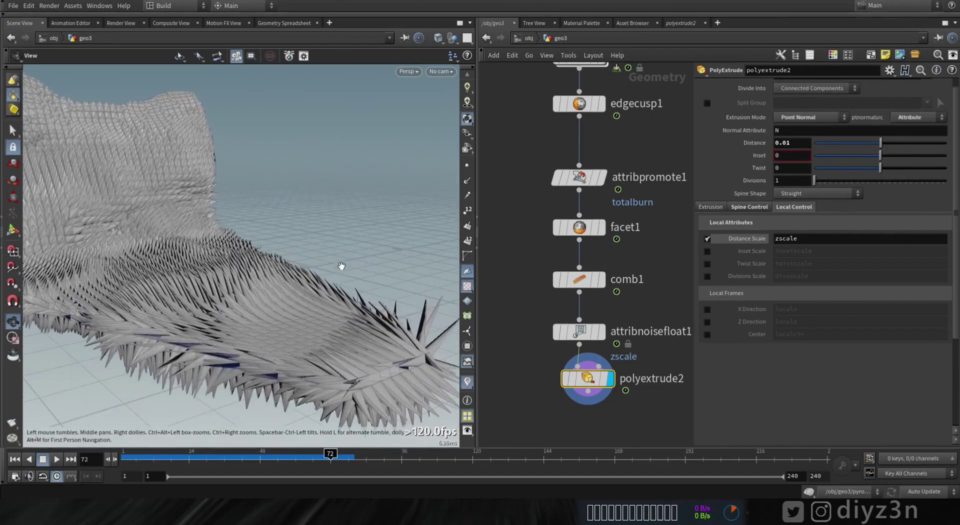
left_click(202, 459)
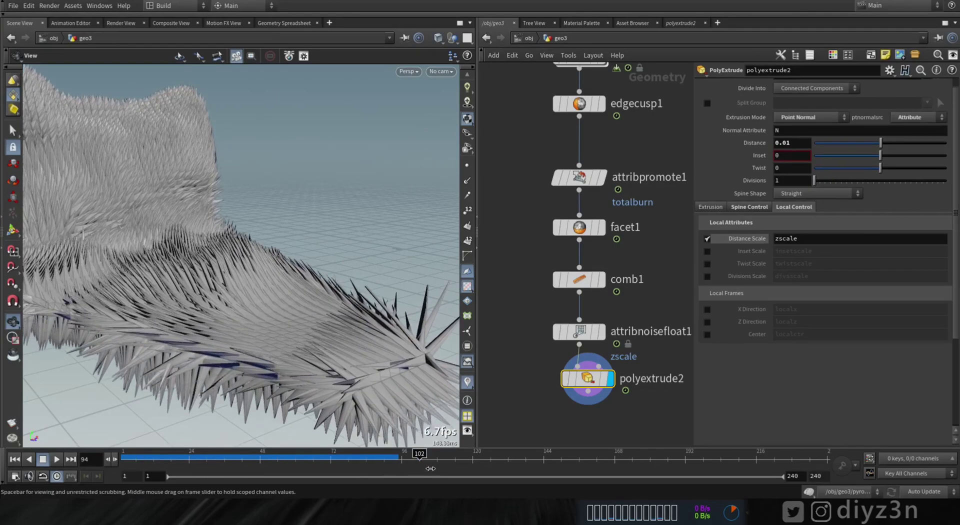
left_click_drag(203, 289, 225, 280)
Reopen the Comb node to refine the normals on the base, and review the PolyExtrude spikes along the timeline
left_click(557, 278)
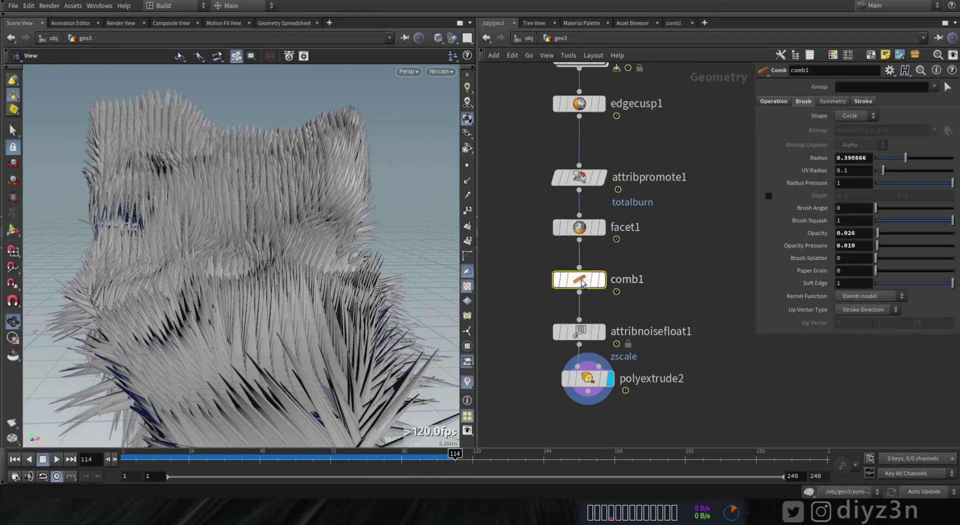
left_click(601, 279)
key("Return")
mouse_move(425, 350)
left_mouse_down("alt")
mouse_move(259, 353)
mouse_move(332, 335)
mouse_move(287, 350)
mouse_move(190, 309)
mouse_move(250, 320)
left_mouse_up("alt")
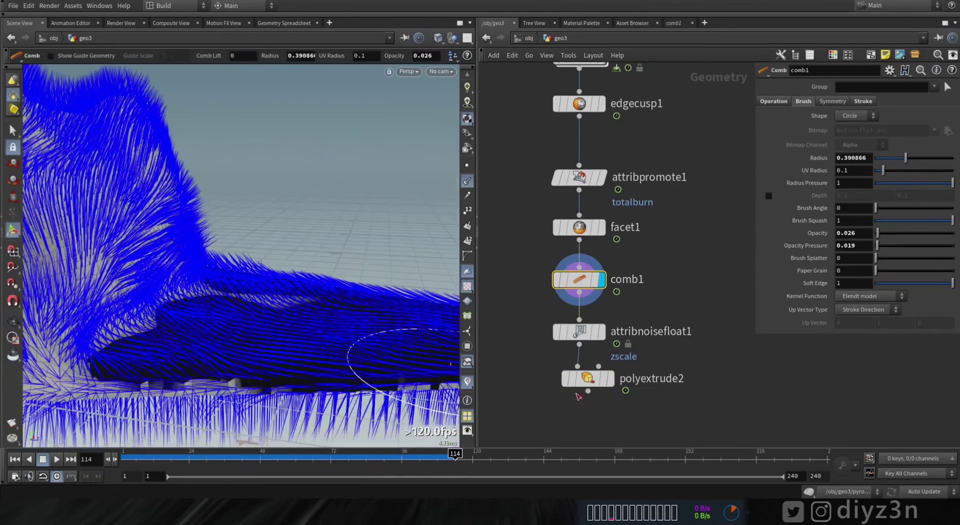
left_click(610, 379)
left_click_drag(407, 225, 295, 363, "alt")
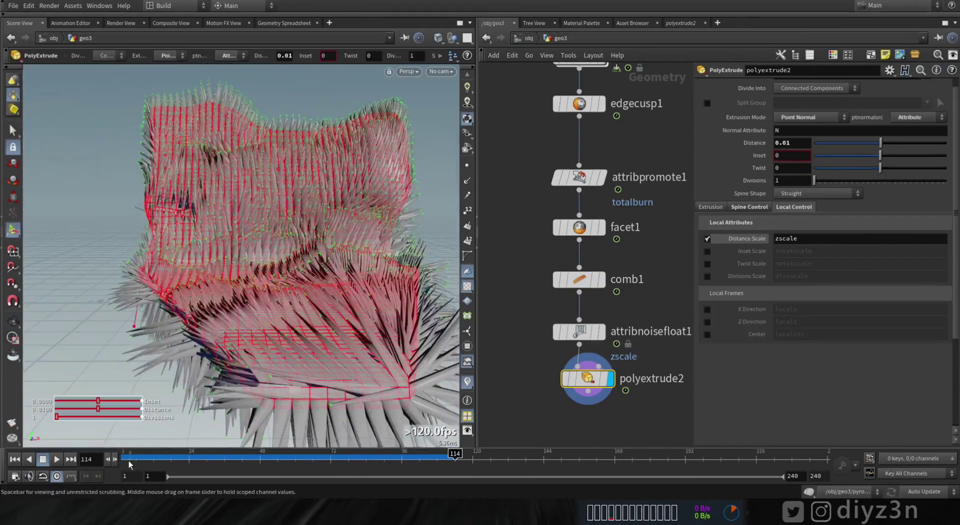
left_click_drag(128, 460, 529, 458)
left_click_drag(271, 335, 232, 287, "alt")
Touch up the combed normals once more, display PolyExtrude without point normals, and scrub the growth to about frame 111
left_click(602, 279)
key("Return")
left_click(618, 352)
left_click(467, 183)
scroll(231, 287, "down", 3)
key("Escape")
left_click_drag(132, 458, 434, 468)
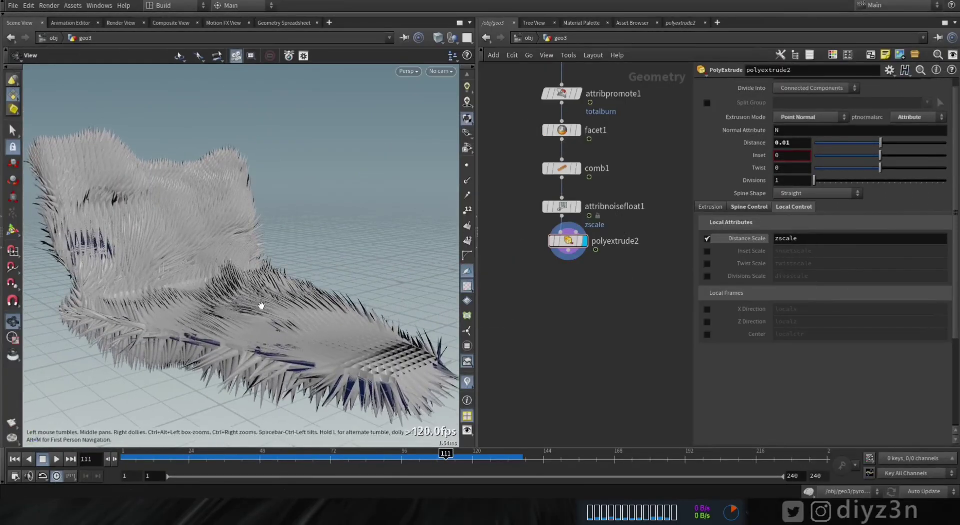
Add a Delete node wired to the output of polyextrude2
scroll(565, 255, "up", 2)
left_click(556, 244)
key("Tab")
type("de")
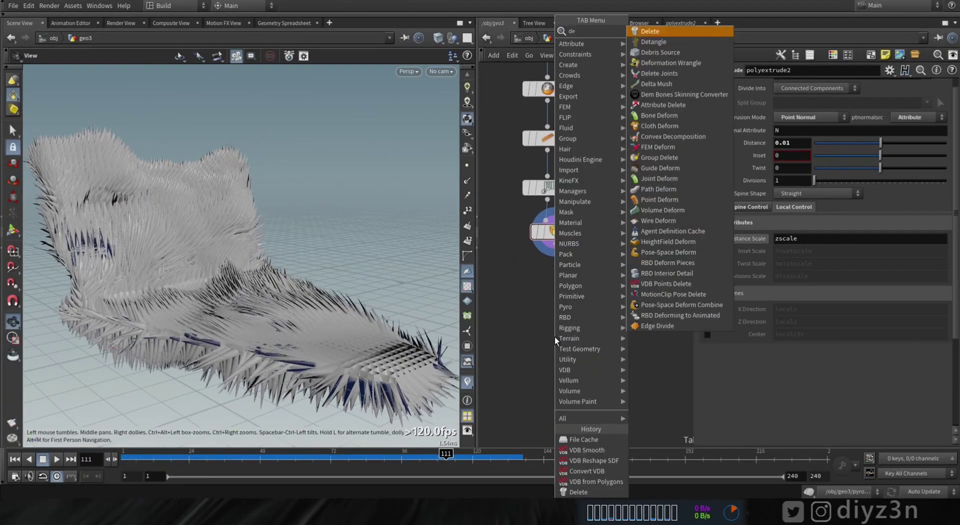
left_click(684, 31)
left_click_drag(566, 346, 560, 311)
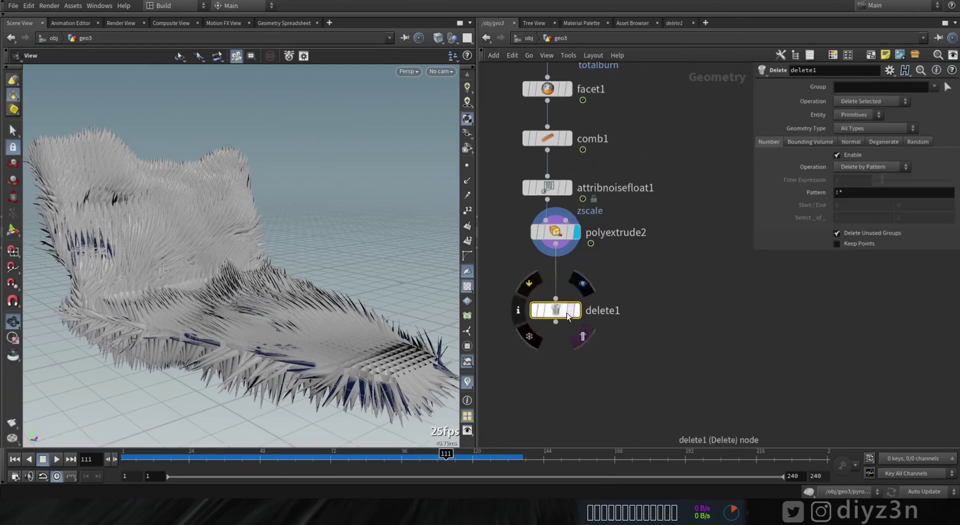
Visualize the zscale primitive attribute of polyextrude2 from its node info, check it back to frame 46, and turn the visualizer off
left_click(519, 232)
left_click(660, 221)
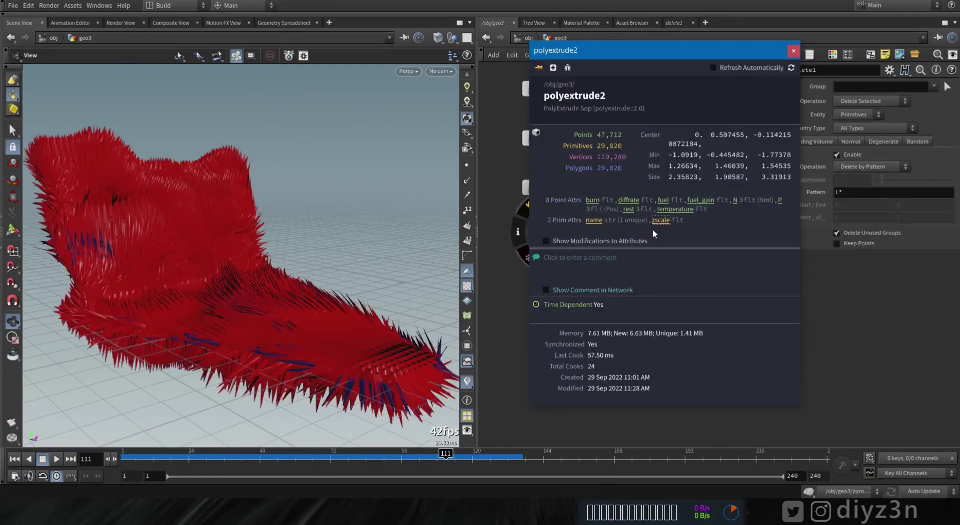
left_click(518, 232)
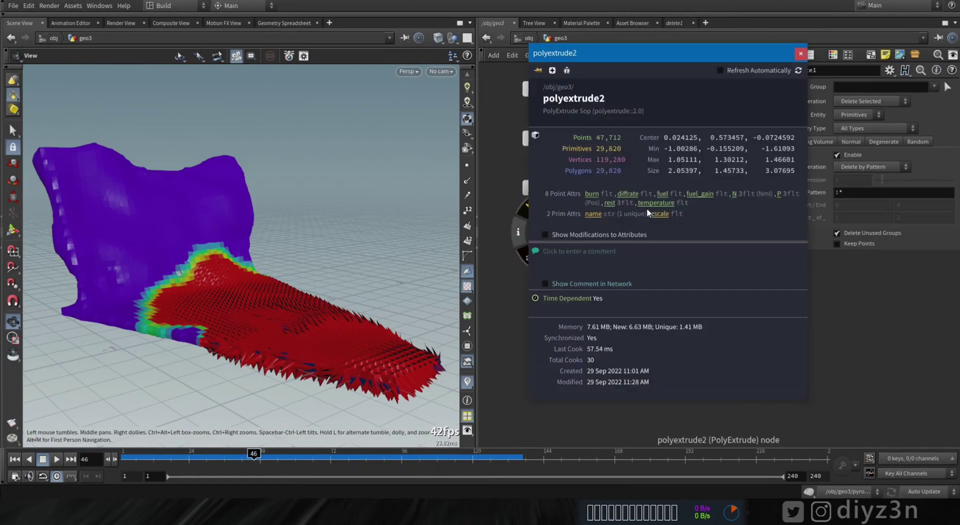
left_click(665, 214)
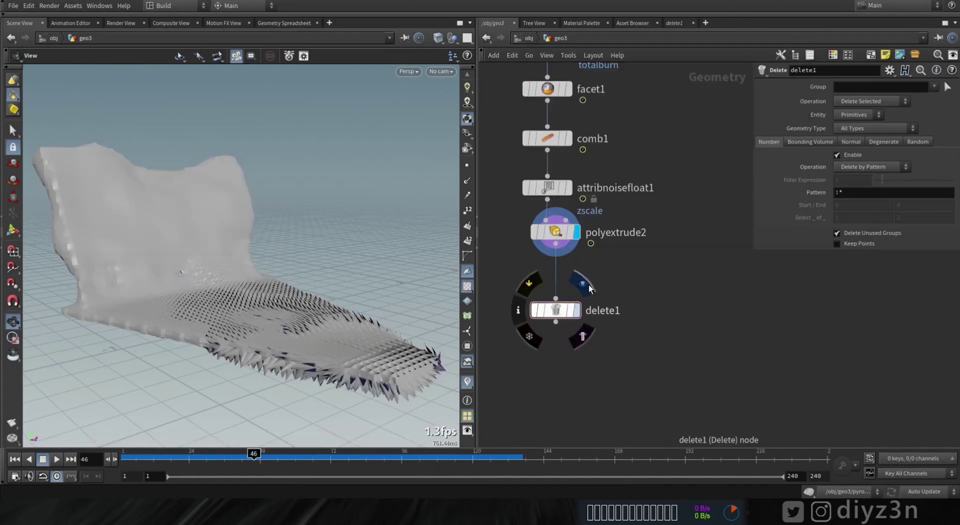
left_click(586, 285)
left_click(863, 199)
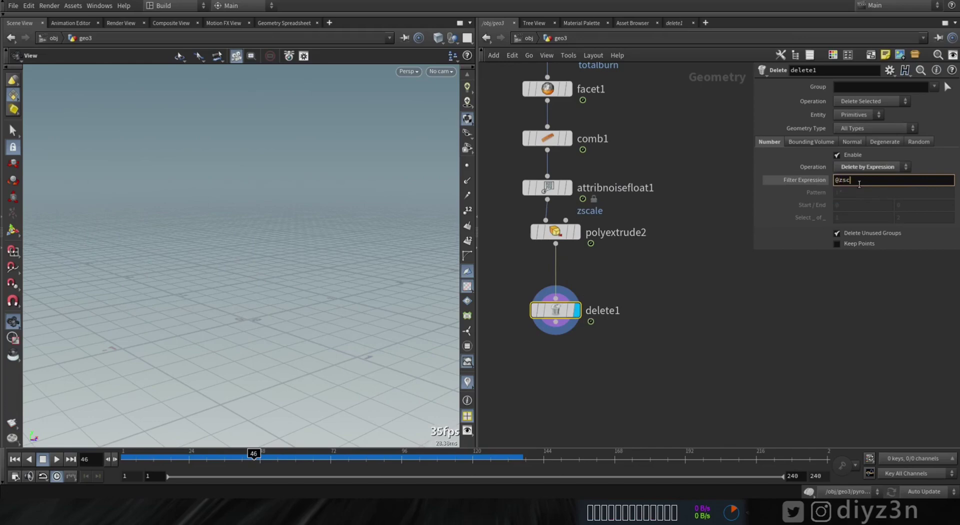
type("e")
key("Return")
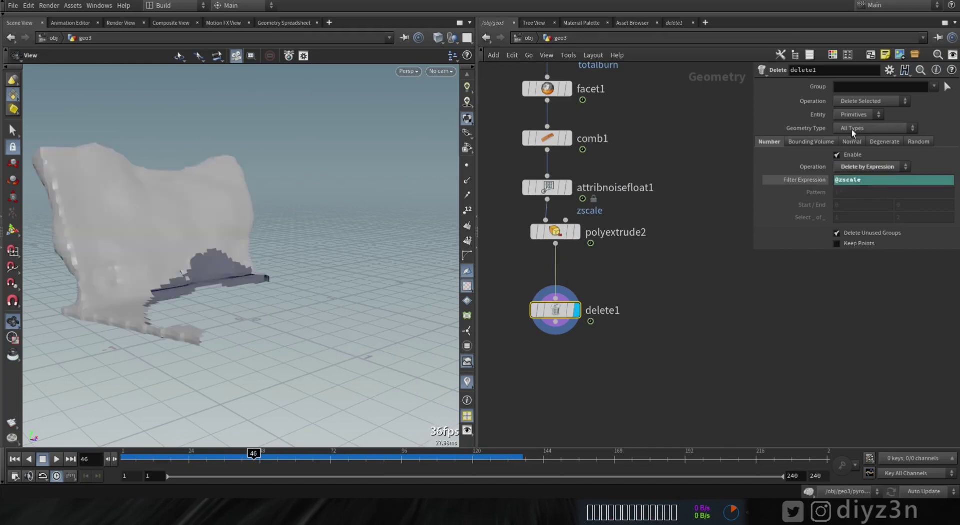
Set the Delete operation to Delete Non-Selected, review the spikes at frame 102, and place the node closer to polyextrude2
left_click(860, 99)
left_click(863, 122)
left_click_drag(253, 462, 419, 463)
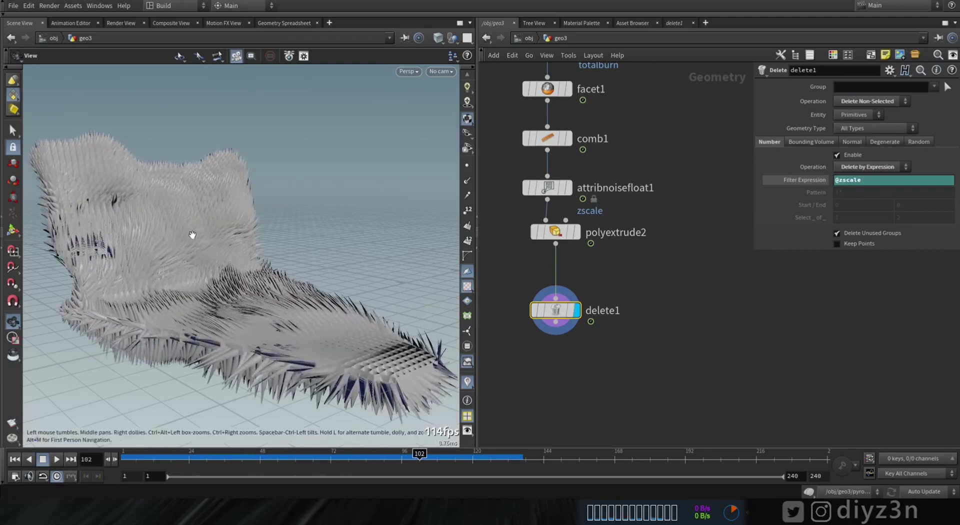
left_click_drag(228, 257, 212, 262)
middle_click_drag(212, 261, 215, 244)
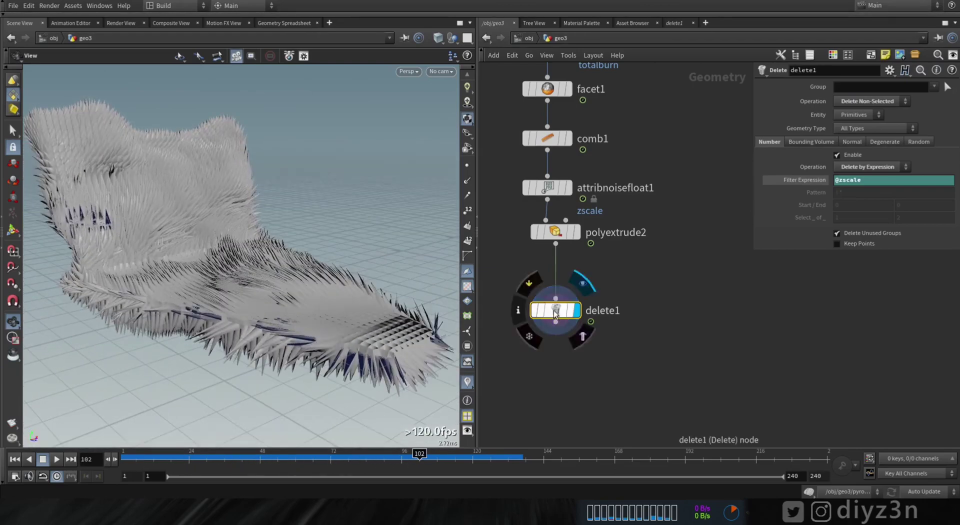
left_click_drag(556, 311, 557, 276)
key("Tab")
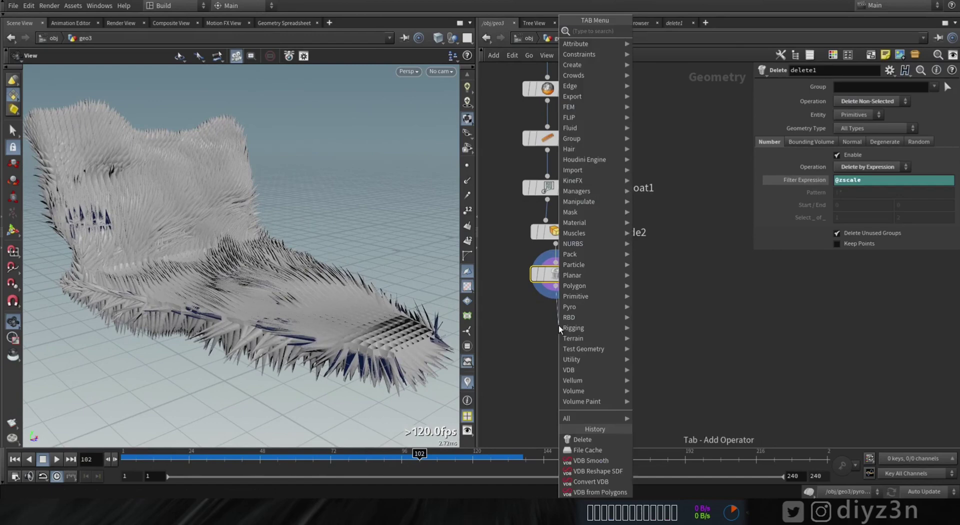
type("vdbf")
left_click(674, 45)
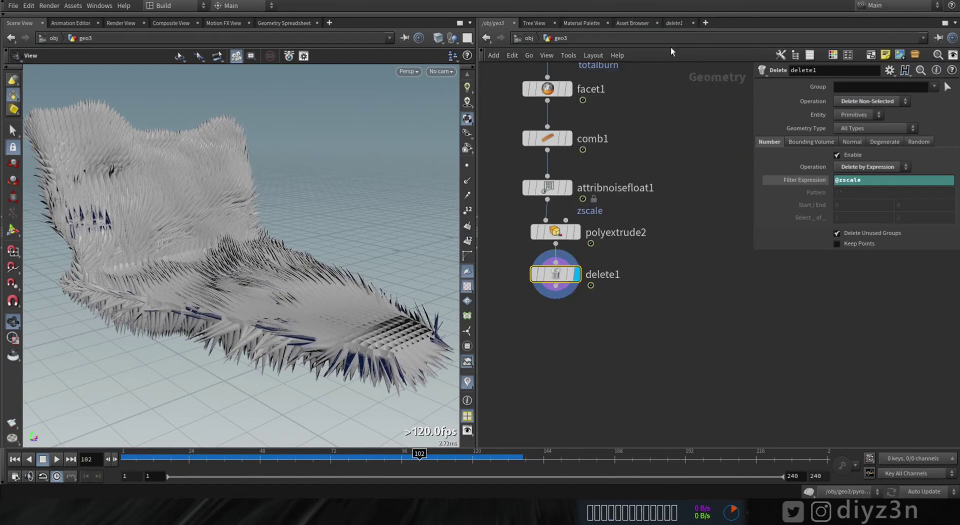
left_click(582, 325)
left_click_drag(558, 335, 566, 325)
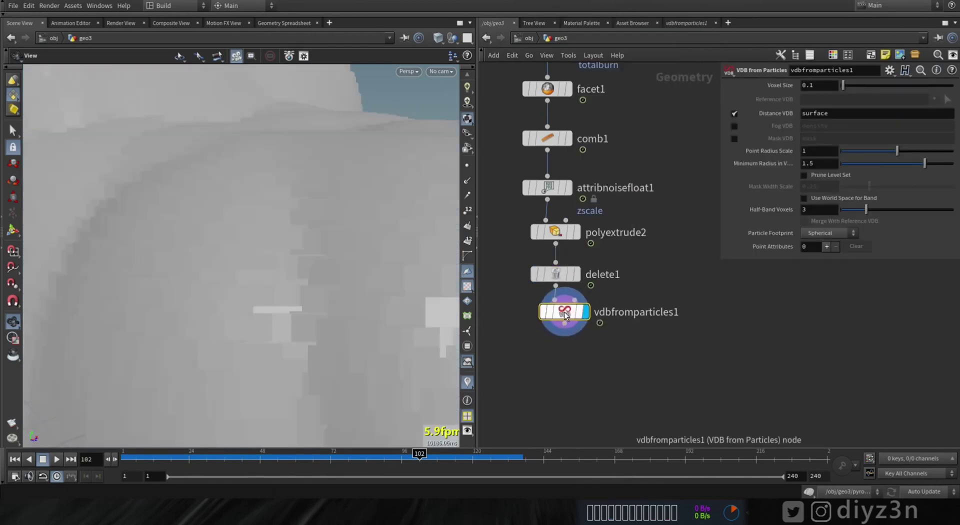
key("Delete")
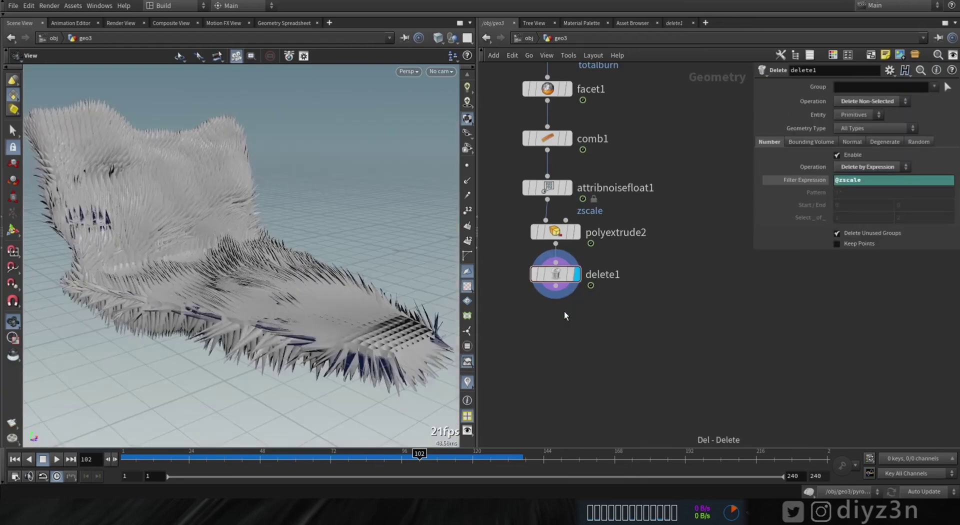
Add a VDB from Polygons node after delete1, display it with a voxel size of 0.01, and inspect the volume up close
key("Tab")
type("vdbf")
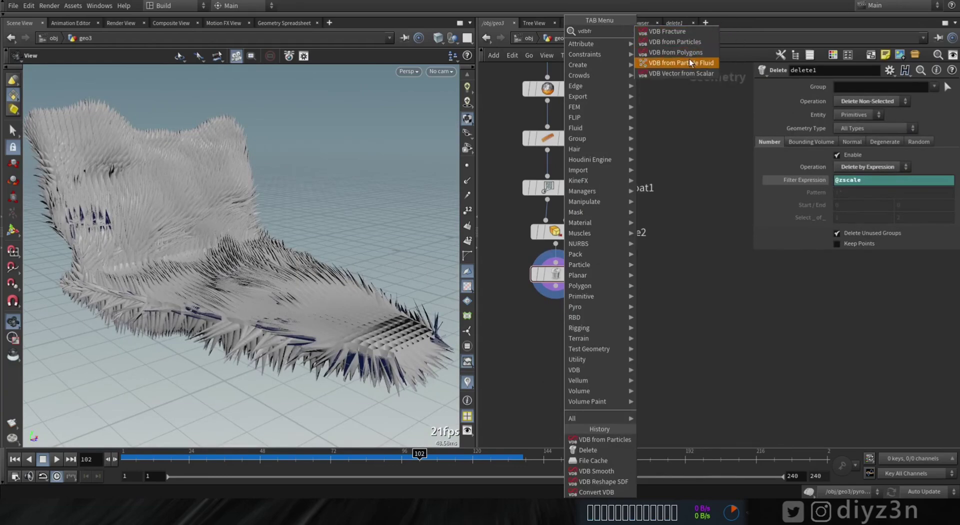
left_click(686, 54)
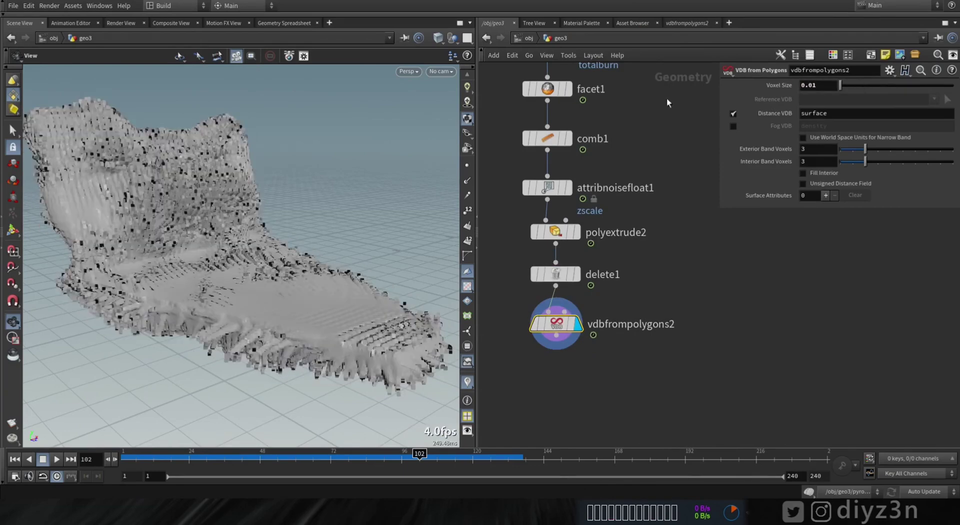
scroll(330, 298, "up", 5)
left_click_drag(330, 298, 299, 270)
left_click_drag(346, 310, 311, 268)
Add a Convert VDB node after VDB from Polygons, display it, and convert to Polygons
middle_click_drag(558, 353, 570, 220)
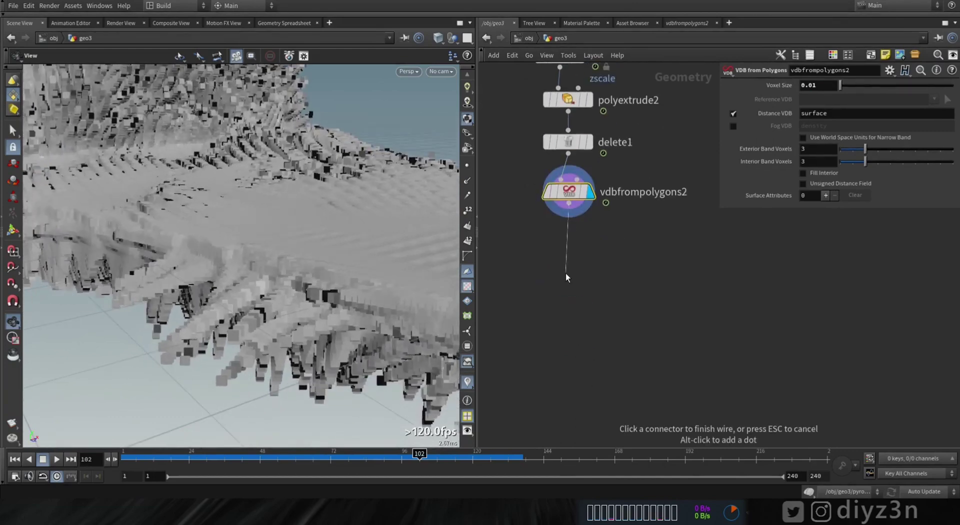
key("Tab")
type("vdb c")
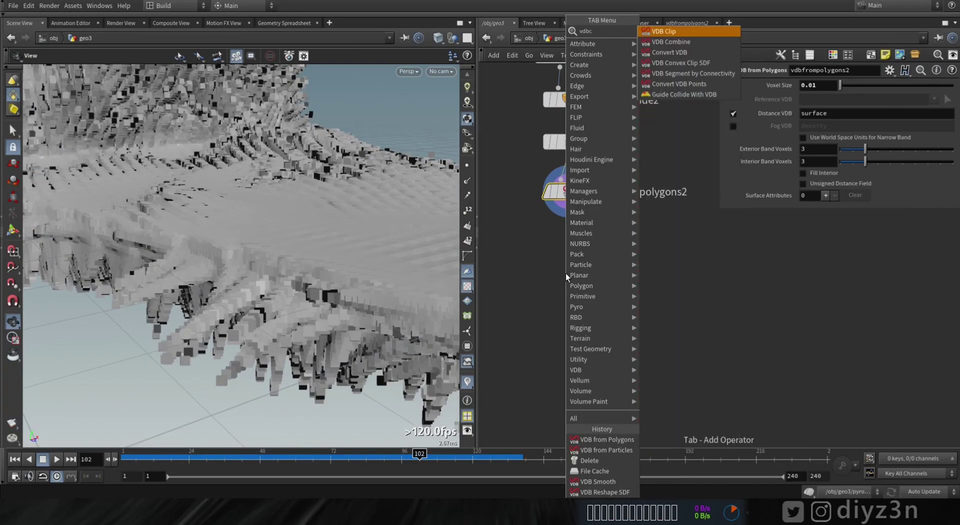
left_click(666, 53)
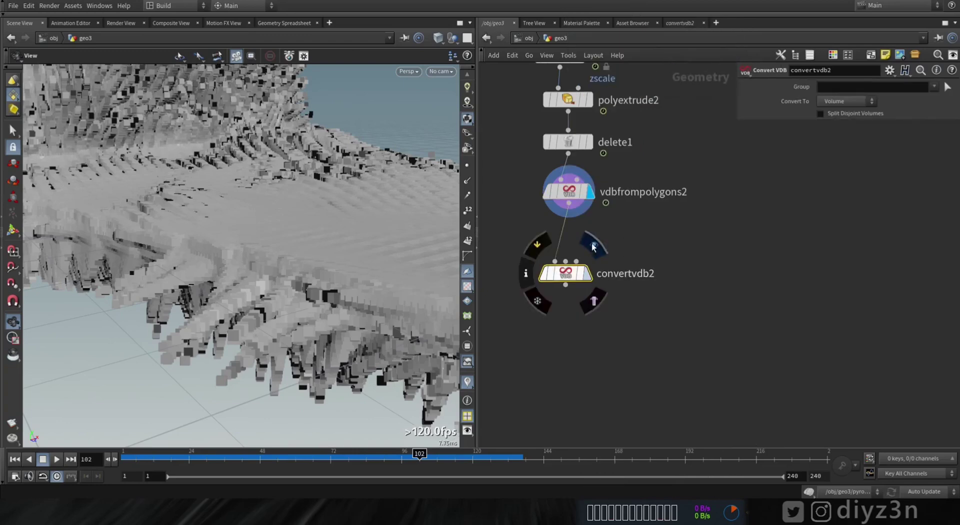
left_click(594, 246)
left_click_drag(572, 272, 587, 261)
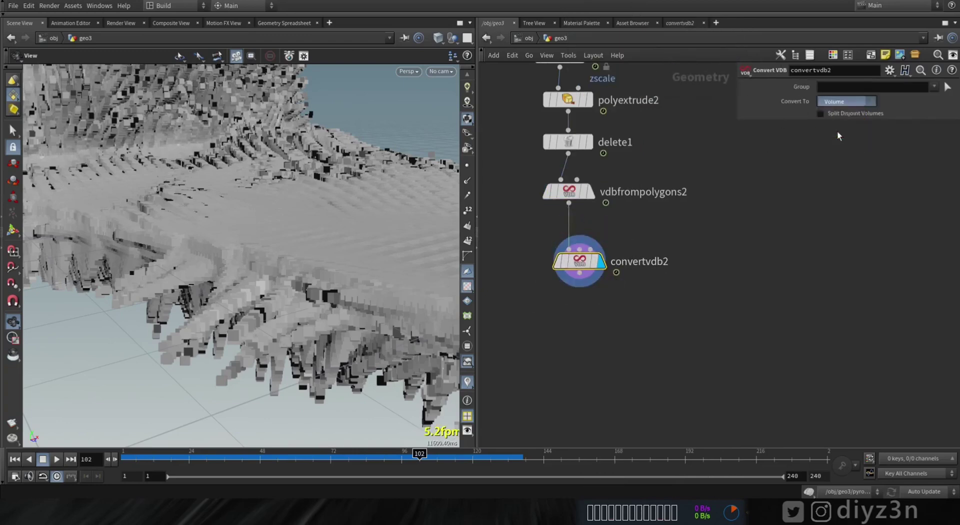
Set the VDB from Polygons voxel size to 0.005 and review the converted mesh
left_click_drag(317, 269, 296, 296)
left_click(573, 196)
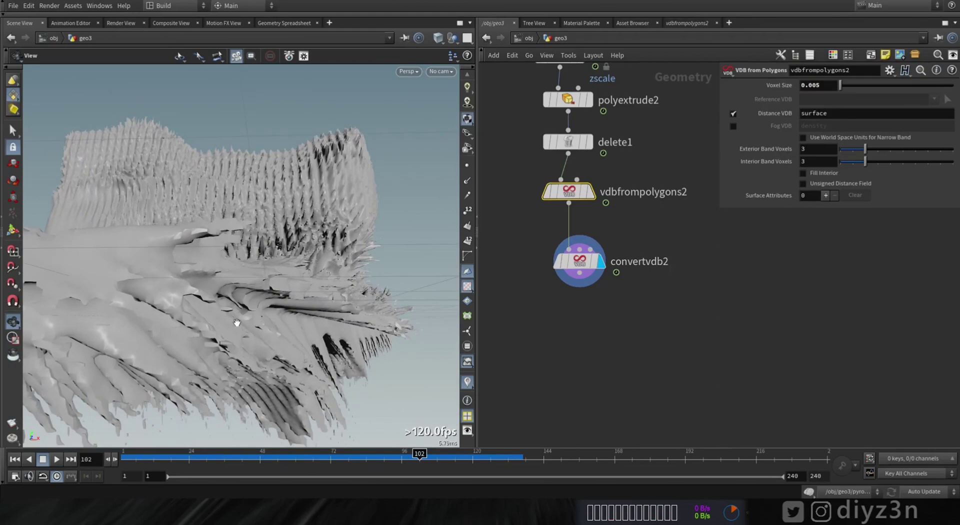
left_click_drag(226, 307, 320, 300)
Insert a VDB Reshape SDF node set to Dilate with offset 1 between VDB from Polygons and Convert VDB
key("Tab")
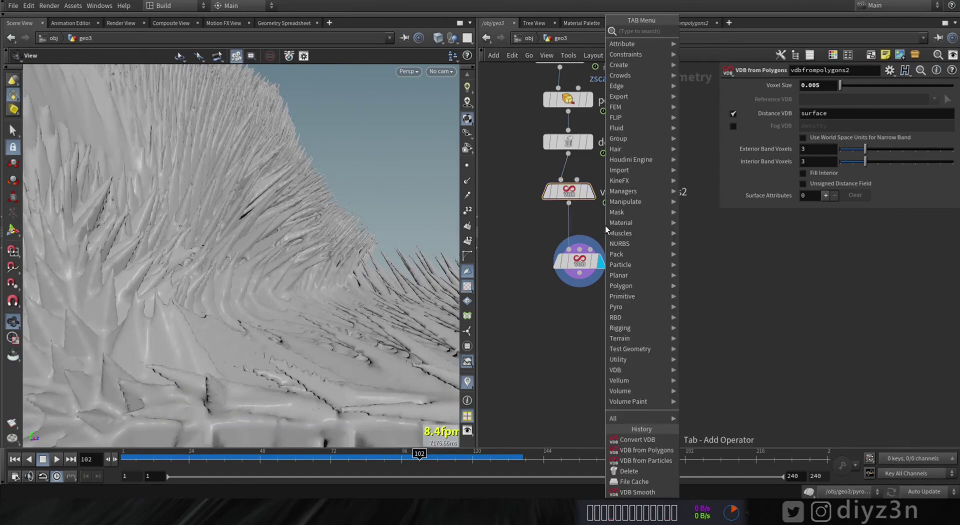
type("res")
left_click(722, 116)
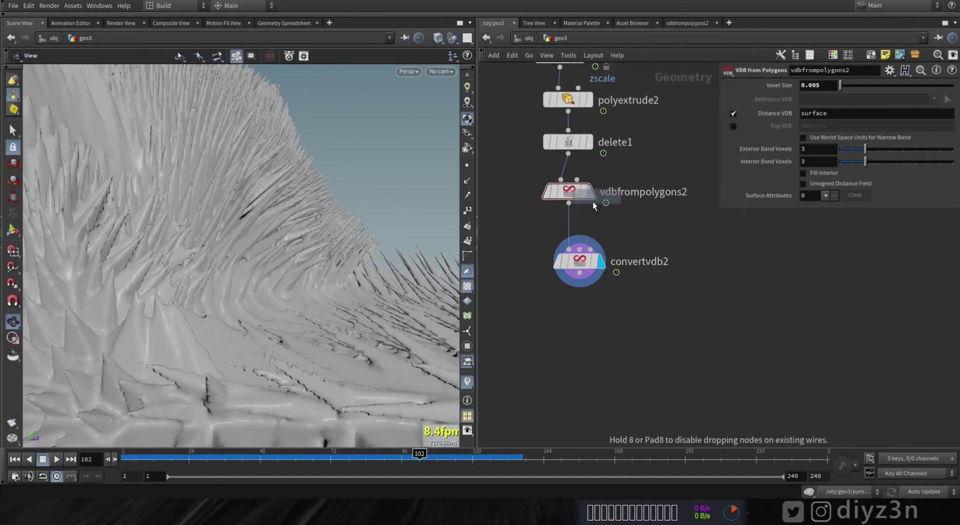
left_click(568, 229)
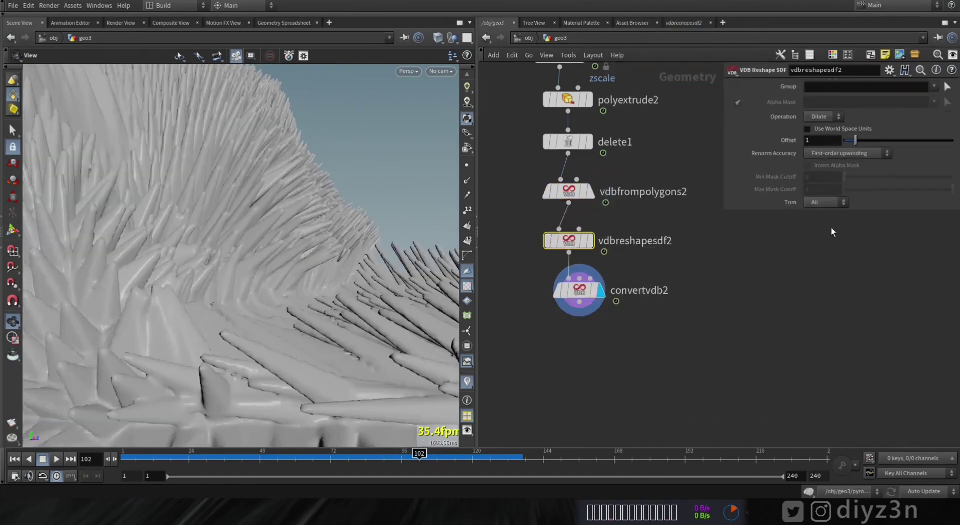
left_click_drag(151, 278, 380, 305)
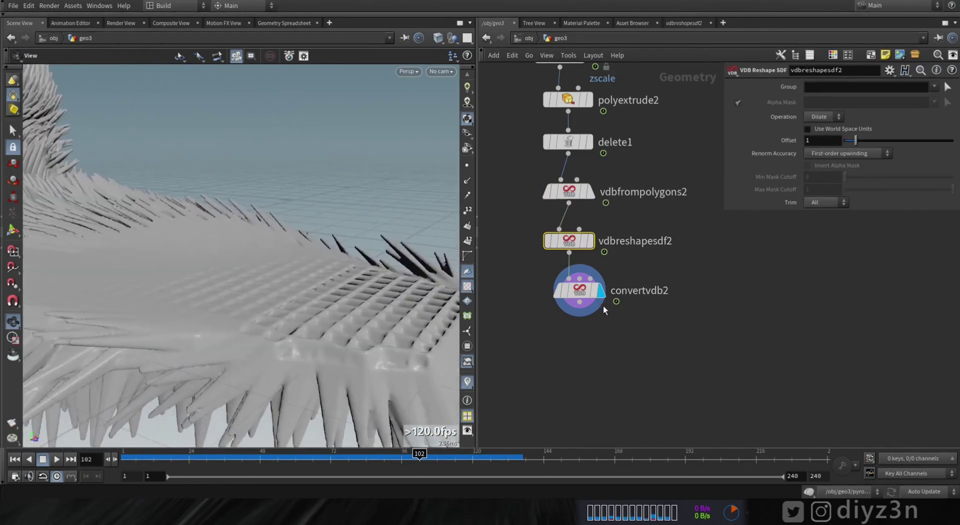
Insert a VDB Smooth node between VDB Reshape SDF and Convert VDB
key("Tab")
type("vdbs")
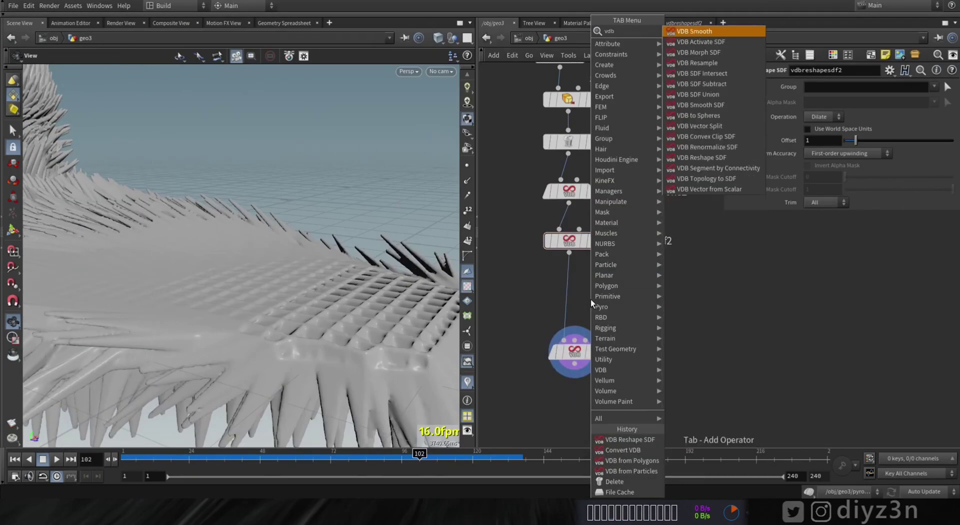
left_click(713, 42)
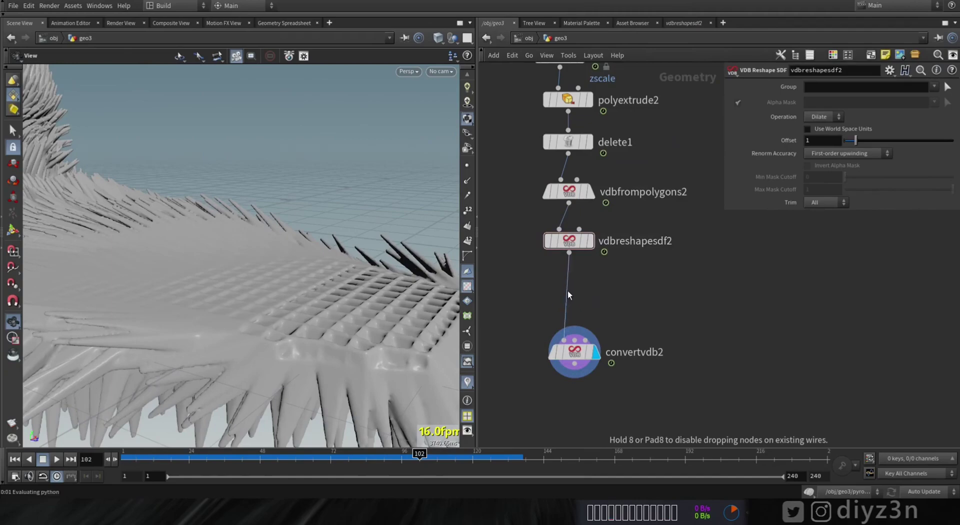
left_click(568, 290)
left_click_drag(180, 350, 260, 350)
Compare the mesh with VDB Smooth bypassed and active, set its operation to Median Value, and review the spikes
left_click(544, 266)
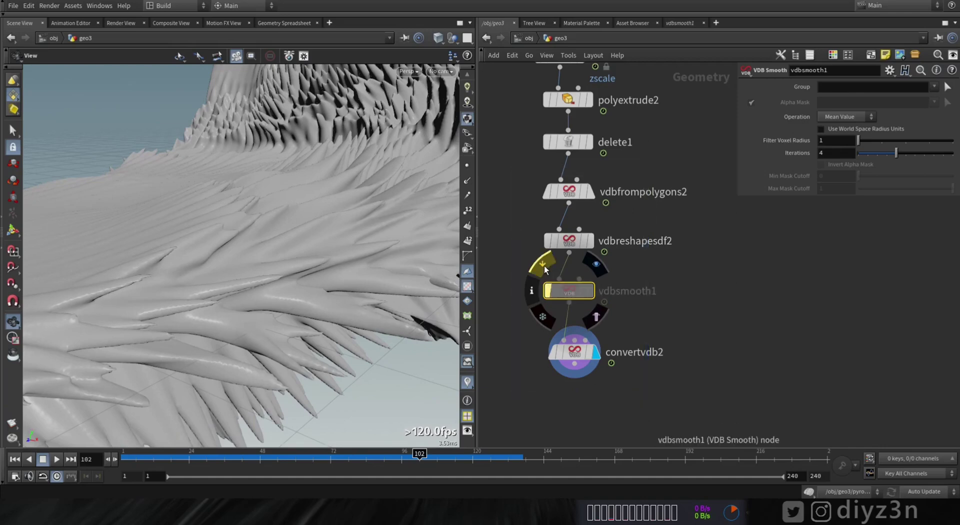
left_click(544, 268)
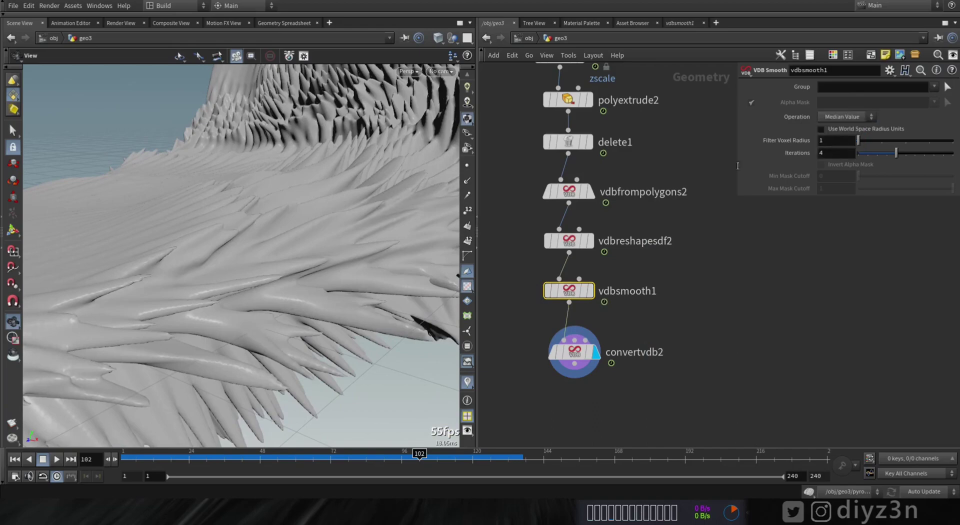
right_click_drag(330, 235, 170, 245)
left_click_drag(200, 245, 272, 251)
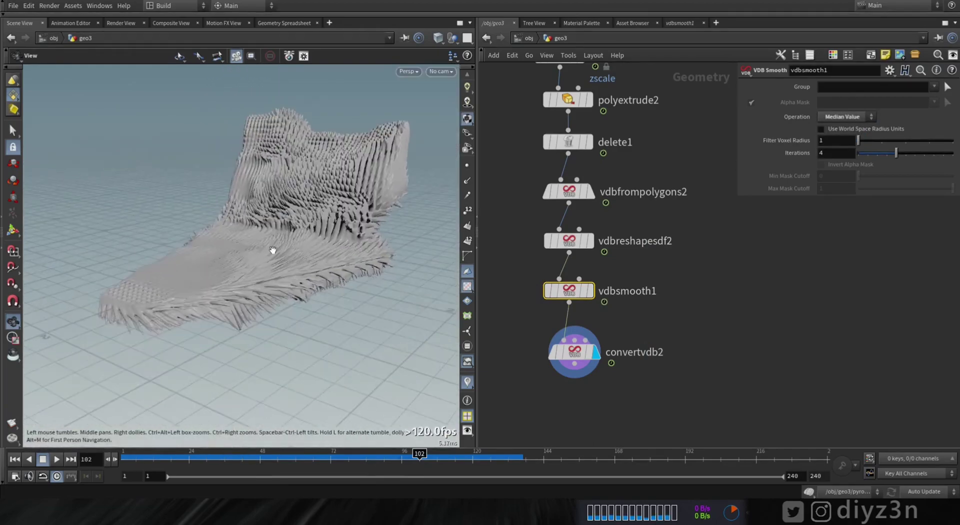
right_click_drag(272, 250, 494, 264)
left_click_drag(380, 257, 326, 259)
right_click_drag(326, 260, 216, 264)
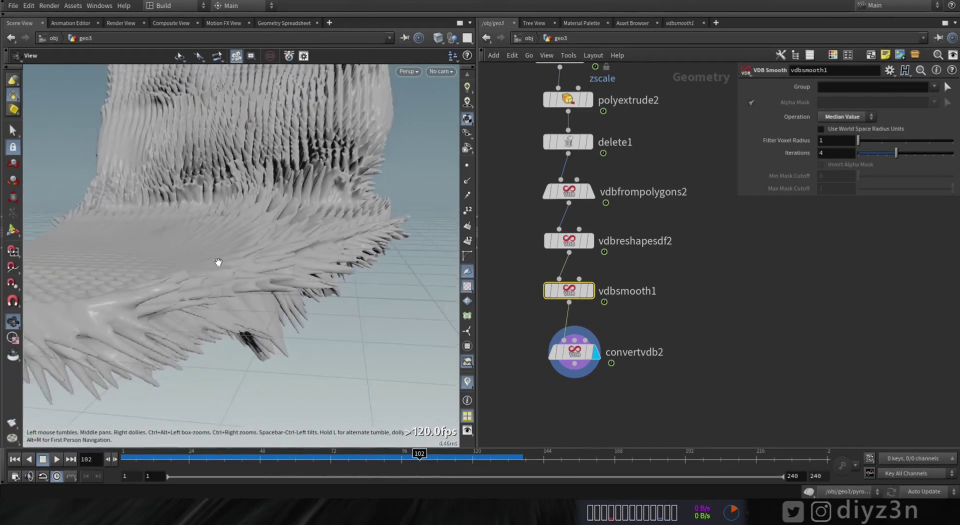
left_click_drag(216, 263, 400, 306)
Compare the spikes with VDB Smooth bypassed again, and reduce its iterations to 2
left_click_drag(233, 313, 310, 315)
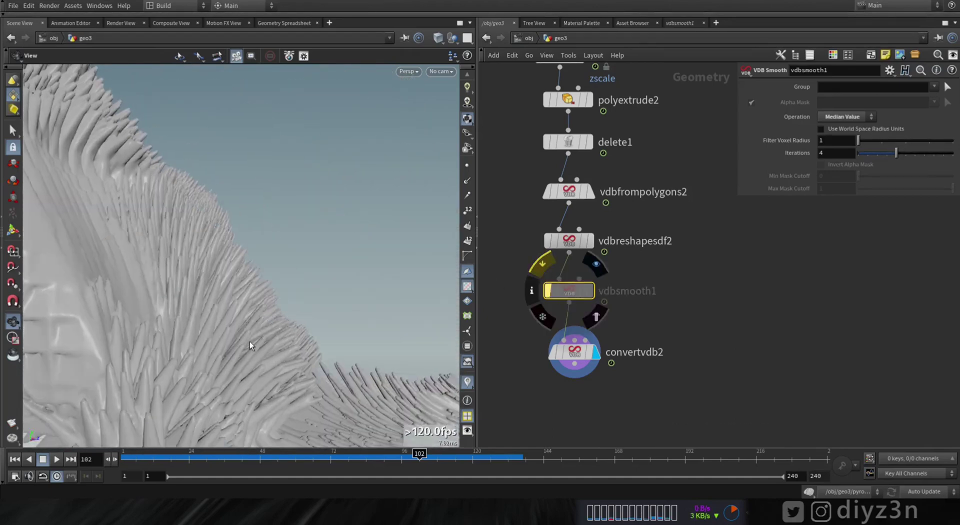
left_click_drag(250, 345, 243, 335)
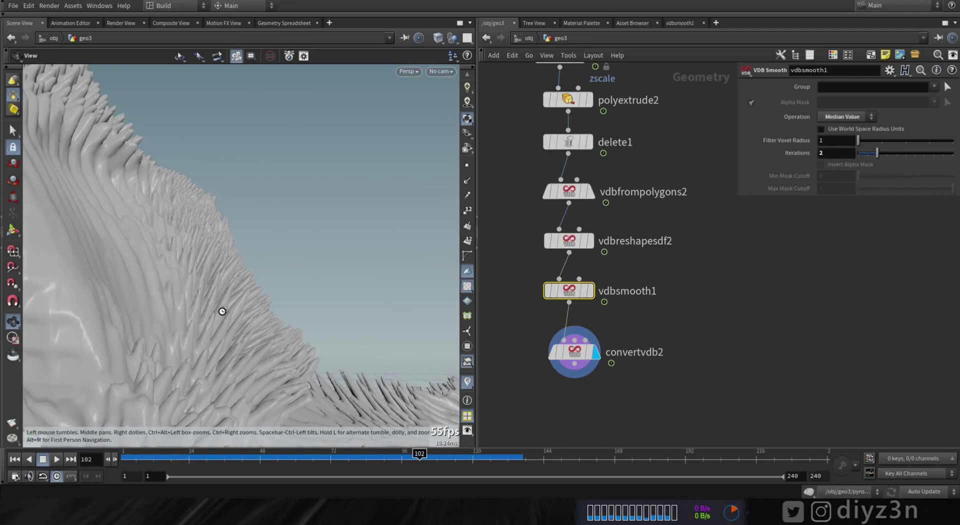
left_click_drag(222, 311, 192, 245)
Select the Convert VDB node and switch the viewport shading to Smooth Wire Shaded
middle_click_drag(613, 399, 624, 341)
left_click(577, 278)
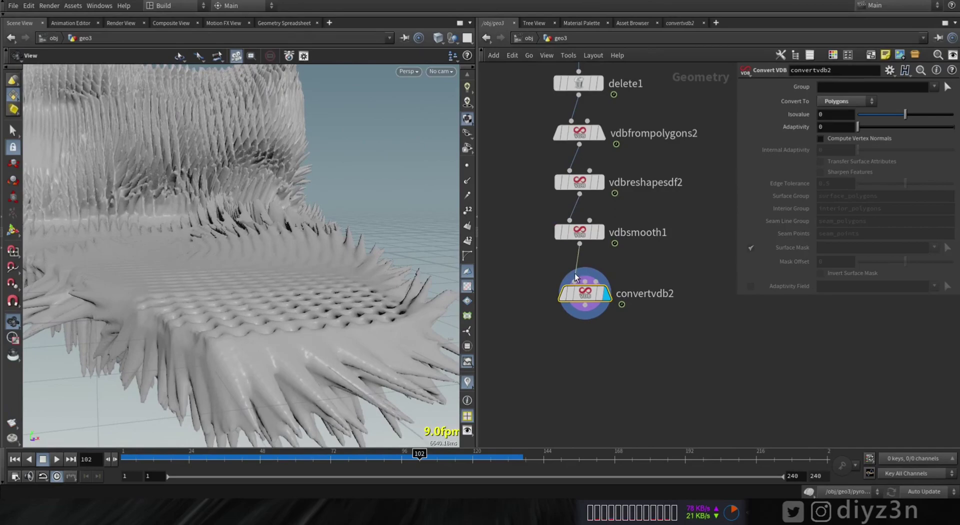
left_click(413, 73)
mouse_move(431, 110)
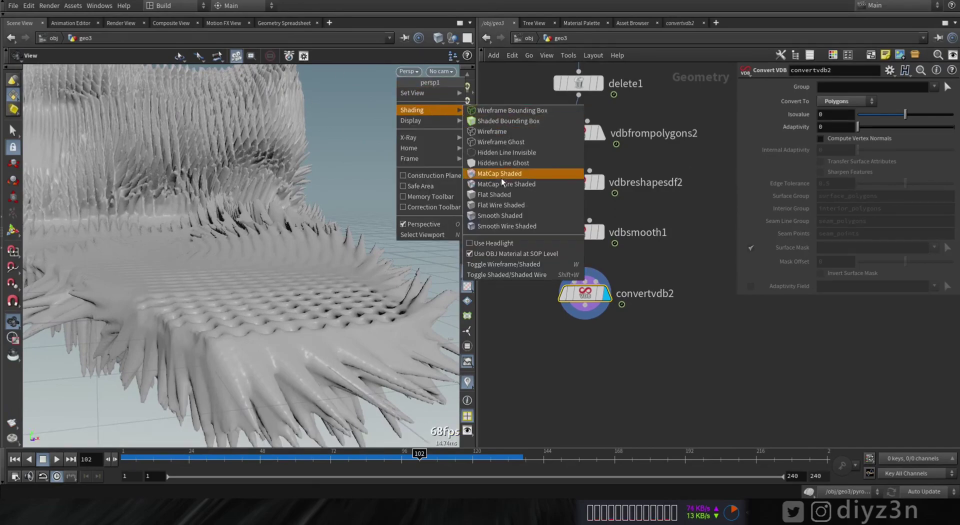
left_click(484, 227)
Set the Convert VDB adaptivity to 0.2 and inspect the mesh topology on the spikes and base
mouse_move(238, 337)
left_mouse_down()
mouse_move(347, 343)
mouse_move(286, 356)
mouse_move(249, 322)
left_mouse_up()
right_click_drag(305, 285, 511, 272)
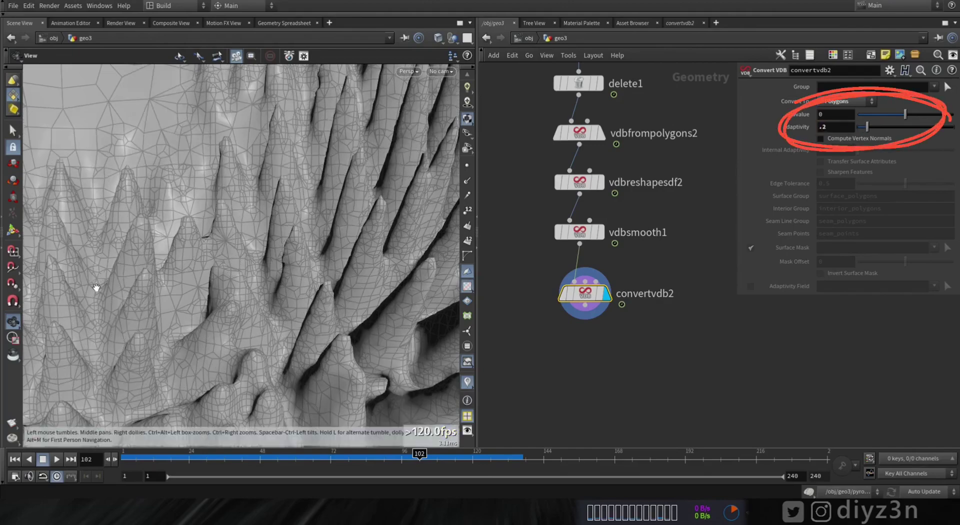
left_click_drag(95, 287, 69, 294)
left_click_drag(217, 200, 196, 259)
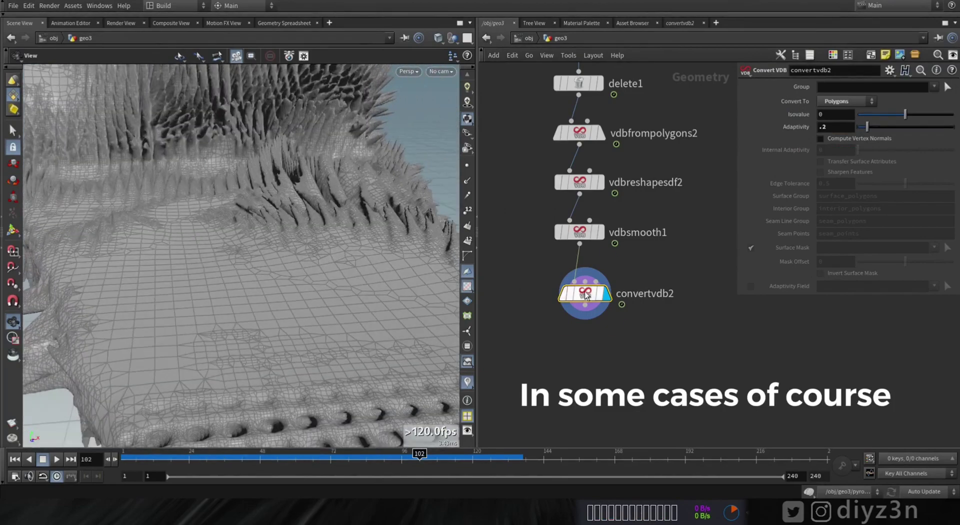
Add a File Cache node after Convert VDB and save frames 1 to 240 to disk in the background
left_click_drag(583, 301, 584, 292)
left_click(562, 343)
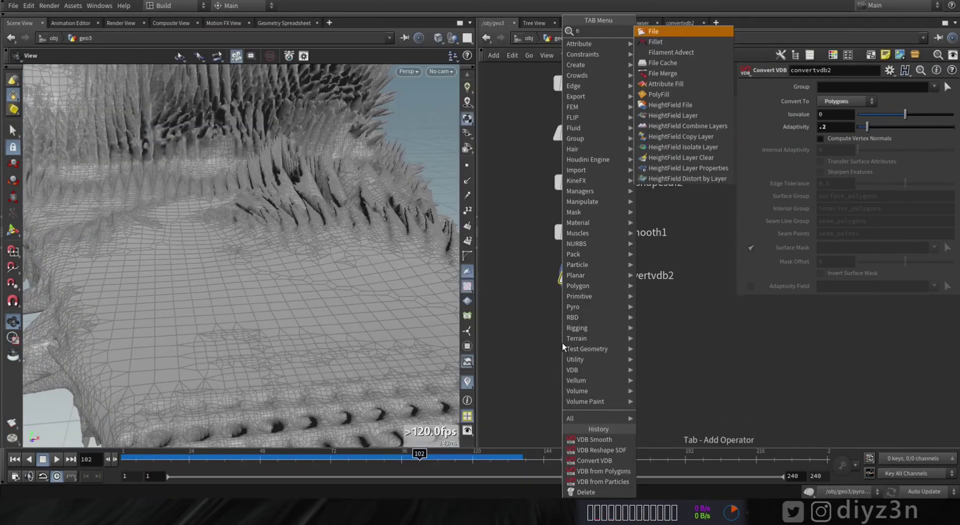
left_click(716, 70)
left_click_drag(559, 341, 591, 319)
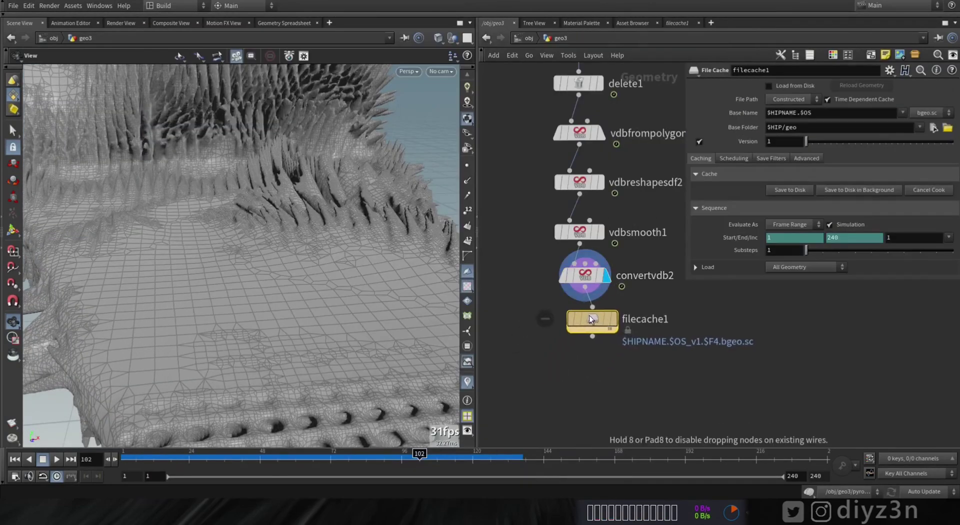
left_click(848, 193)
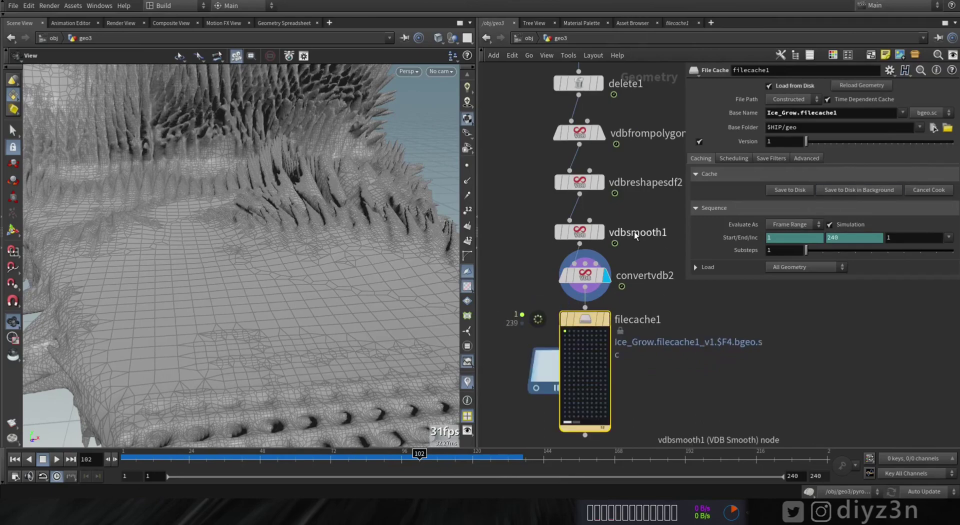